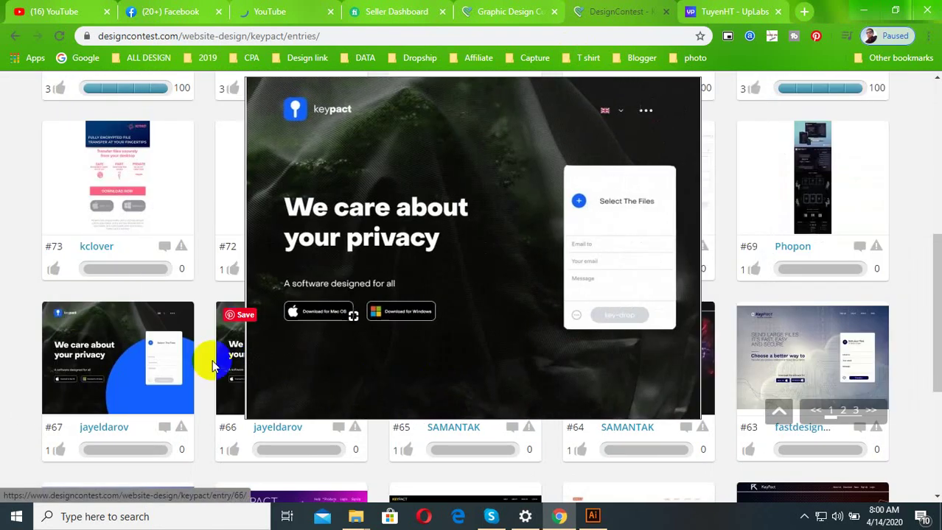
Step: Examine the KeyPact website contest entries from #73 down to #42, previewing several of the landing page designs
mouse_move(147, 362)
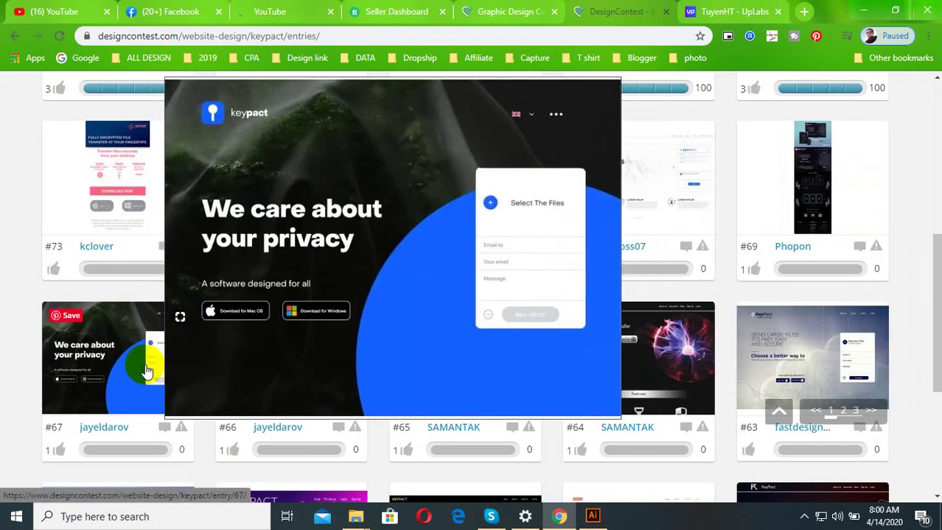
mouse_move(778, 403)
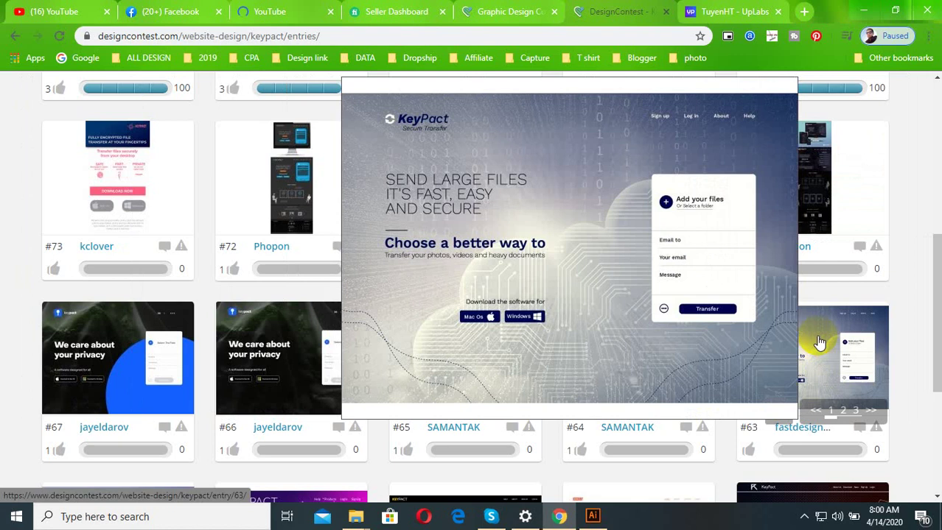
scroll(818, 354, down, 3)
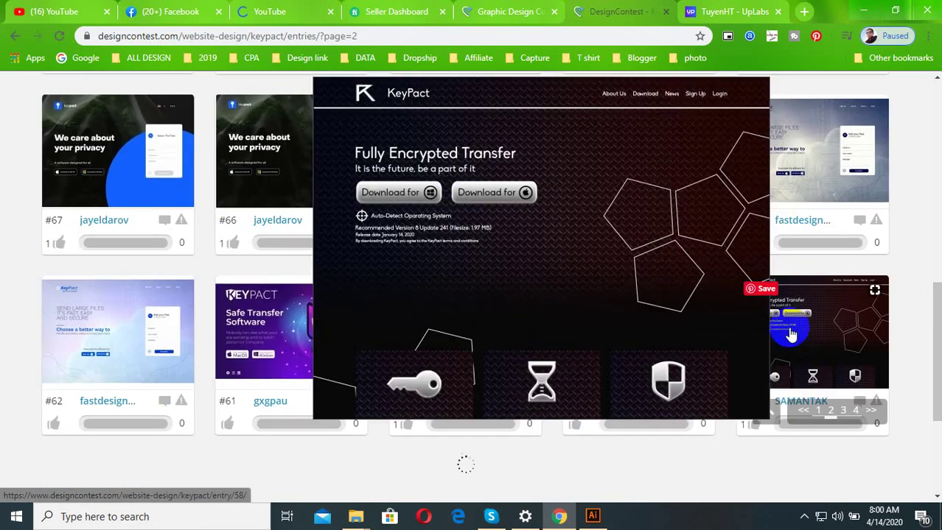
mouse_move(363, 366)
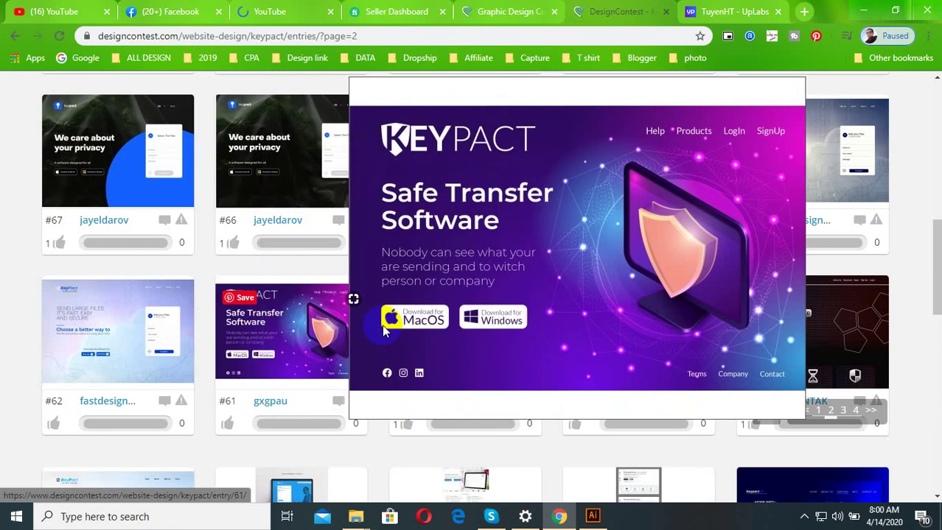
scroll(626, 326, down, 3)
mouse_move(626, 325)
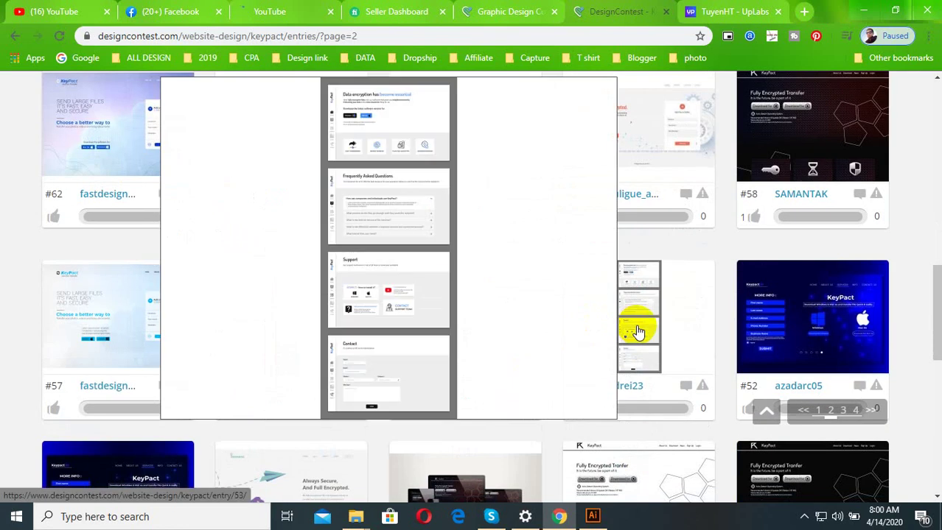
mouse_move(83, 333)
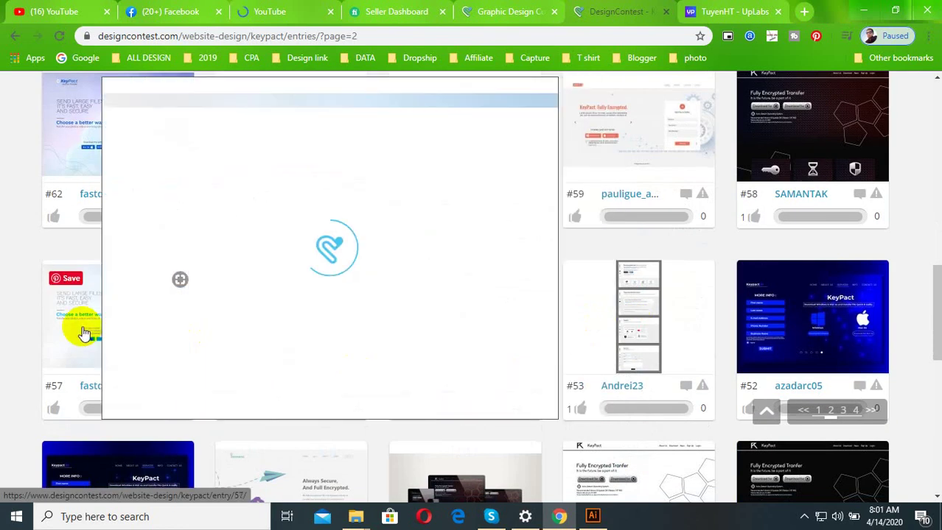
scroll(83, 334, down, 2)
mouse_move(94, 363)
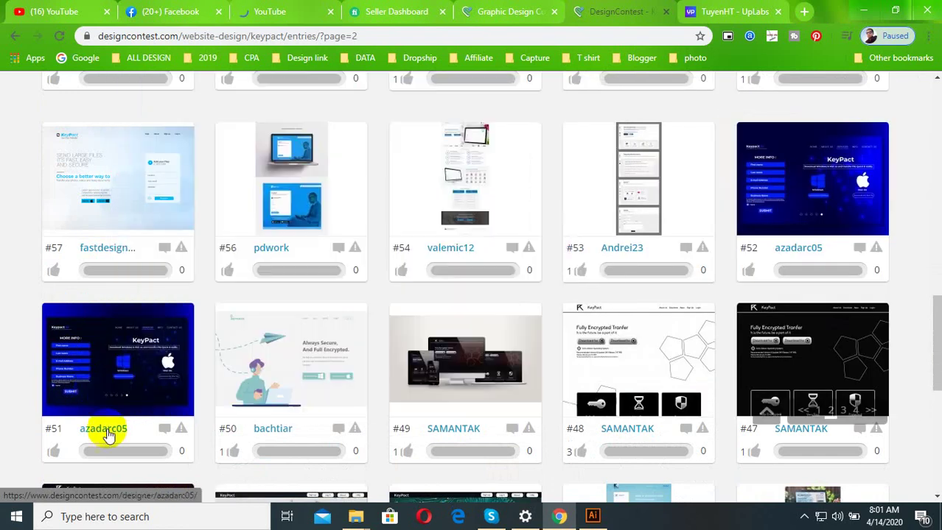
mouse_move(106, 435)
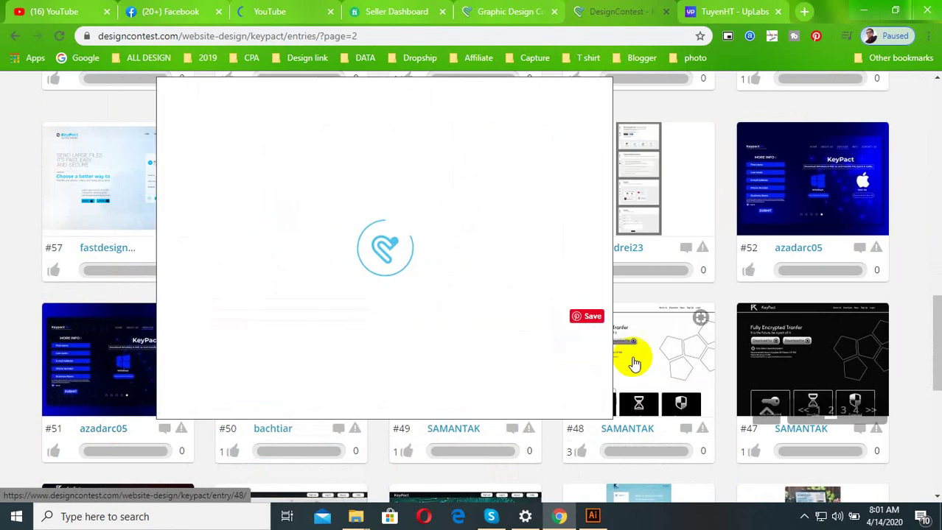
mouse_move(799, 361)
scroll(799, 357, down, 2)
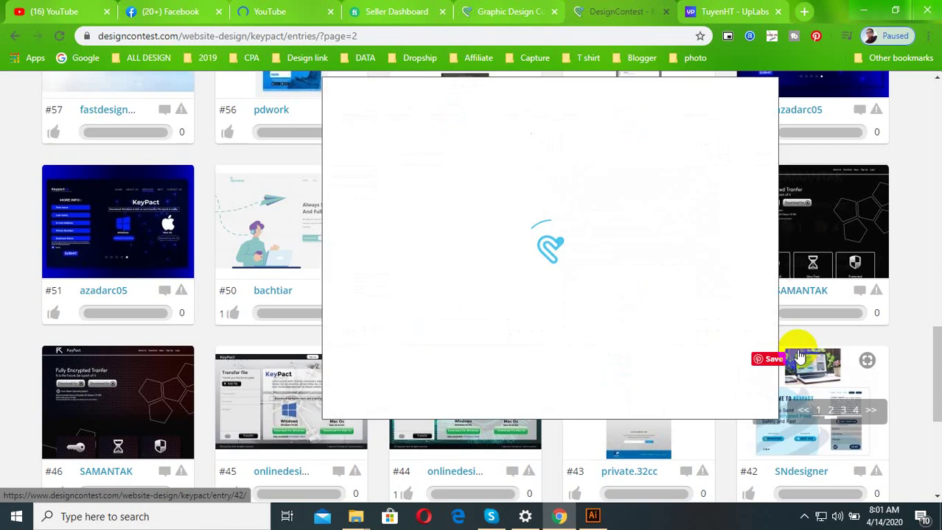
scroll(799, 357, up, 2)
mouse_move(845, 248)
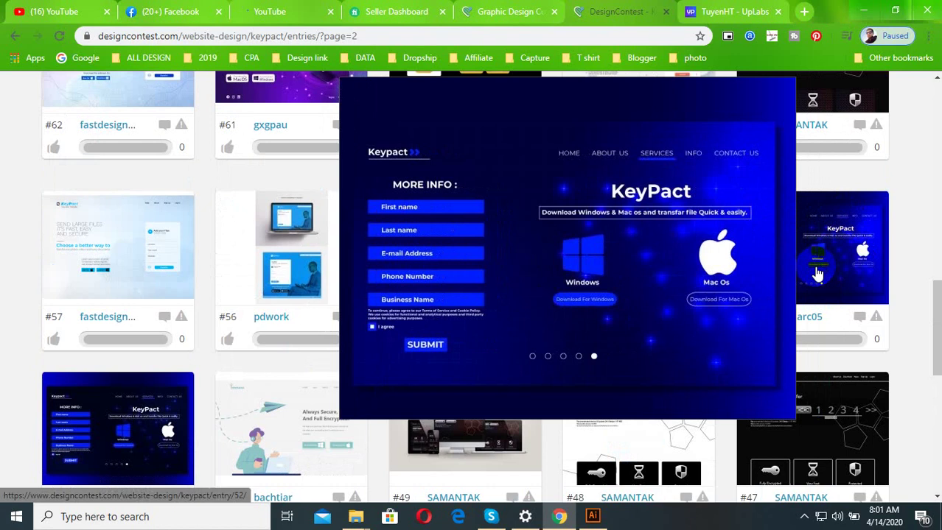
scroll(423, 317, down, 3)
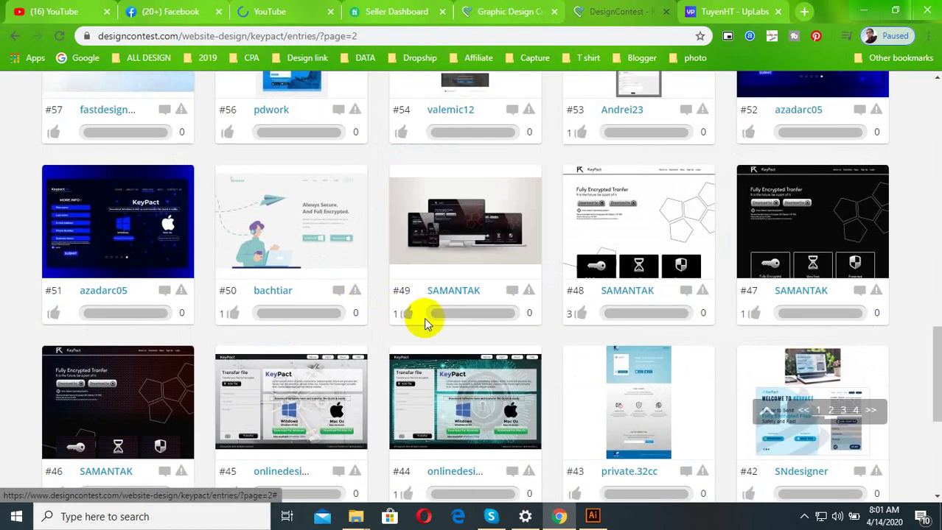
scroll(424, 317, down, 1)
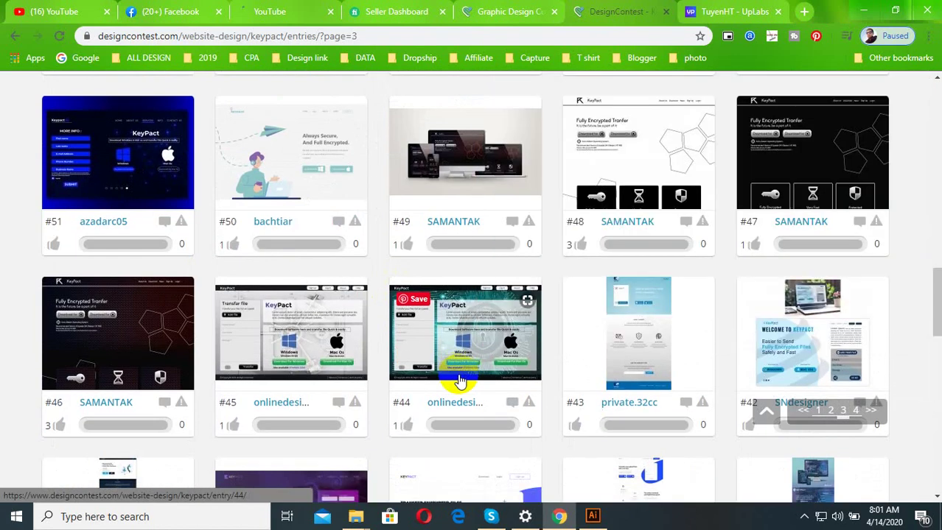
mouse_move(333, 359)
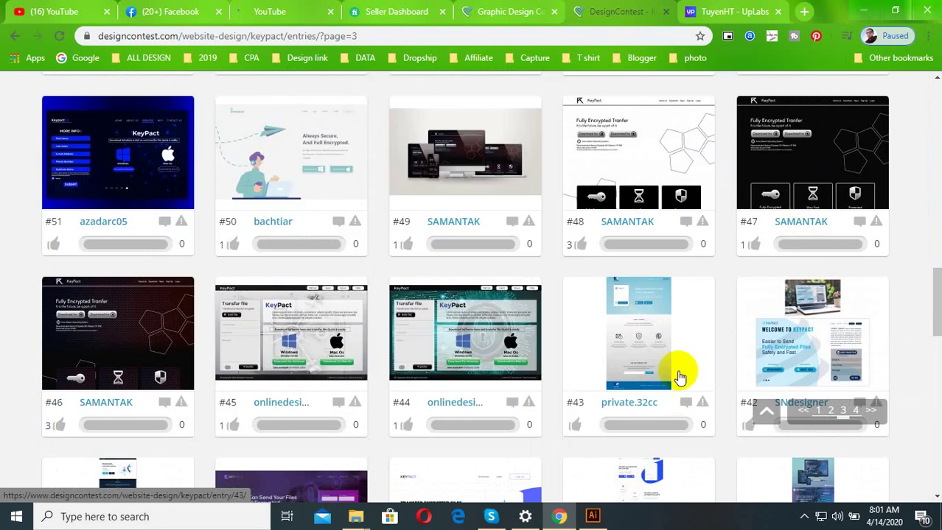
Step: Switch to Illustrator and examine the Keypact landing page, including its transfer form and download section
click(592, 515)
scroll(628, 312, up, 2)
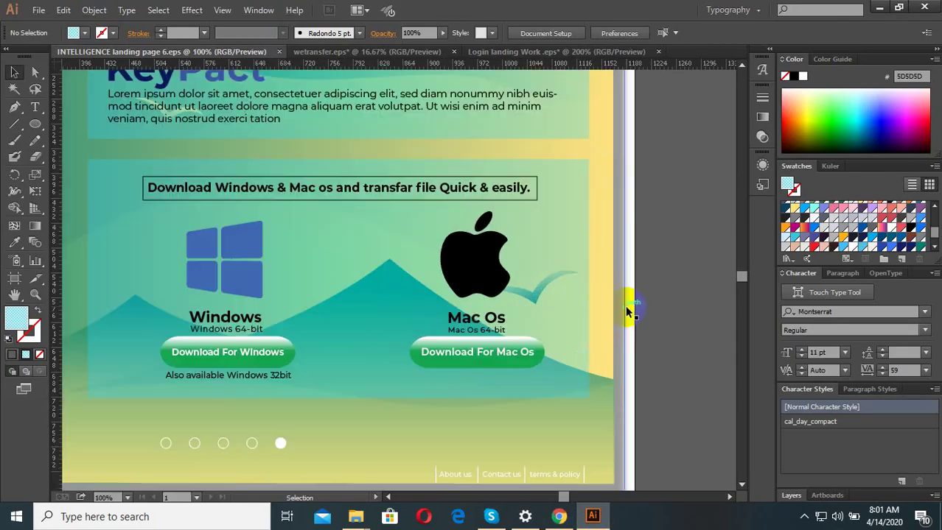
scroll(385, 300, down, 1)
scroll(352, 272, down, 1)
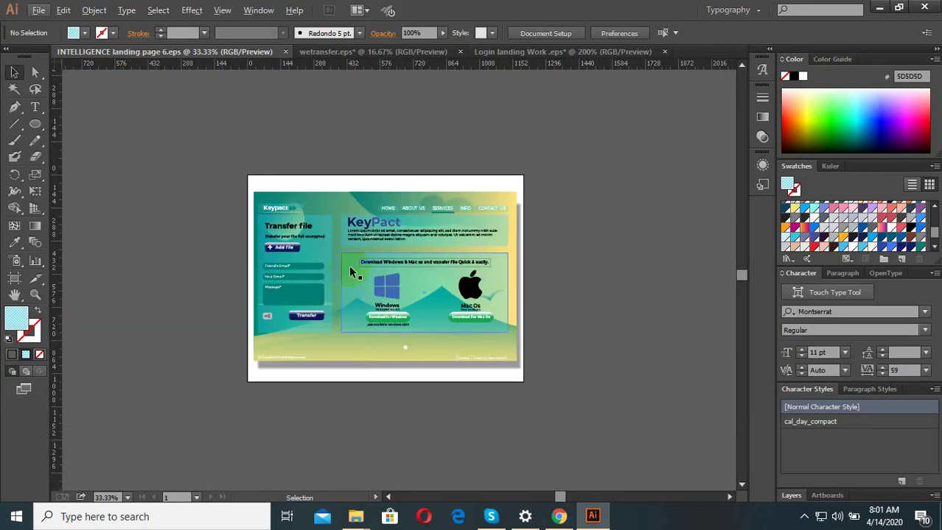
scroll(260, 290, up, 2)
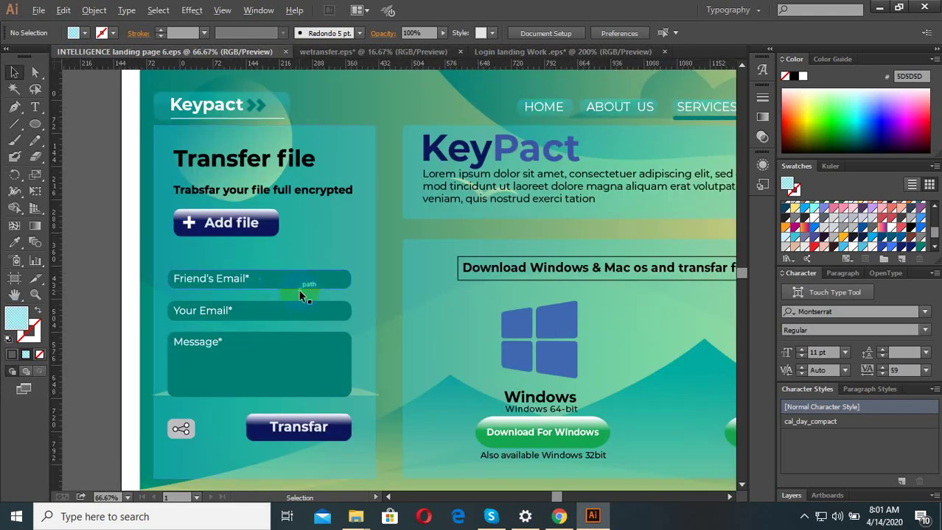
scroll(299, 294, down, 1)
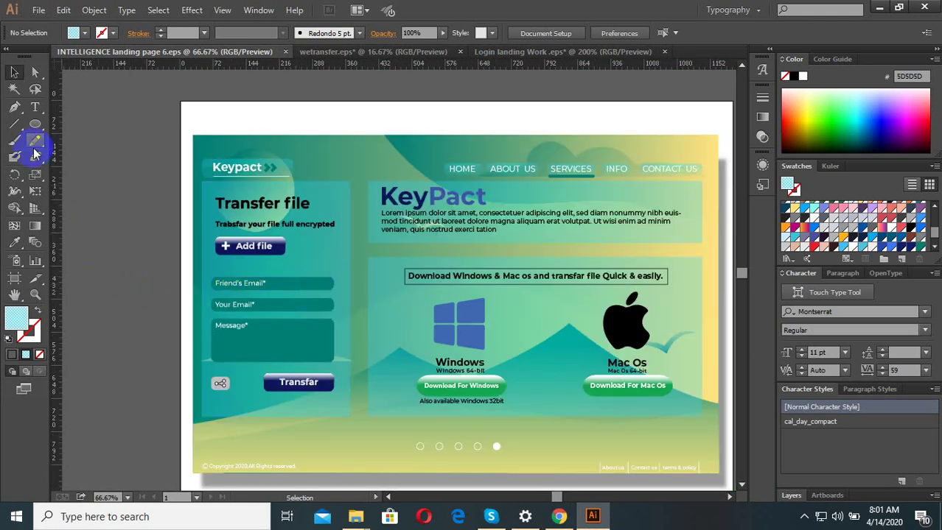
drag(35, 123, 79, 124)
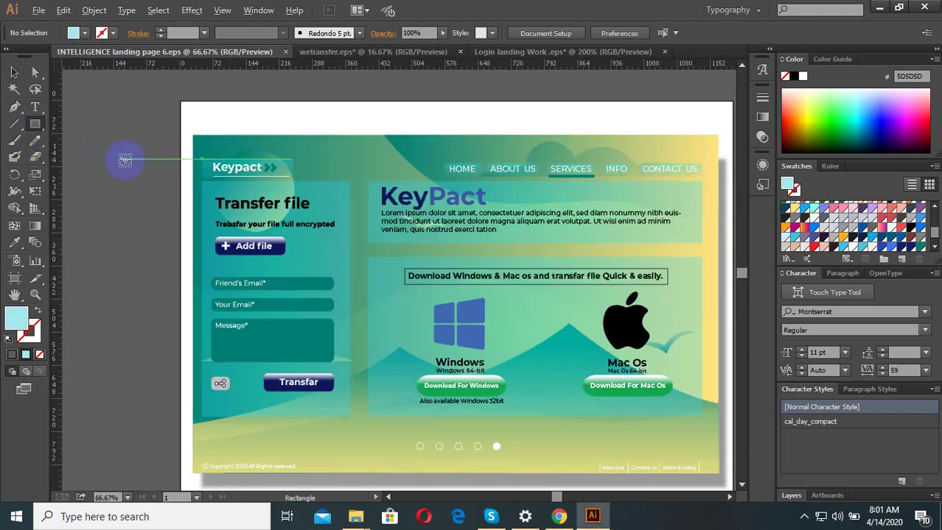
scroll(121, 154, down, 1)
click(14, 72)
Step: Duplicate the complete landing page artwork onto the empty canvas beside the artboard
scroll(445, 175, down, 1)
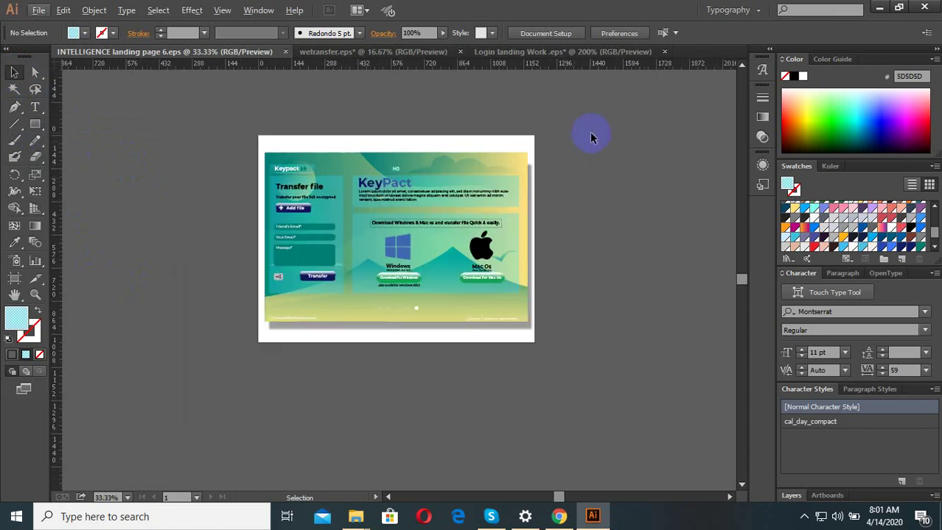
drag(239, 352, 551, 260)
scroll(369, 280, down, 1)
drag(516, 404, 517, 404)
click(641, 301)
scroll(641, 301, up, 1)
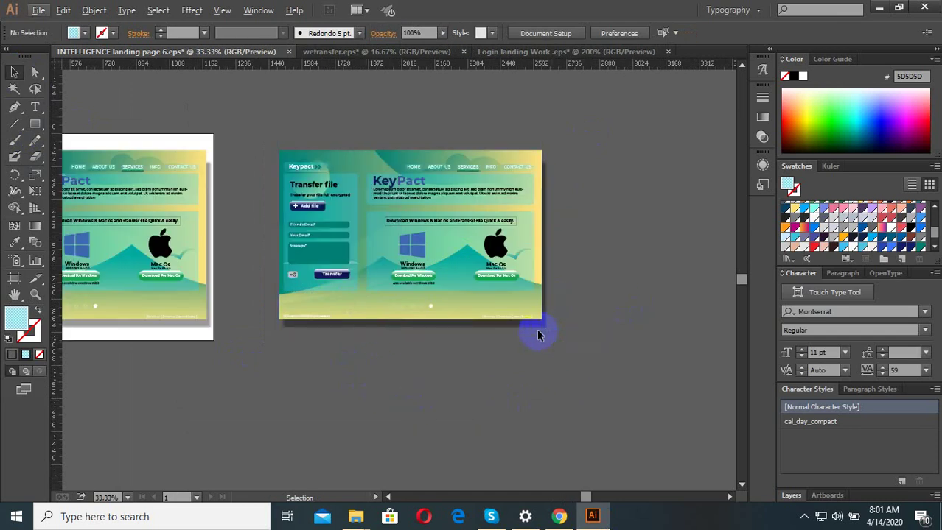
Step: Try to group the copy's shadow and shift its background illustration away from the page elements
click(537, 328)
right_click(537, 324)
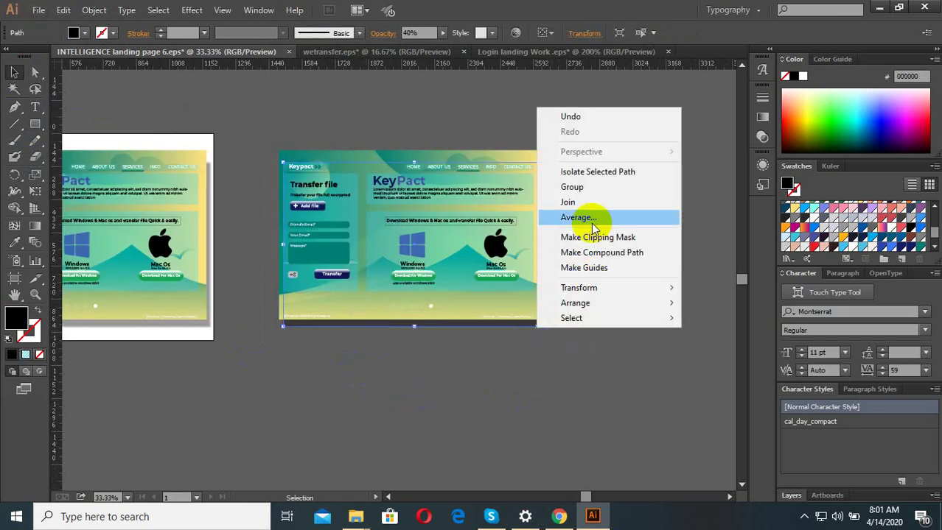
click(572, 187)
click(507, 362)
drag(489, 323, 546, 337)
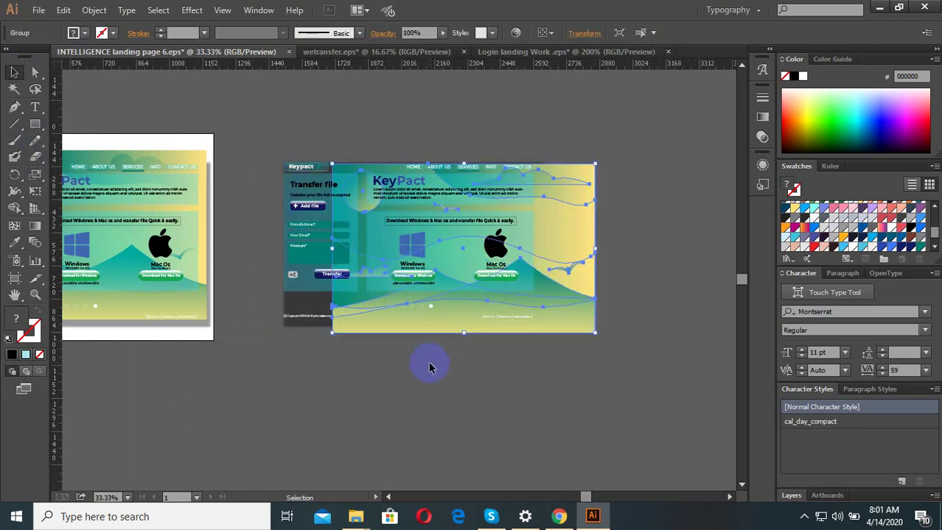
key(Delete)
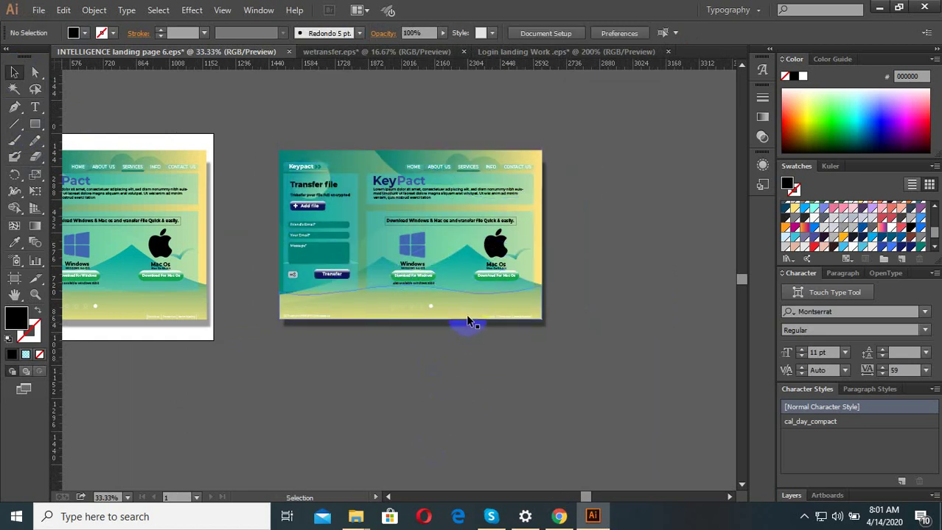
Step: Move the copy's background illustration straight up until it is clear of the text, forms and buttons
drag(467, 322, 465, 148)
key(ctrl+minus)
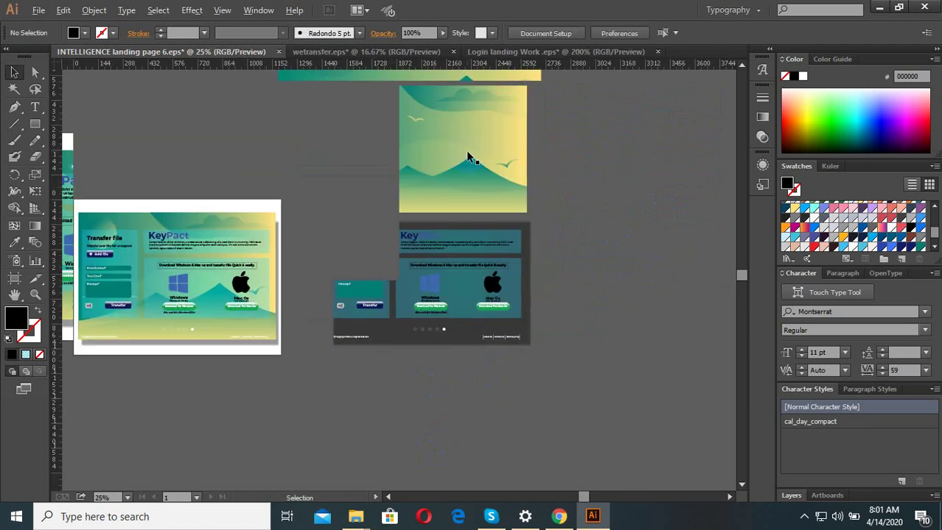
ctrl+click(367, 325)
ctrl+alt+click(388, 178)
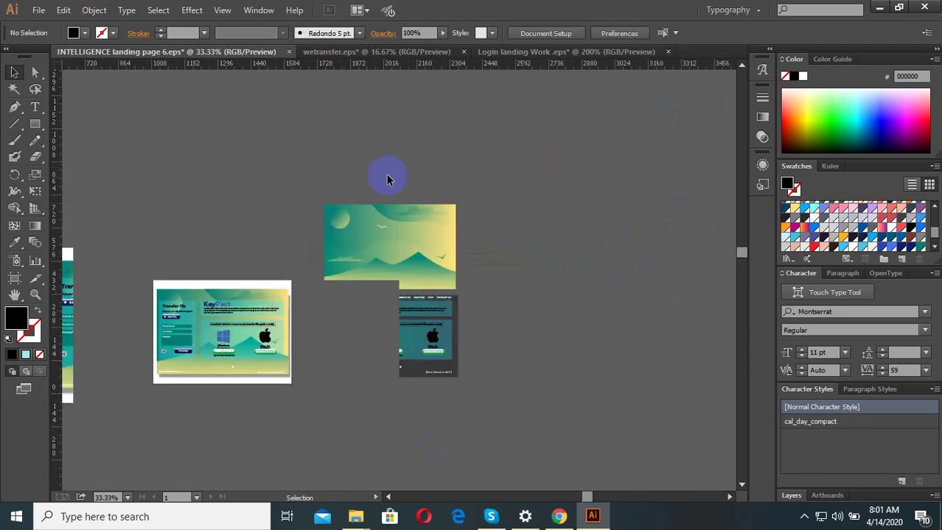
ctrl+click(377, 245)
Step: Ungroup the separated background illustration and move its gradient circle out above the scene
click(285, 318)
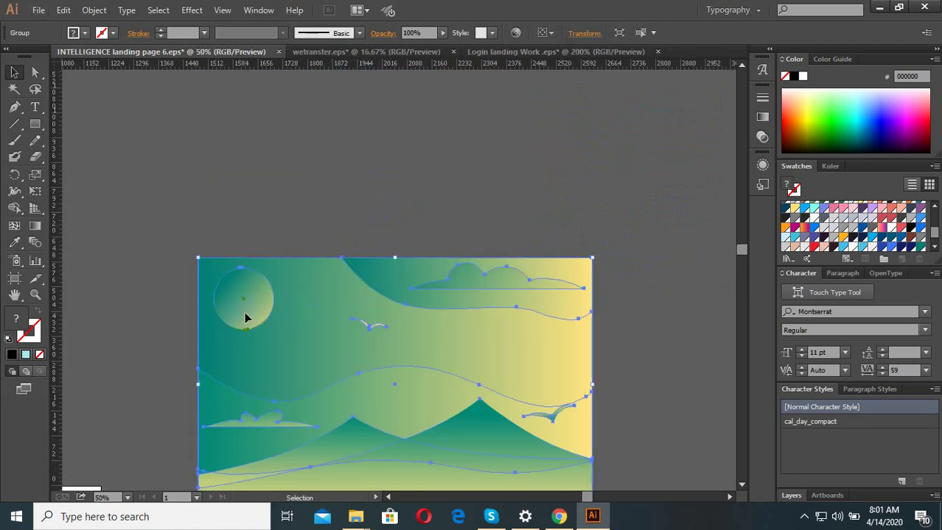
key(ctrl+minus)
right_click(292, 300)
click(332, 378)
click(305, 262)
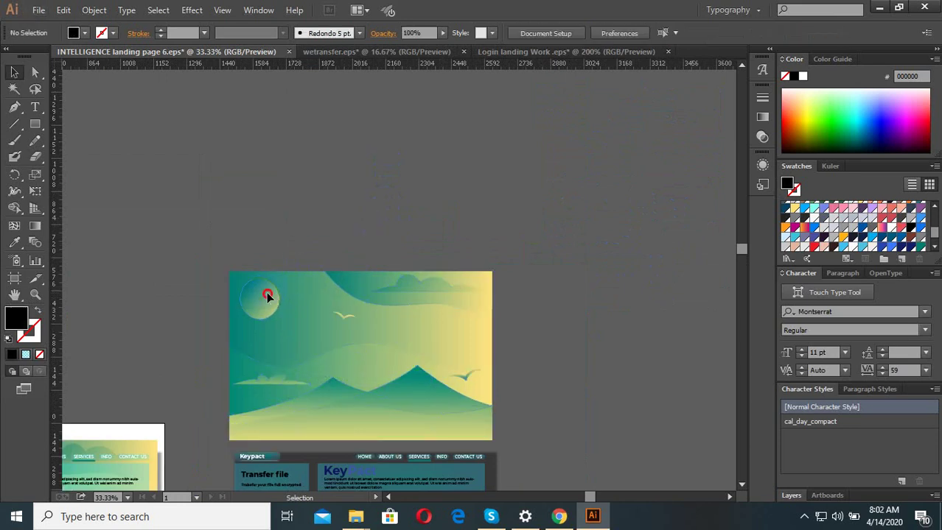
drag(267, 295, 266, 223)
scroll(267, 222, up, 2)
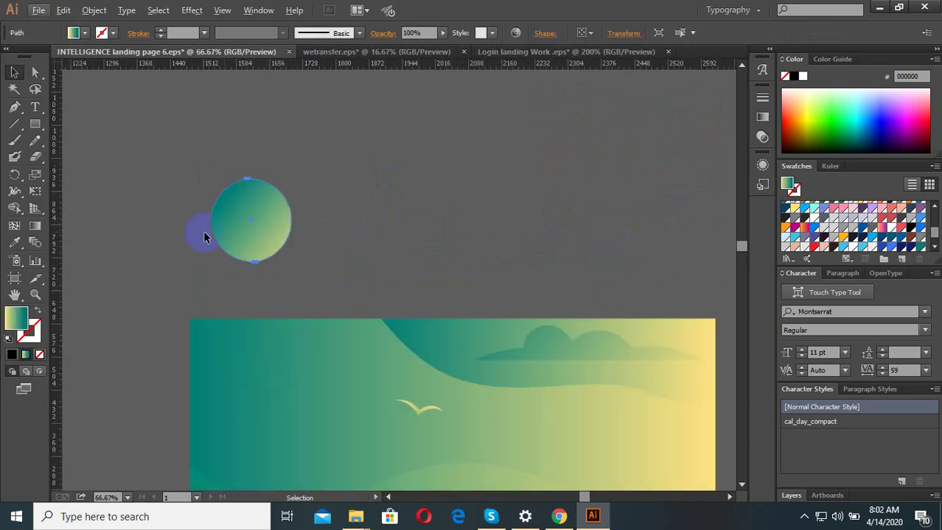
Step: Inspect the circle's linear gradient, including its direction and color stops, using the Gradient tool and its settings
drag(32, 133, 80, 157)
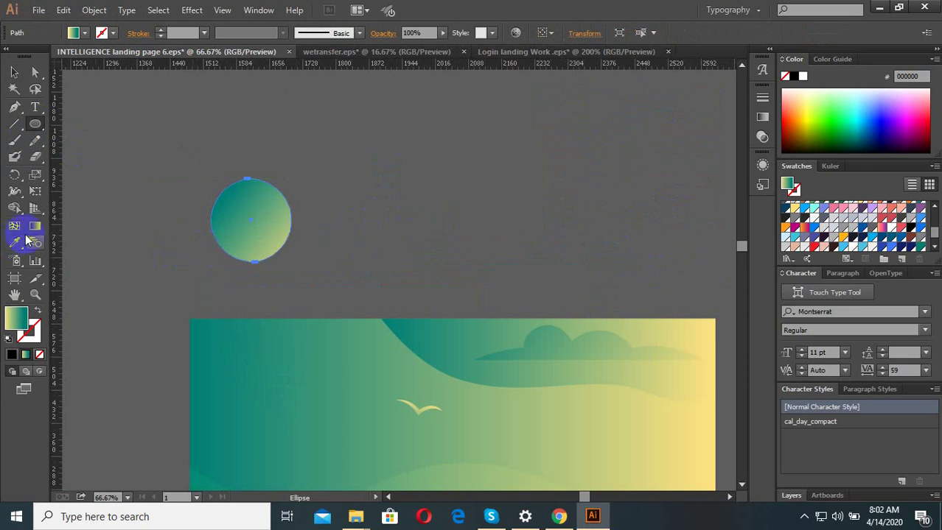
click(35, 227)
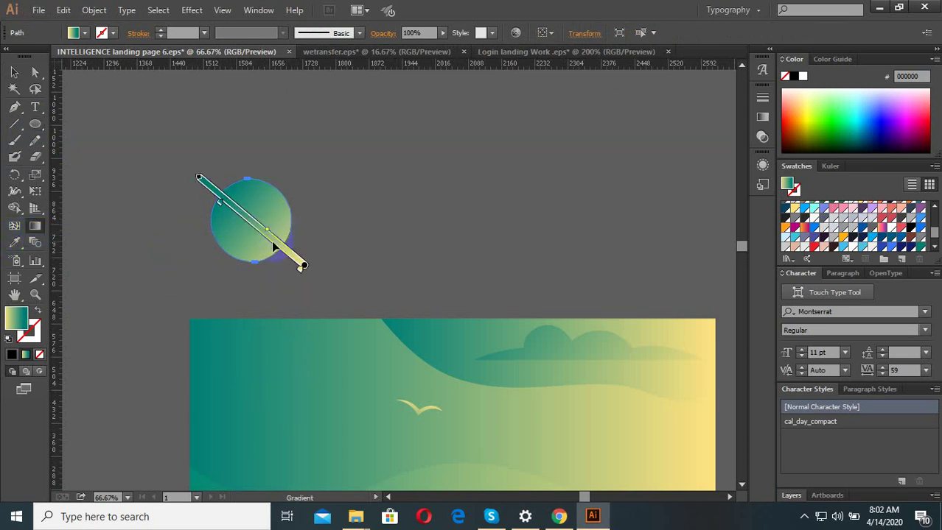
double_click(39, 231)
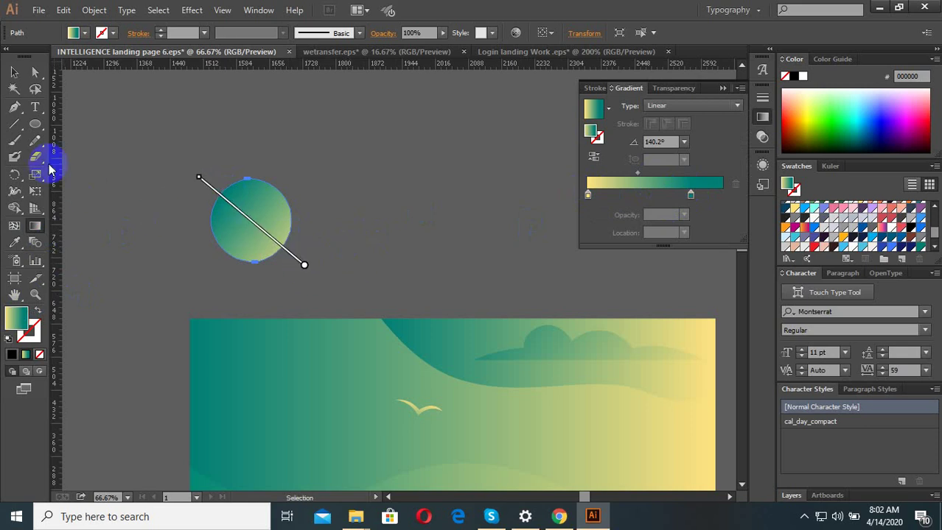
click(14, 72)
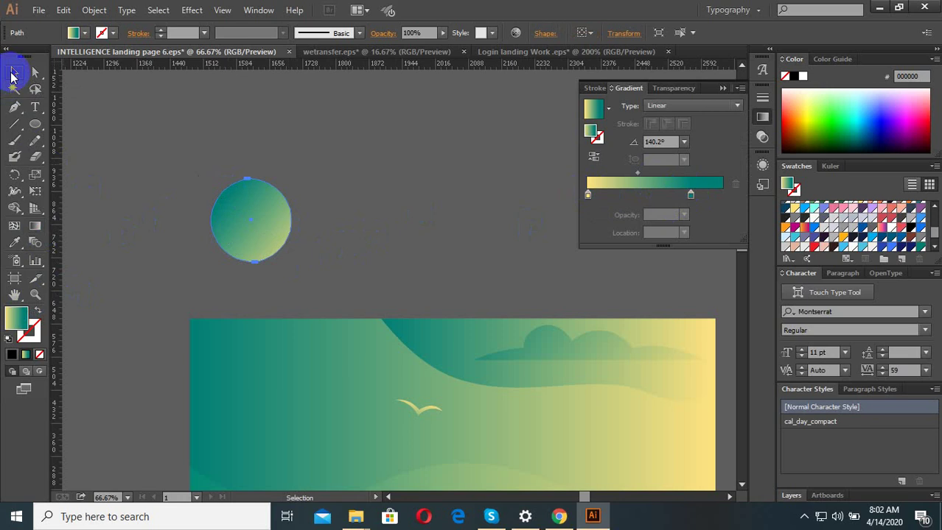
click(204, 188)
Step: Select the illustration's large background rectangle and inspect its gradient fill
scroll(258, 227, down, 1)
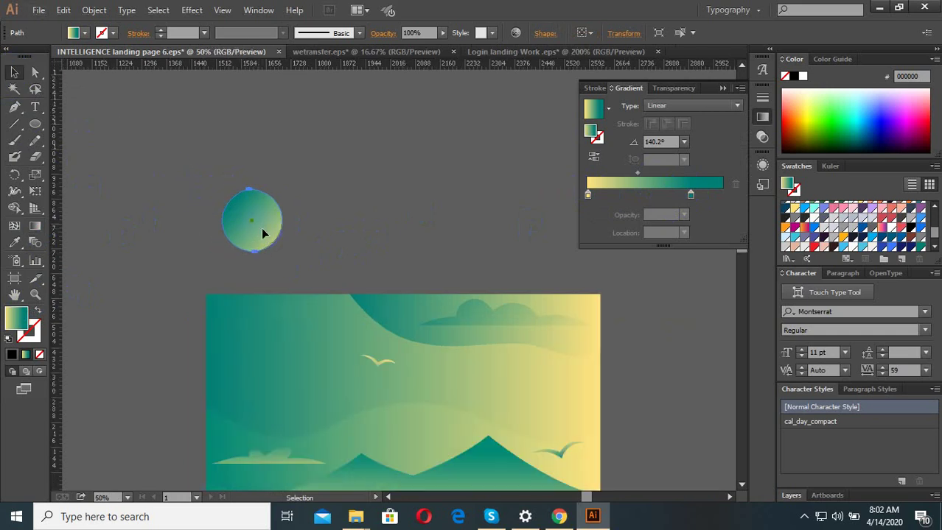
scroll(353, 317, down, 2)
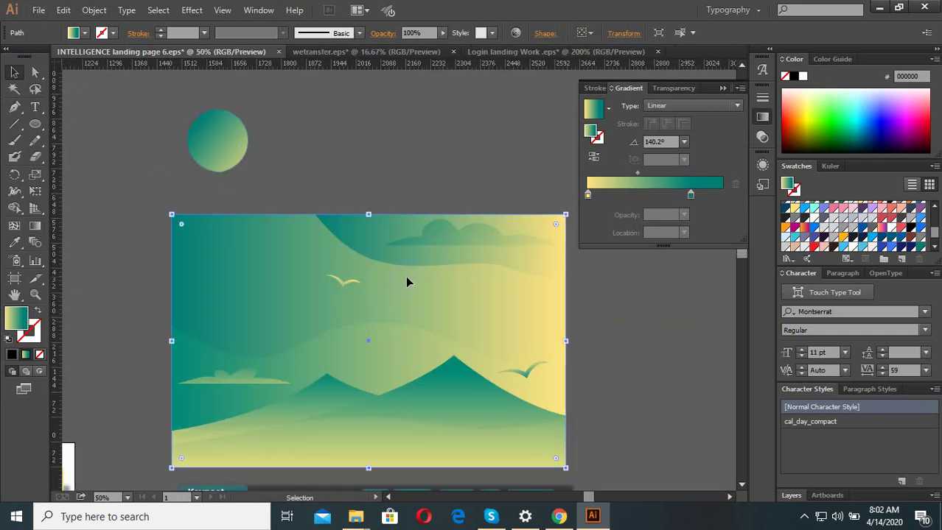
click(435, 284)
scroll(384, 310, down, 2)
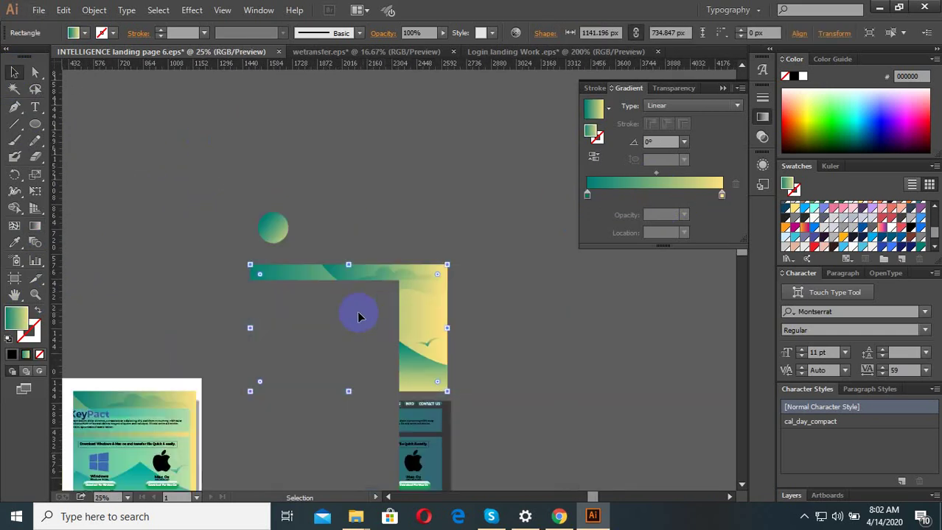
Step: Move the large background gradient rectangle up and out above the rest of the illustration, leaving it deselected
drag(377, 322, 426, 135)
click(391, 235)
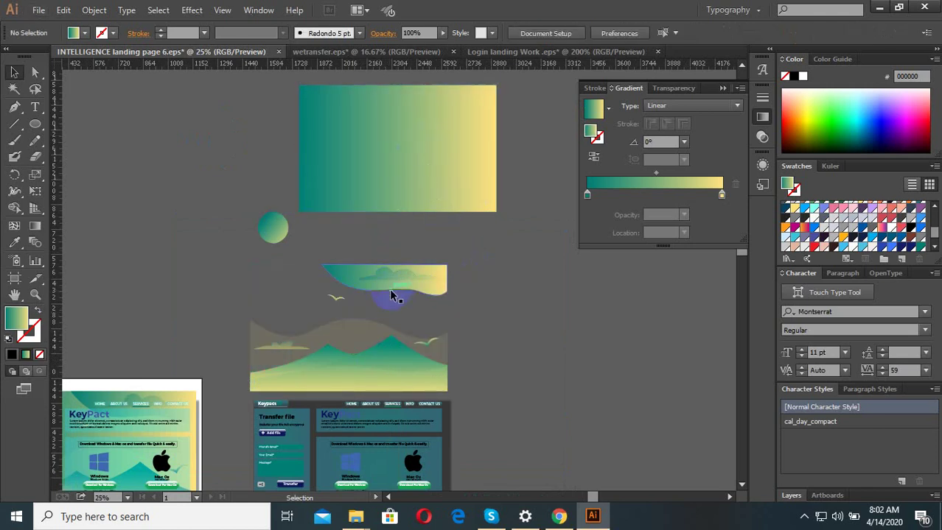
scroll(392, 295, up, 2)
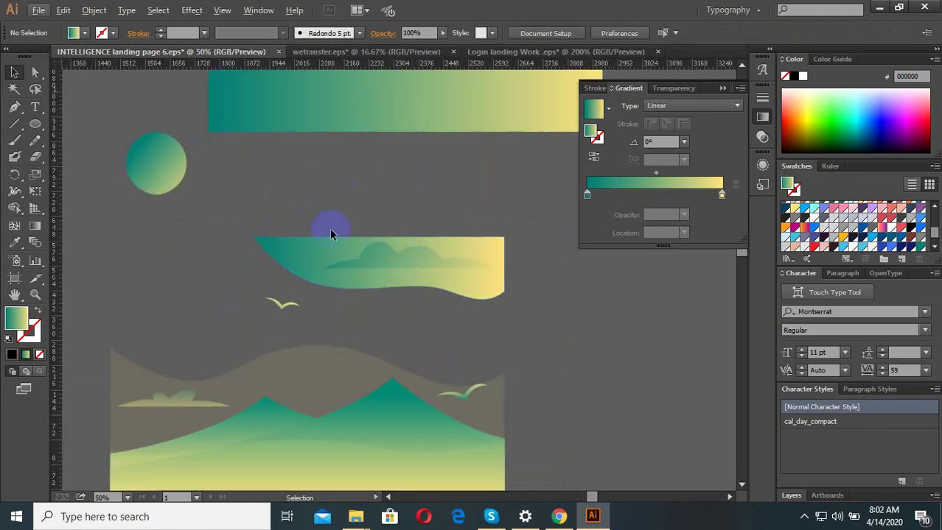
Step: Draw a sample rectangle about 910 × 515 px with the same linear gradient and place it to the right of the artwork
drag(34, 124, 79, 125)
drag(281, 168, 595, 345)
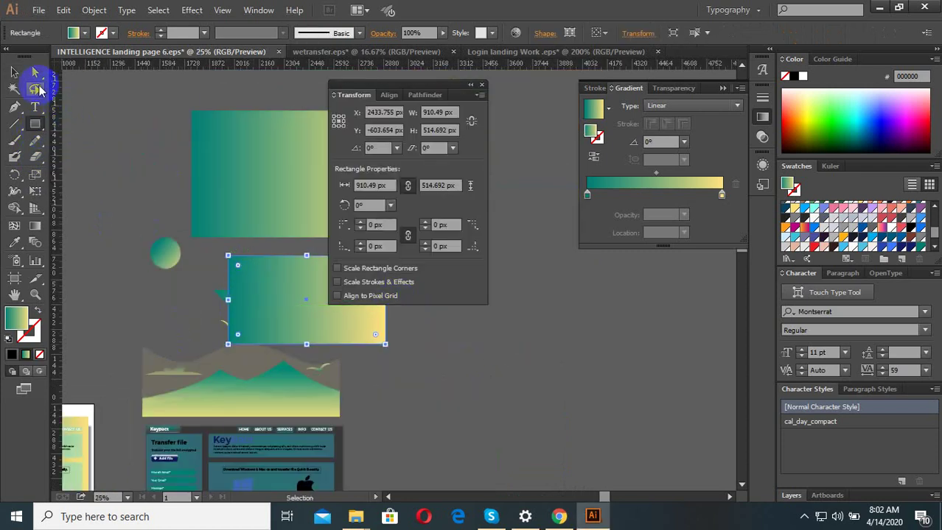
click(14, 71)
drag(288, 317, 500, 331)
Step: Move the cloud out of the upper wave shape into the empty space beside the gradient circle
alt+scroll(184, 348, up, 1)
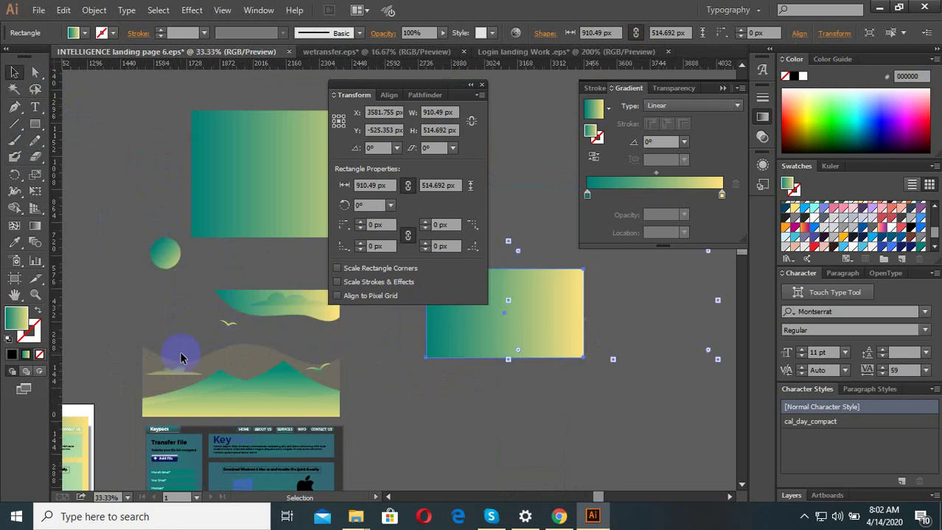
alt+scroll(279, 297, up, 2)
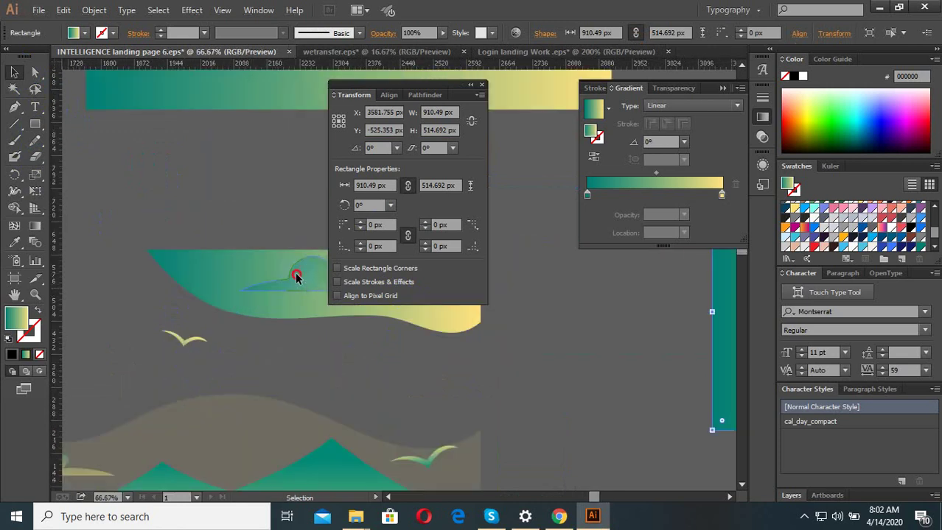
drag(295, 275, 175, 197)
alt+scroll(193, 204, down, 2)
alt+scroll(188, 199, up, 2)
alt+scroll(168, 274, down, 2)
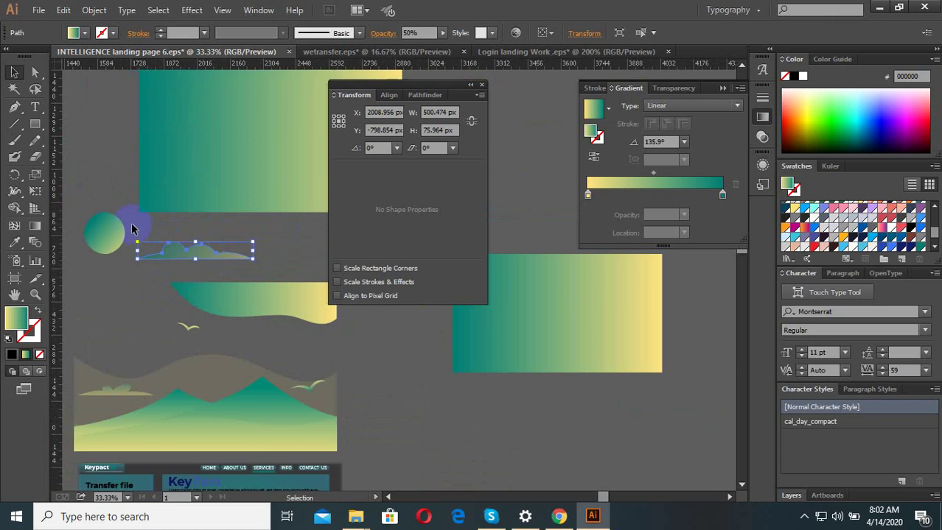
alt+scroll(136, 252, up, 2)
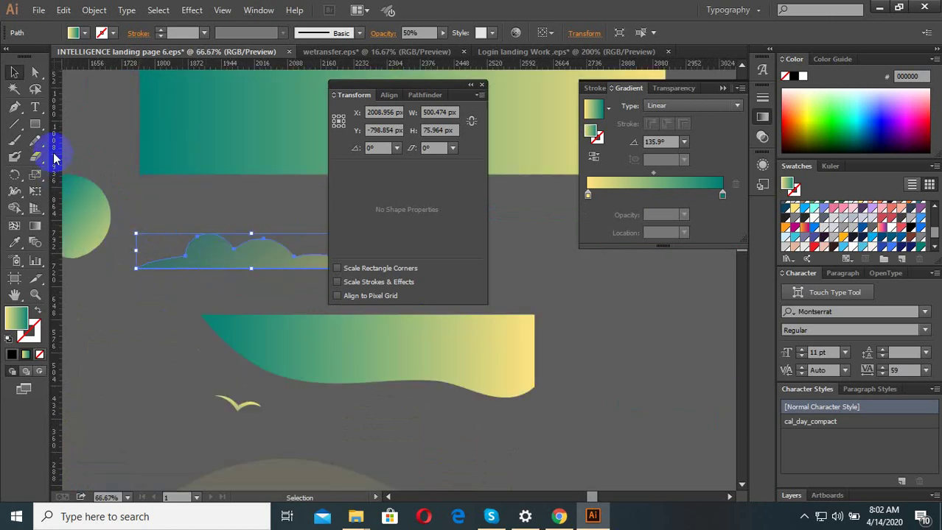
Step: Examine the cloud's outline and anchor points with the Pen tool, then return to the Selection tool
drag(15, 107, 50, 115)
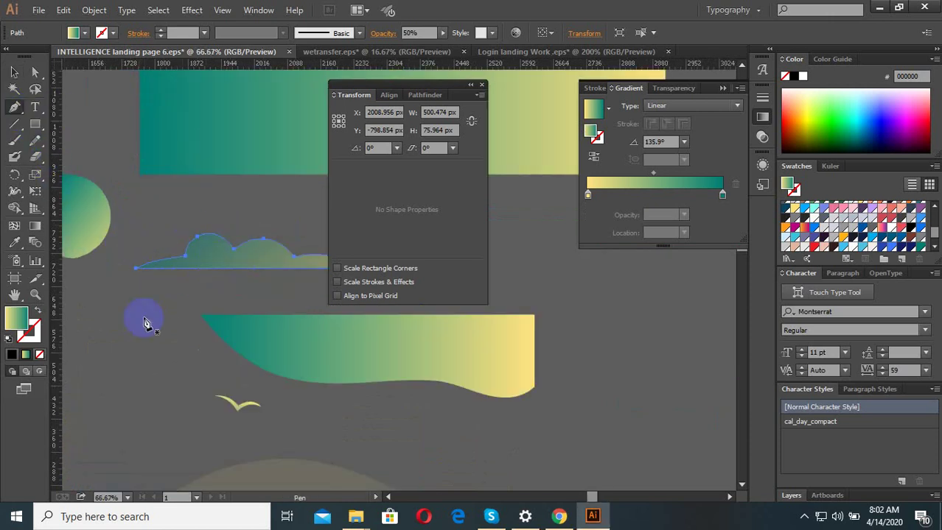
click(168, 252)
click(278, 234)
scroll(237, 382, down, 1)
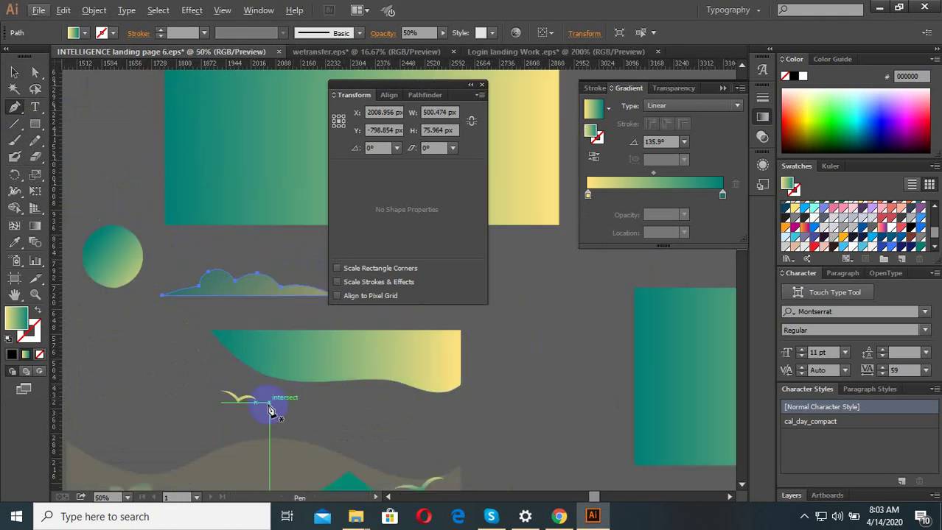
click(14, 72)
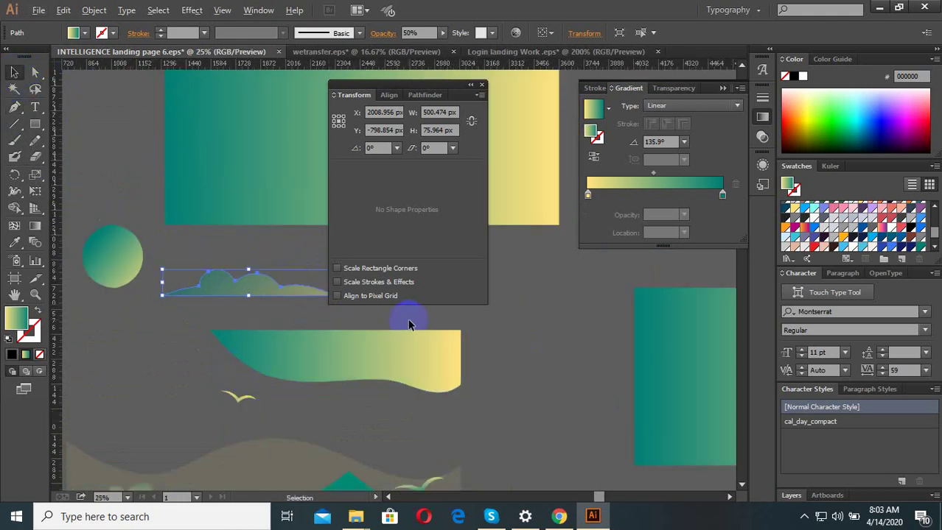
Step: Reset the Typography workspace to its default panel layout
scroll(386, 375, down, 2)
drag(184, 396, 316, 314)
drag(233, 357, 209, 447)
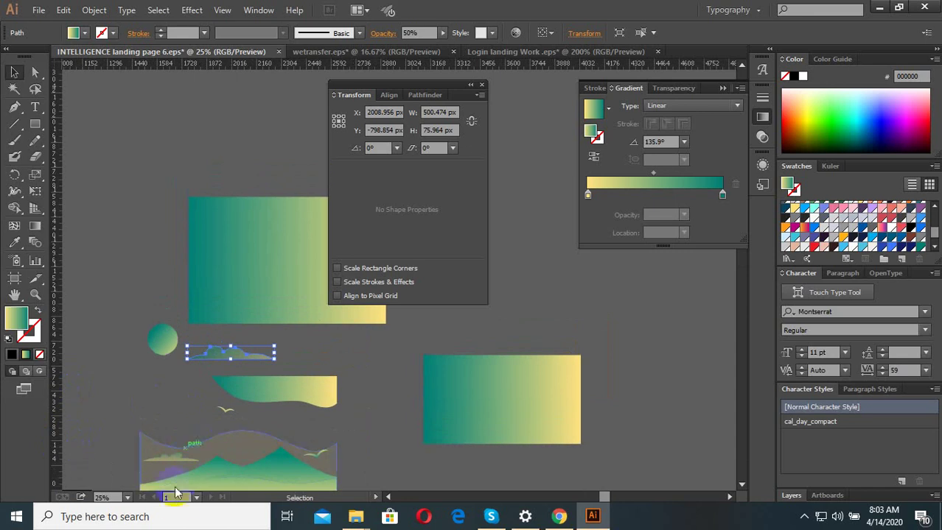
scroll(242, 357, down, 2)
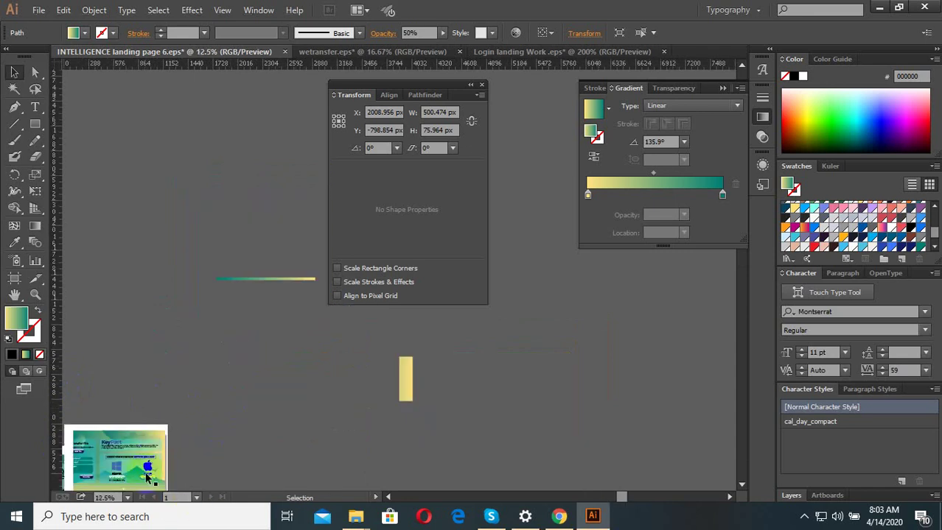
click(736, 10)
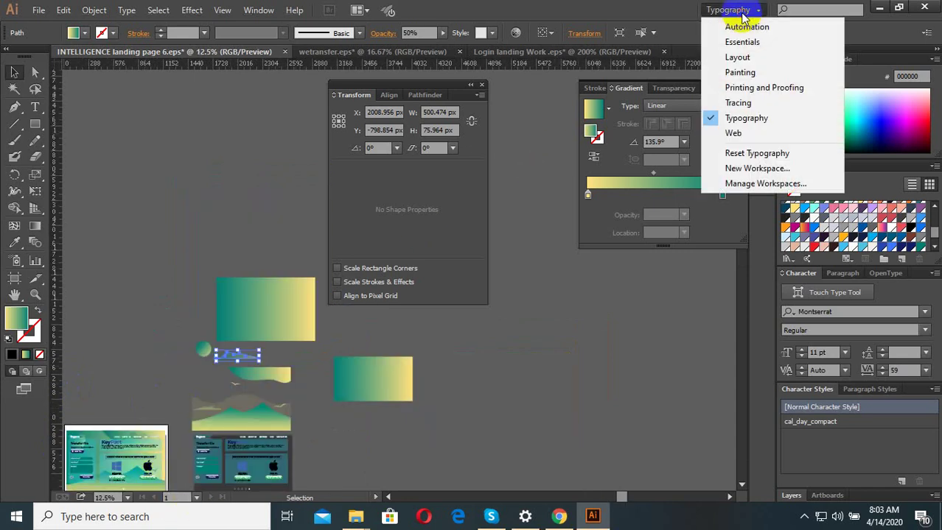
click(744, 154)
Step: Move the translucent yellow wave from behind the mountains up and out of the scene
scroll(176, 418, up, 2)
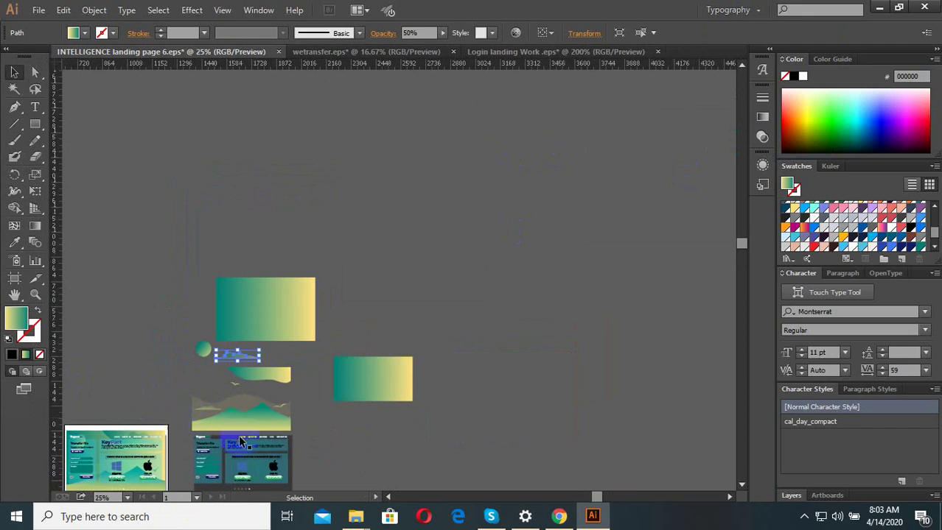
scroll(241, 436, up, 2)
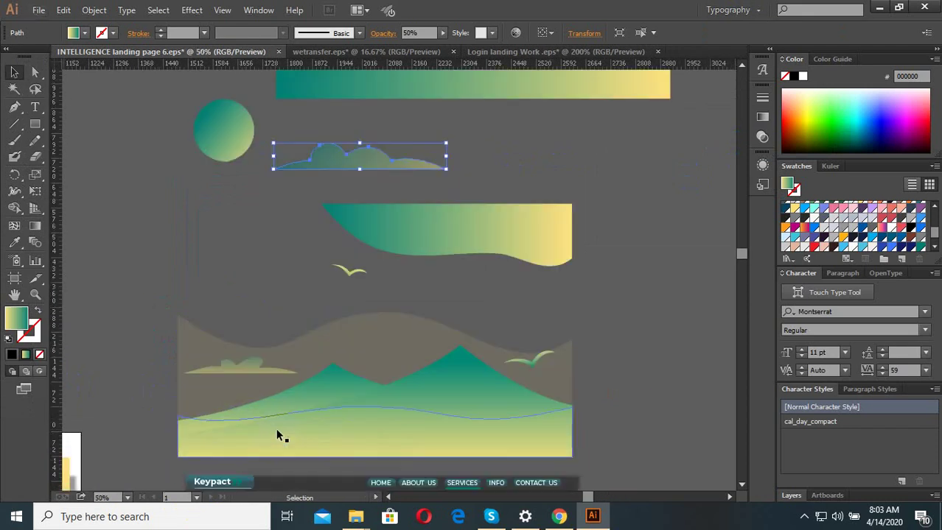
click(357, 279)
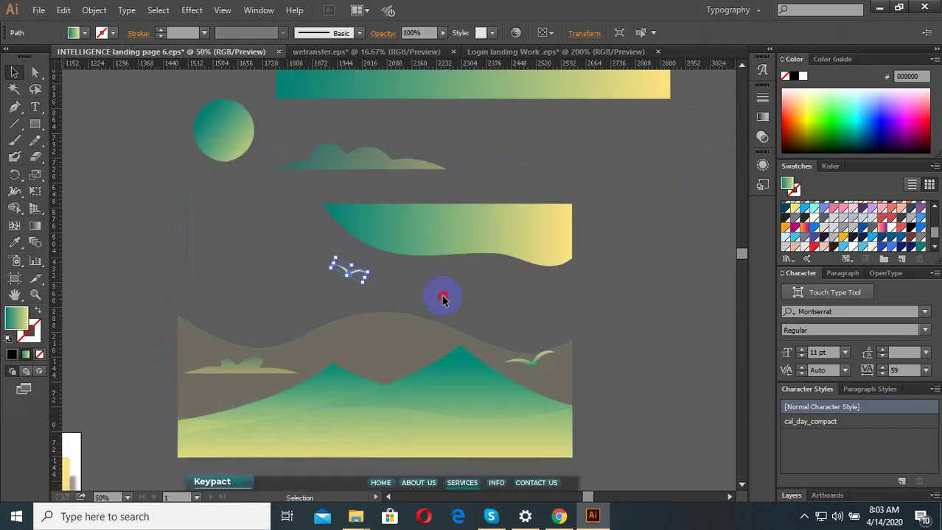
drag(393, 337, 282, 219)
scroll(282, 220, down, 2)
scroll(374, 342, up, 2)
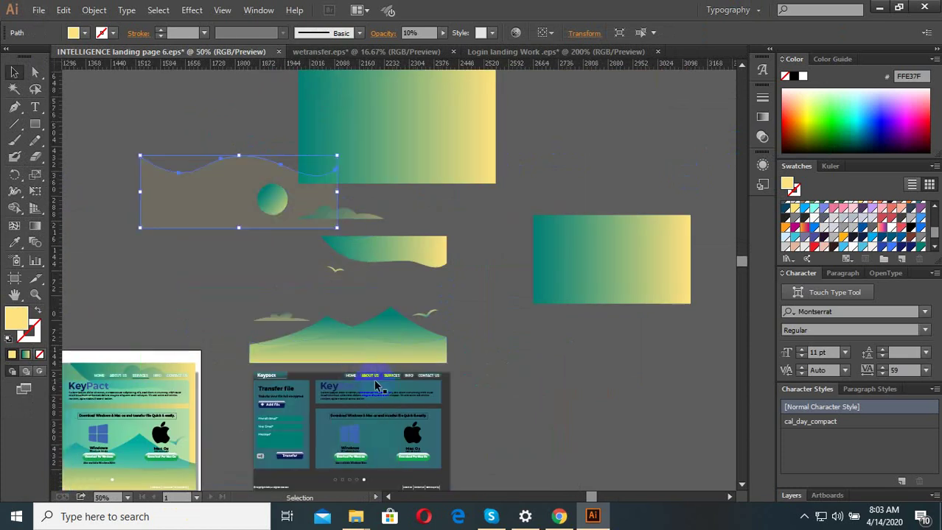
Step: Pull the mountain and foreground hill layers apart and move the small cloud up clear of them
scroll(376, 385, up, 2)
drag(357, 277, 455, 184)
mouse_move(294, 297)
mouse_down()
mouse_move(283, 213)
mouse_move(306, 311)
mouse_move(296, 278)
mouse_up()
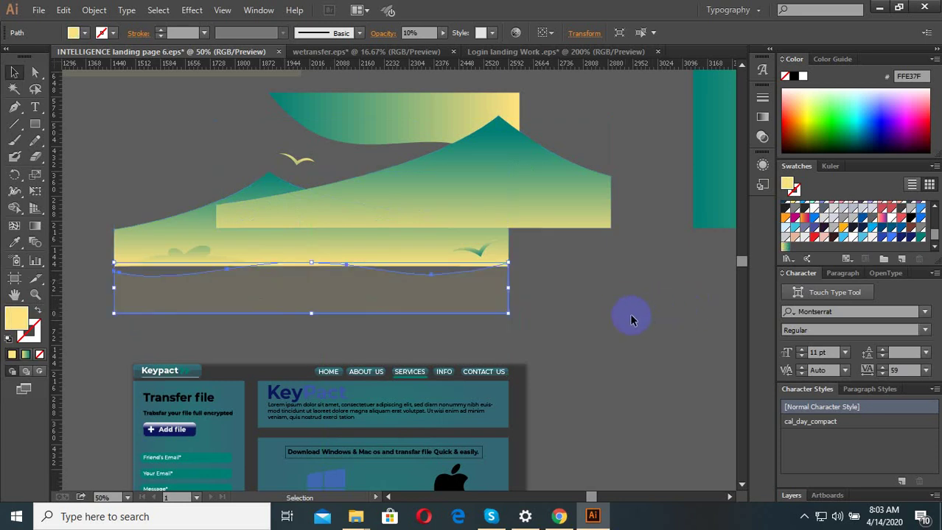
drag(241, 250, 218, 161)
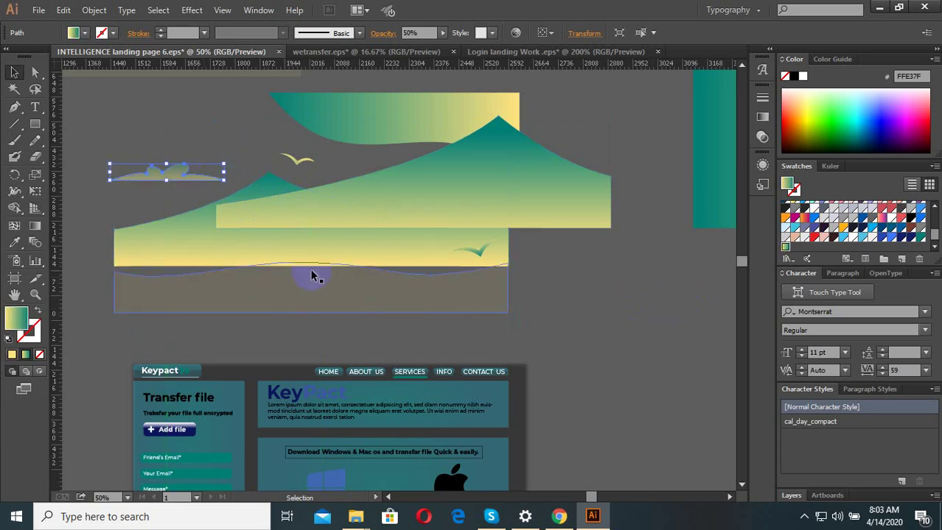
Step: Move the dark 40% opacity overlay from behind the interface copy out to its right and deselect it
drag(338, 314, 338, 197)
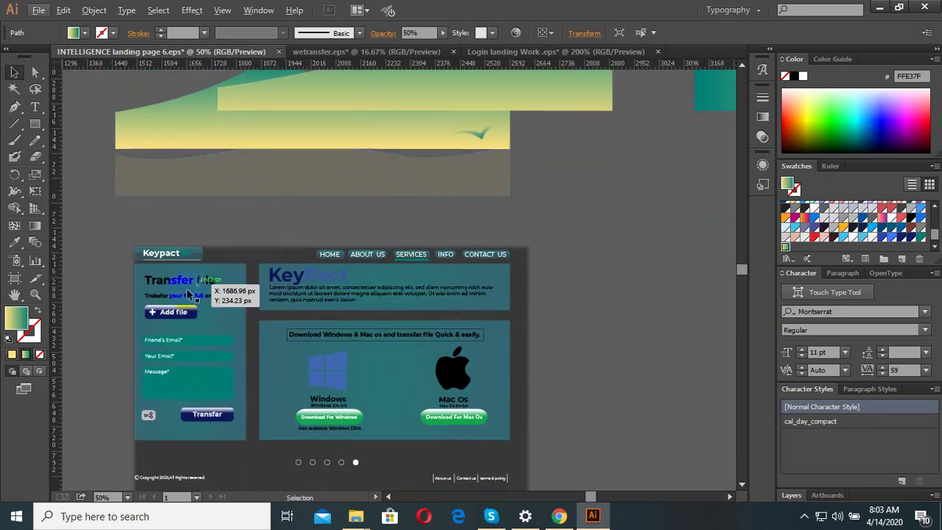
drag(294, 378, 288, 288)
click(468, 369)
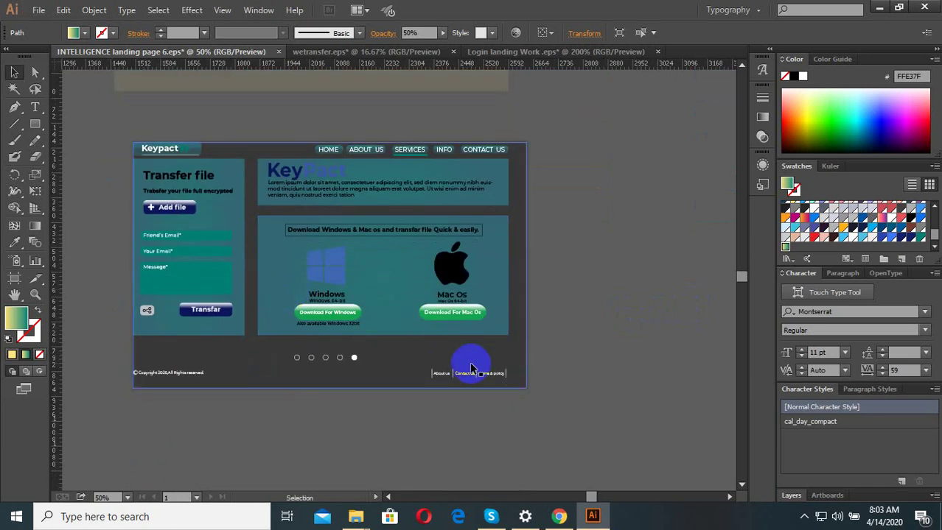
scroll(179, 414, left, 5)
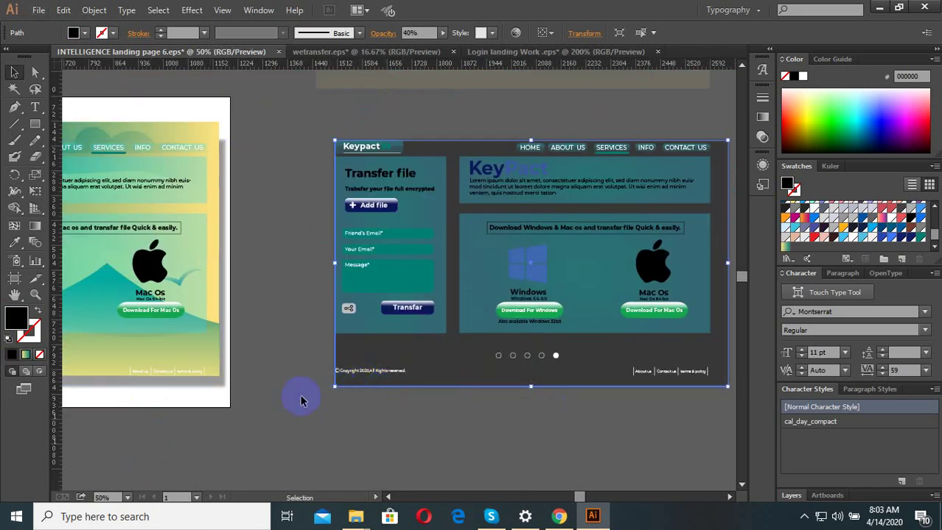
key(ctrl+minus)
drag(384, 378, 671, 373)
drag(639, 422, 638, 421)
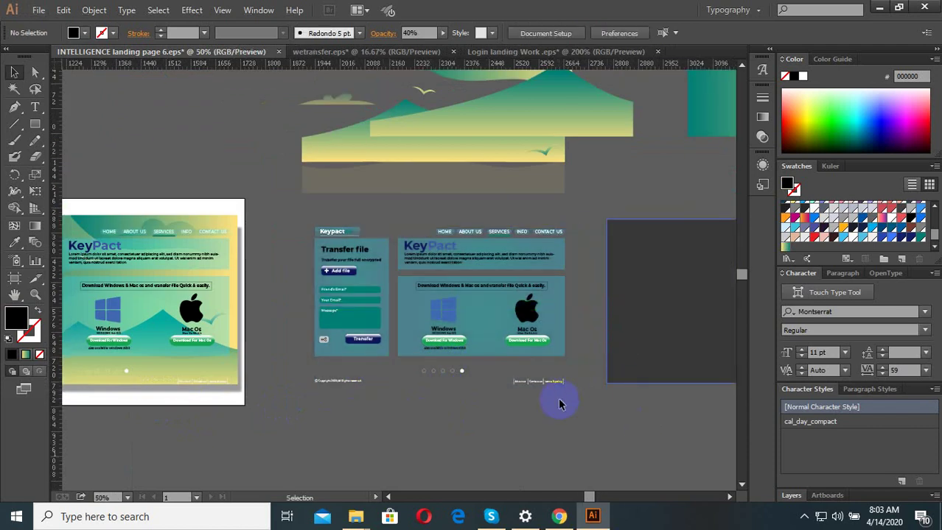
Step: Shift the unfilled, unstroked rectangle around the interface copy slightly down and to the right, leaving it deselected
key(ctrl+plus)
key(ctrl+plus)
scroll(505, 446, down, 1)
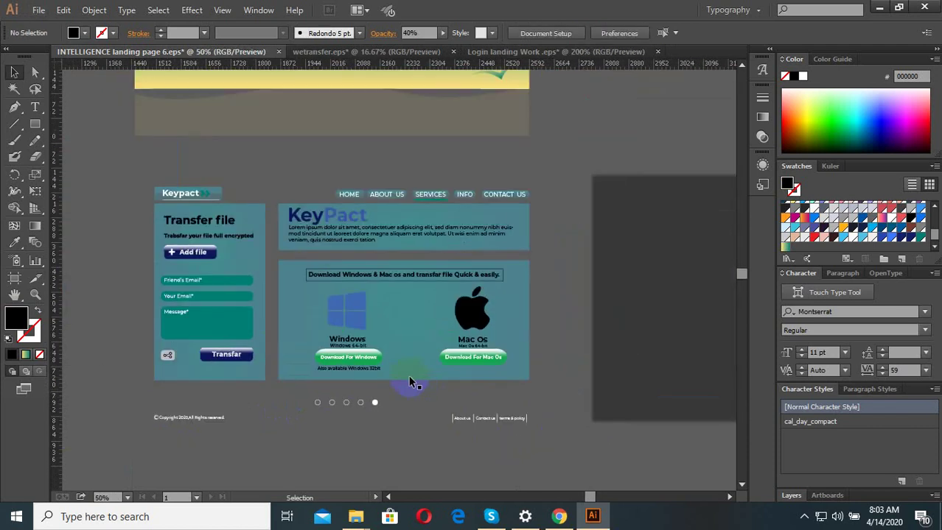
drag(540, 397, 567, 424)
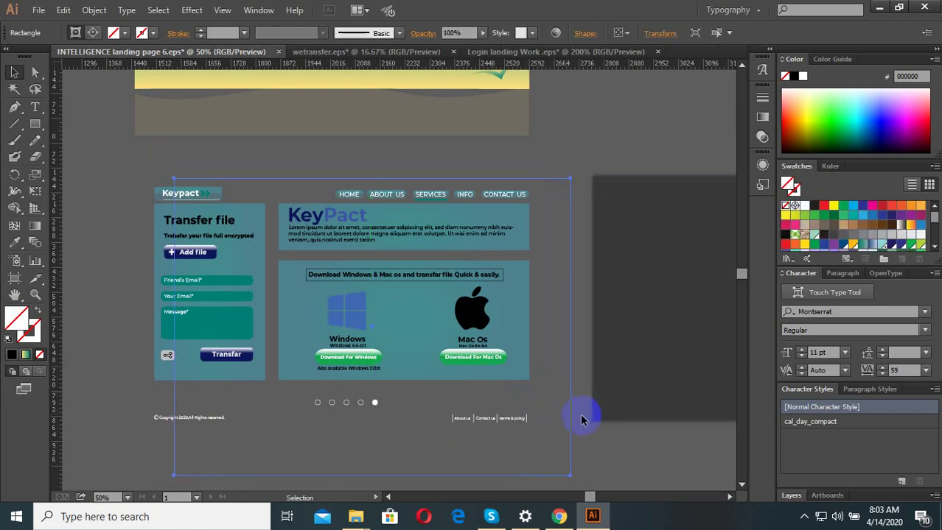
click(582, 414)
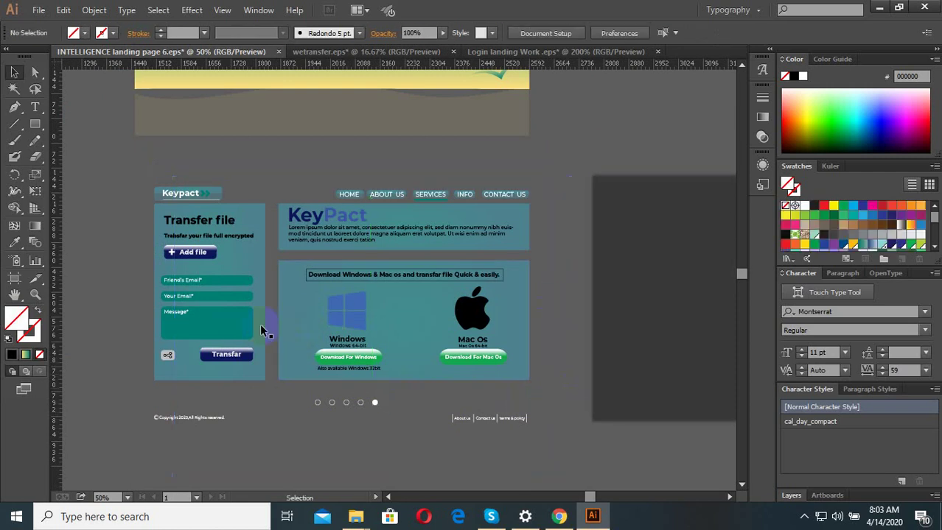
Step: Move the three translucent teal panels out from behind the transfer form, the KeyPact heading and the download section
click(248, 262)
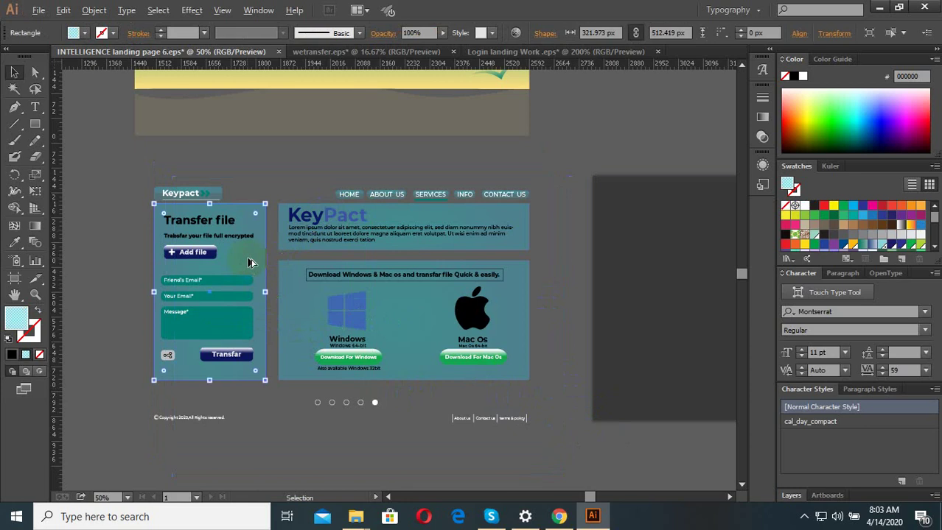
drag(248, 262, 117, 160)
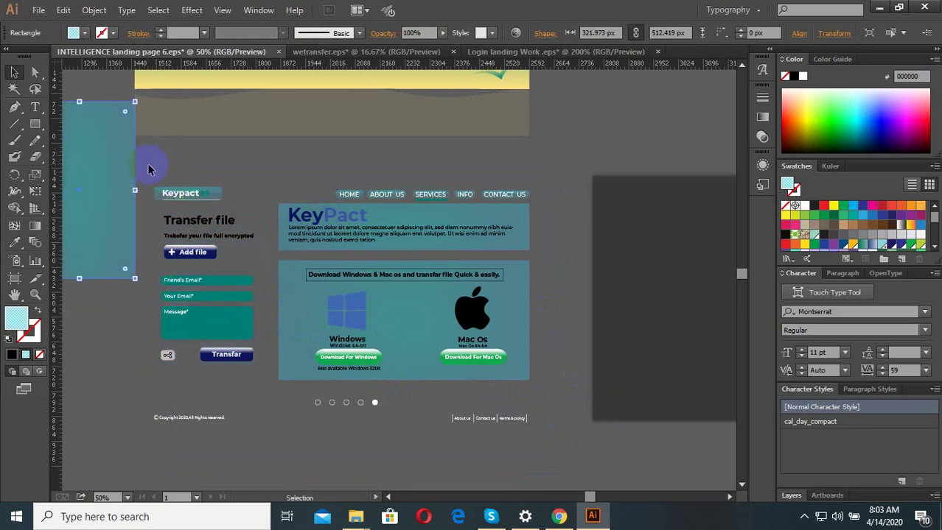
drag(488, 220, 638, 130)
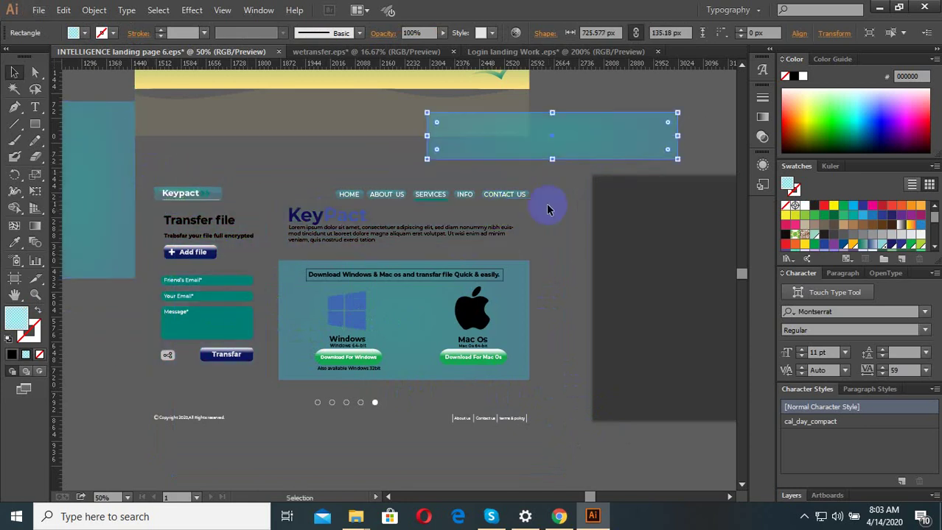
drag(525, 288, 665, 379)
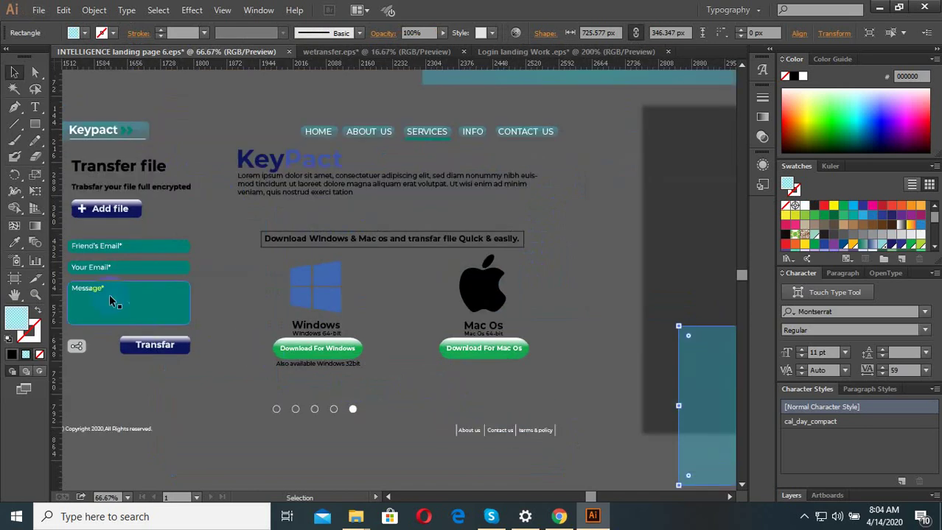
Step: Examine the interface's remaining text, form fields, icons and buttons up close, ending on the framed download heading
scroll(110, 301, up, 1)
click(341, 332)
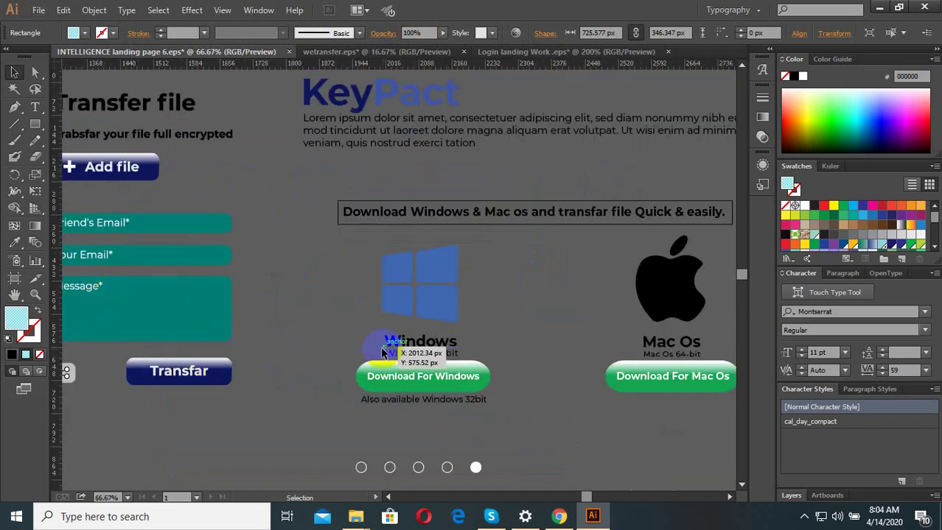
scroll(379, 345, down, 1)
scroll(428, 319, up, 1)
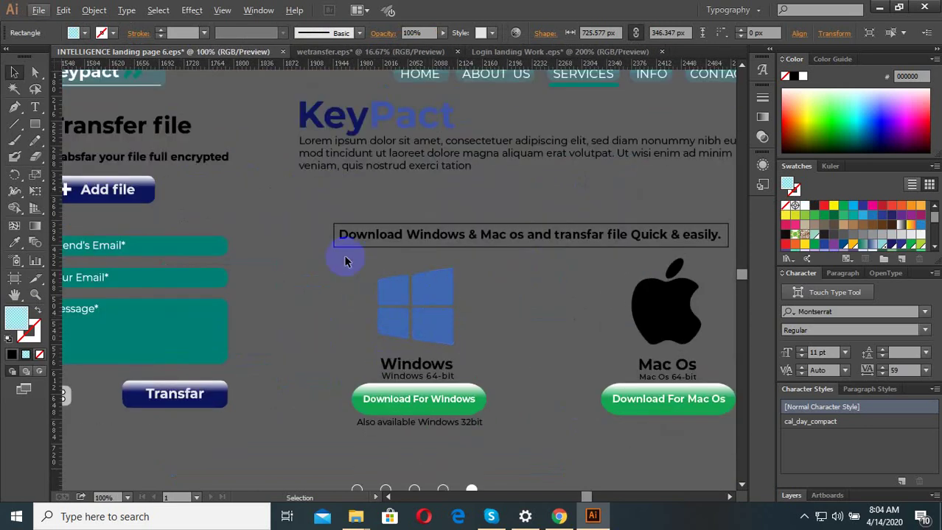
scroll(301, 298, down, 1)
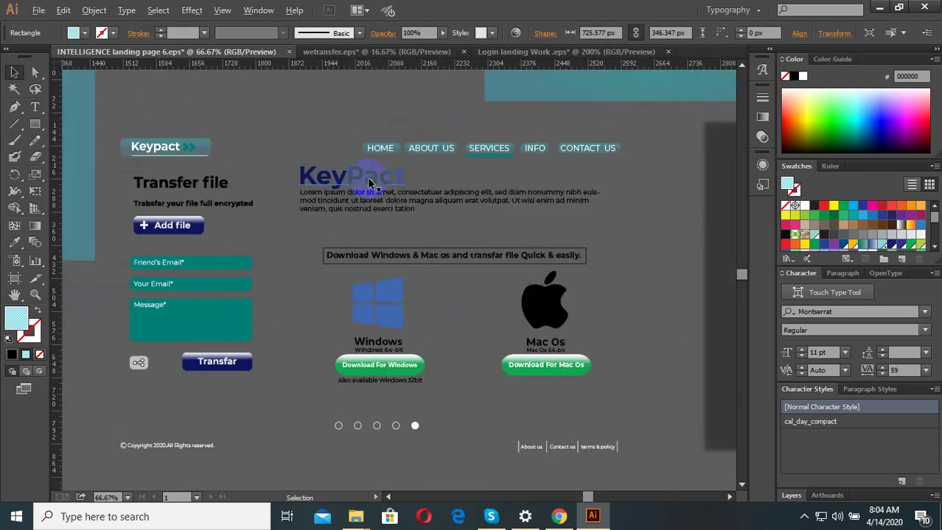
scroll(440, 148, up, 1)
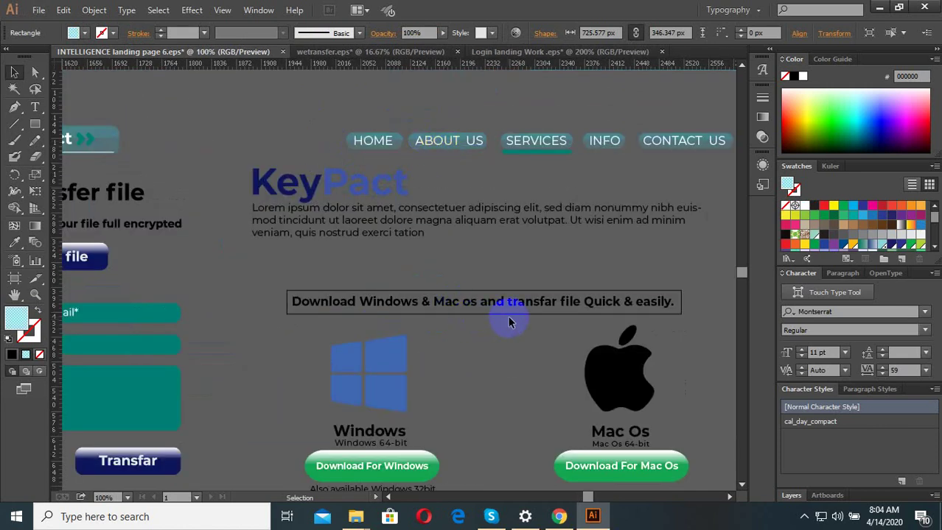
scroll(401, 296, up, 1)
scroll(246, 302, up, 2)
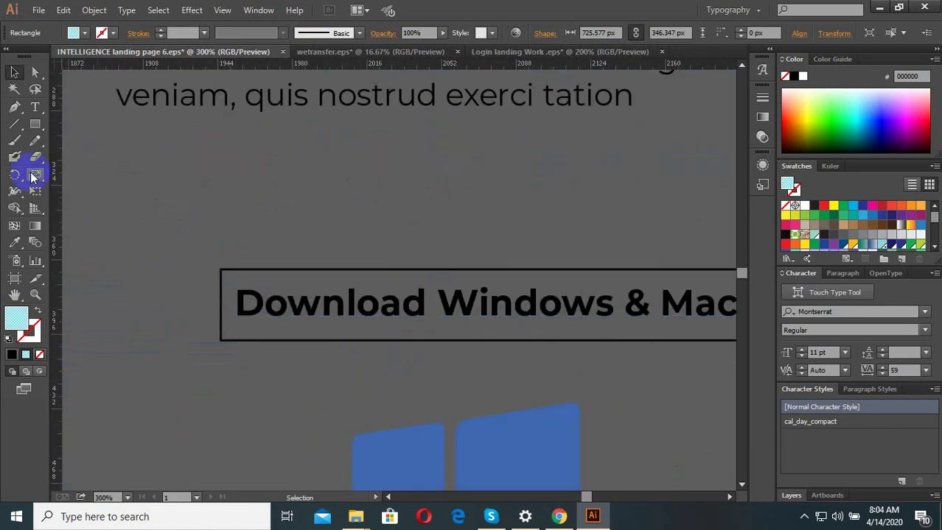
Step: Draw a rectangle about 264 × 31 px above the framed download heading and swap its fill and stroke to leave an outline
click(35, 124)
mouse_move(193, 195)
mouse_down()
mouse_move(448, 237)
mouse_move(395, 221)
mouse_move(465, 228)
mouse_up()
scroll(228, 254, down, 1)
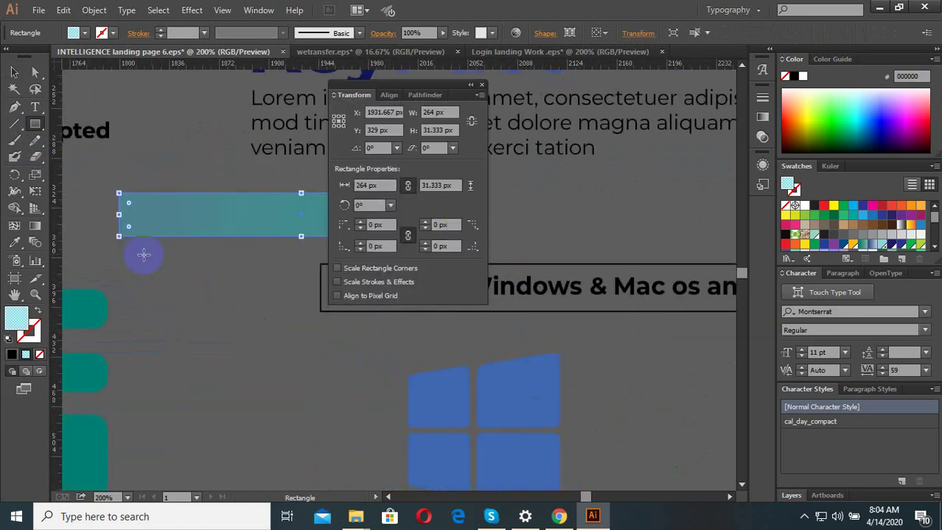
click(39, 314)
scroll(129, 197, up, 2)
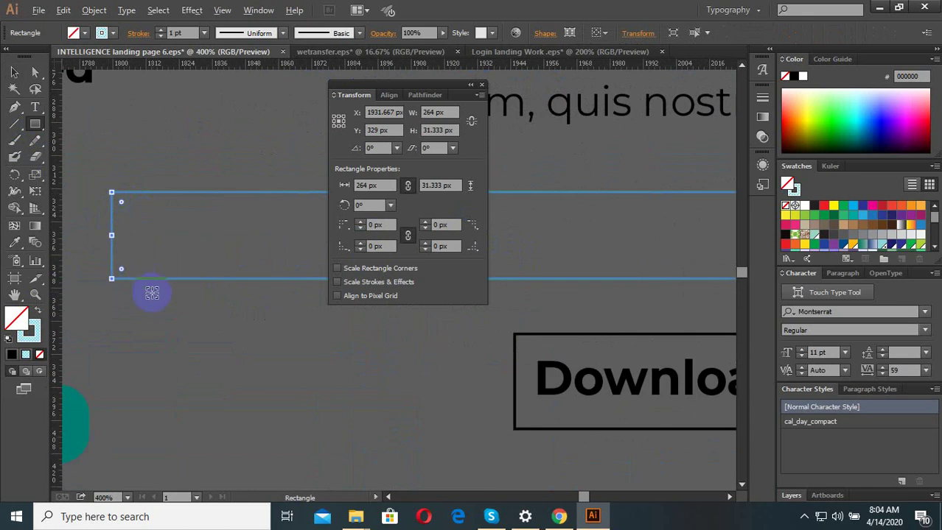
Step: Add an area-text box about 244 × 21 px inside the outlined rectangle and enter a short sample word in it
click(35, 107)
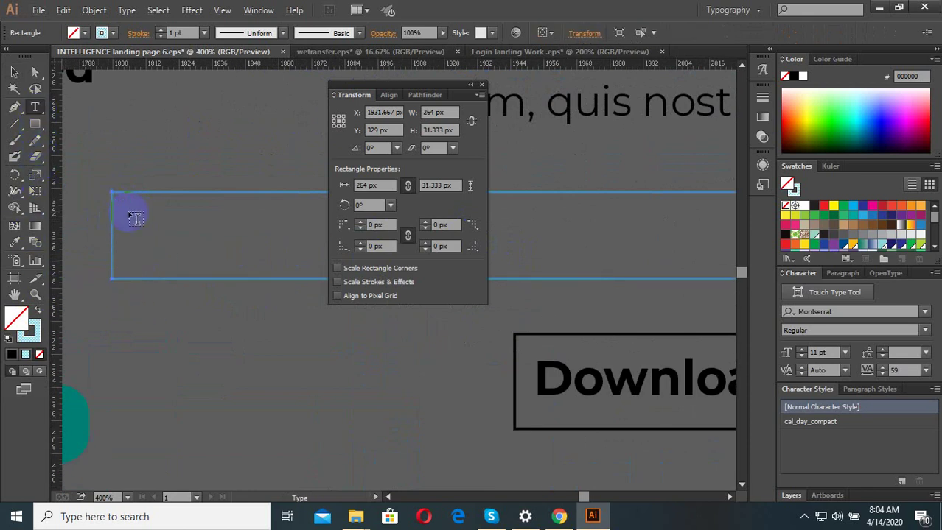
scroll(131, 217, down, 1)
drag(126, 212, 631, 254)
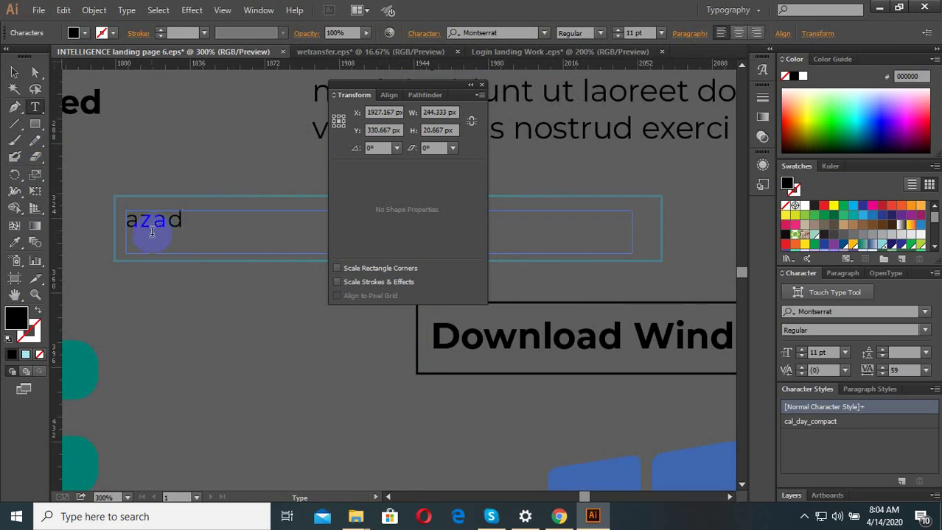
drag(205, 234, 122, 233)
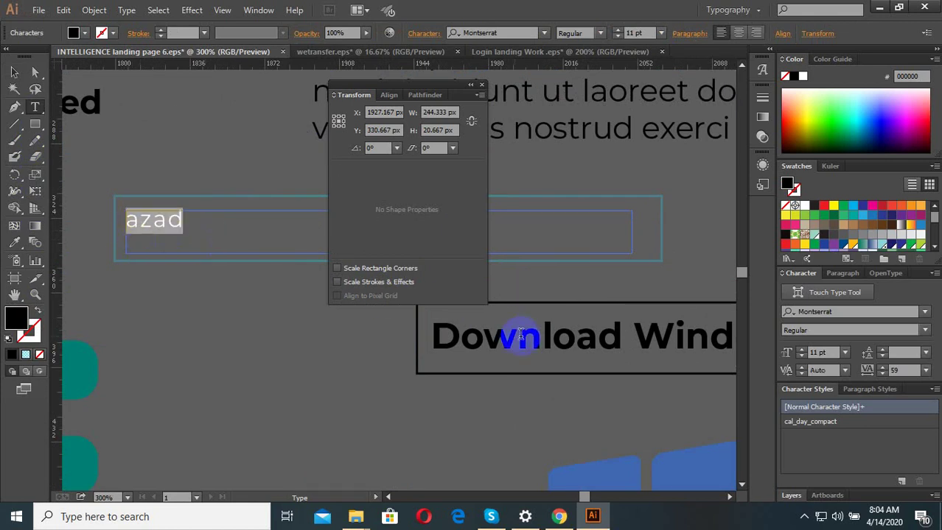
scroll(520, 335, down, 2)
click(16, 73)
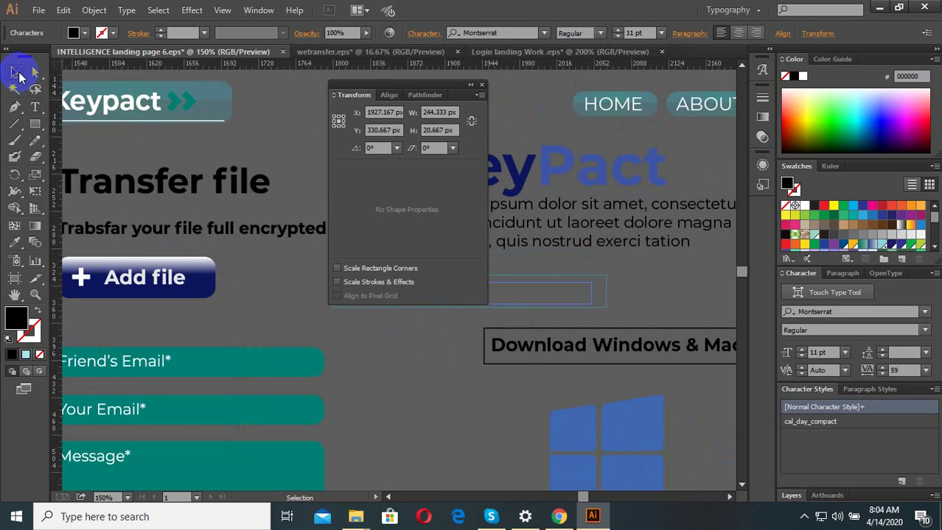
Step: Draw a black rectangle about 167 × 30 px between the Add file button and the Friend's Email field
scroll(130, 309, down, 1)
scroll(151, 288, up, 2)
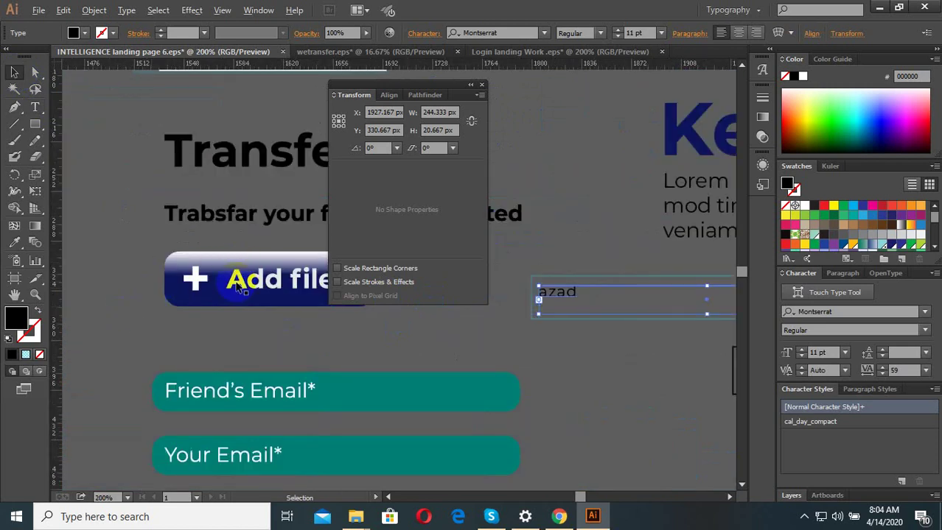
scroll(237, 289, down, 1)
scroll(210, 316, up, 1)
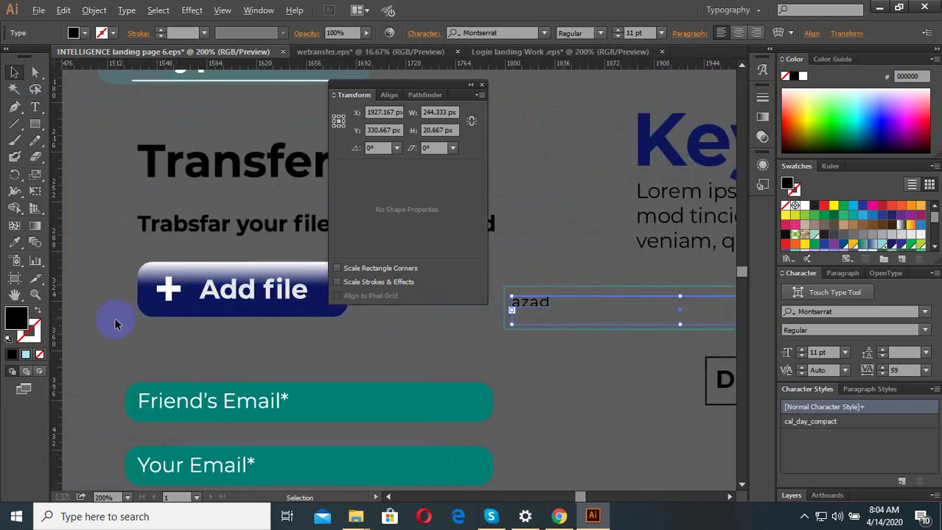
click(35, 124)
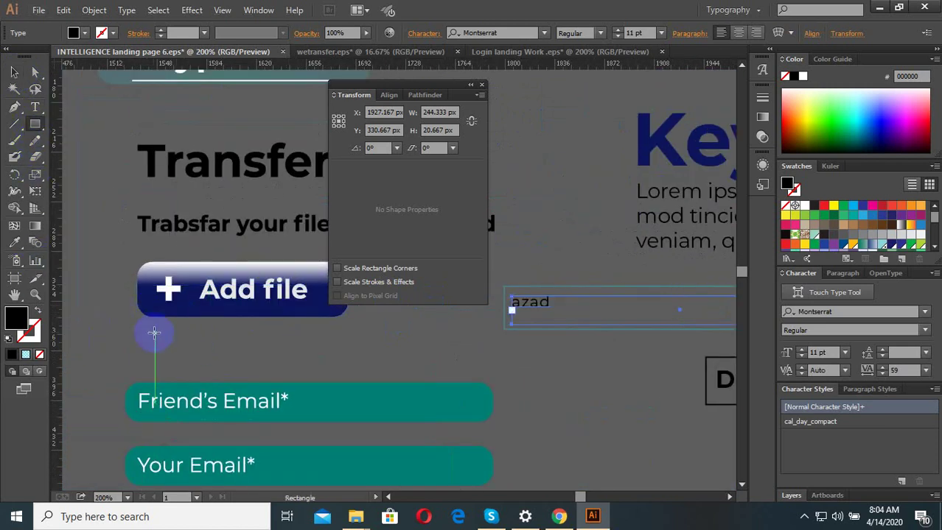
drag(140, 326, 369, 366)
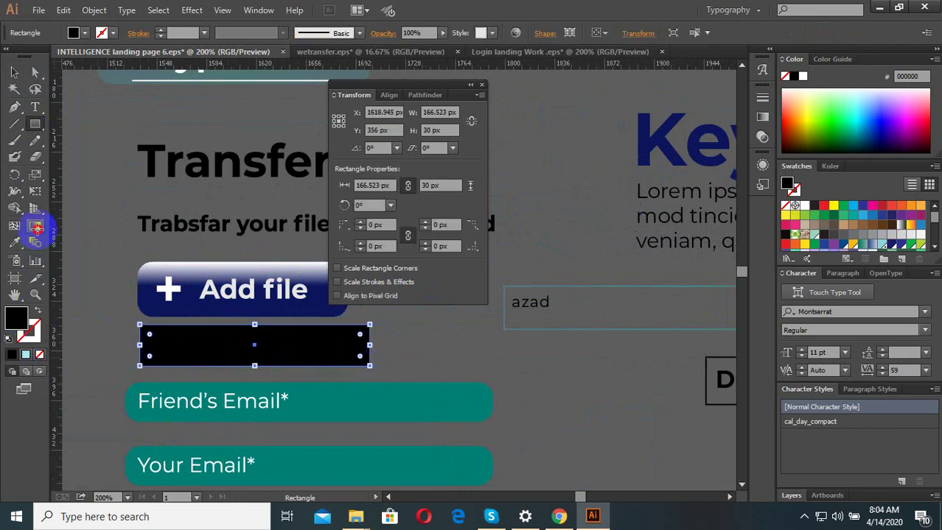
Step: Try filling the new rectangle with the Add file button's dark blue and light lavender tones using the Eyedropper
click(36, 227)
click(14, 243)
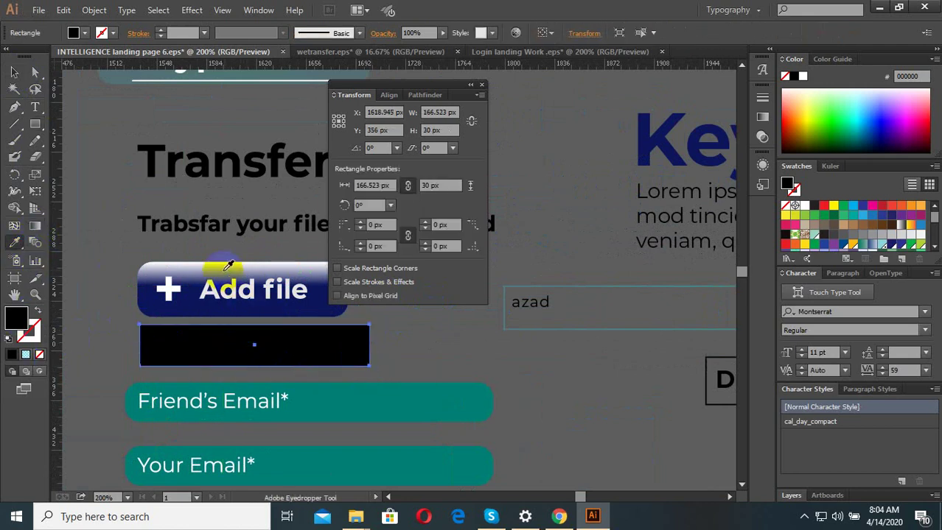
click(216, 268)
click(189, 312)
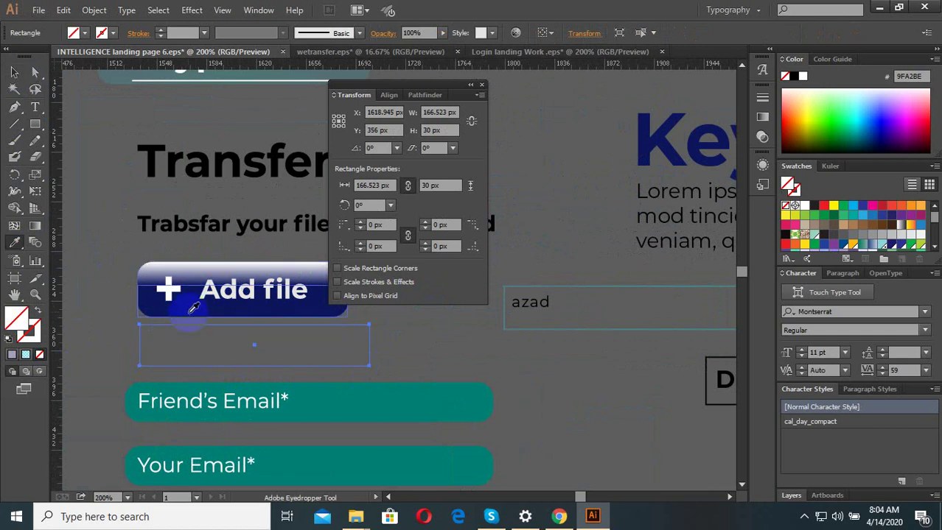
click(194, 309)
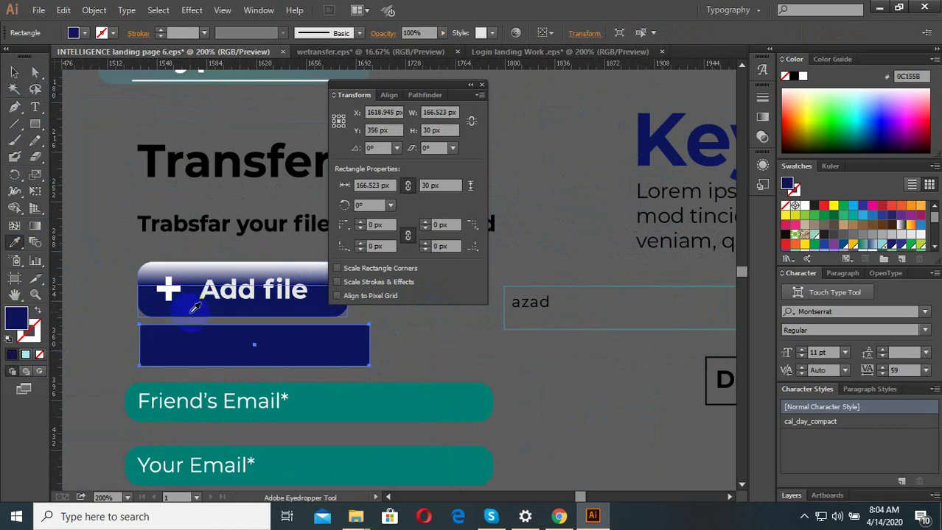
click(152, 267)
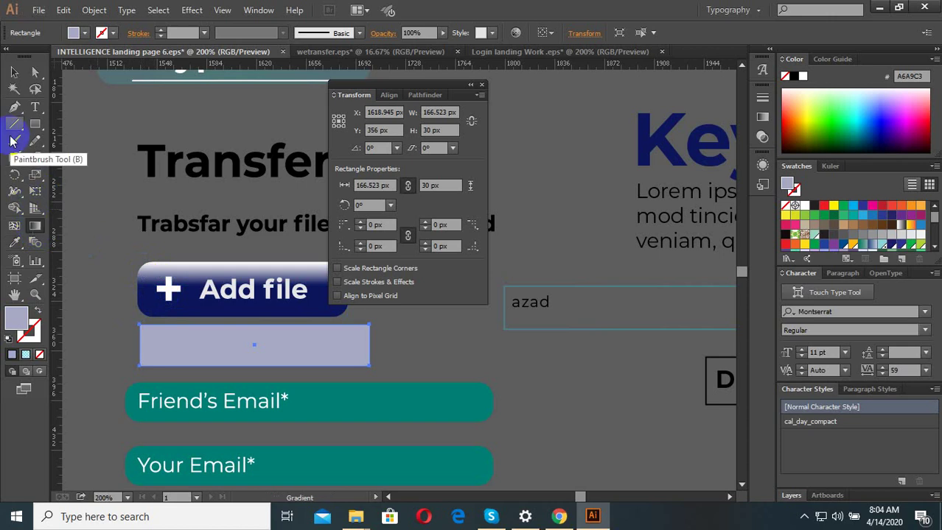
Step: Sample the Add file button's pale upper edge and its dark blue base again as the rectangle's fill
click(14, 72)
click(227, 342)
click(208, 354)
click(14, 242)
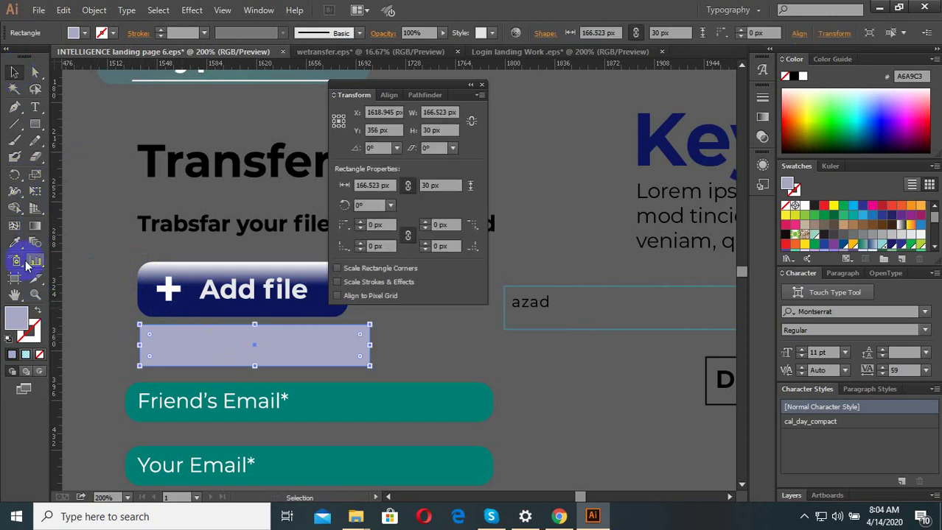
click(162, 260)
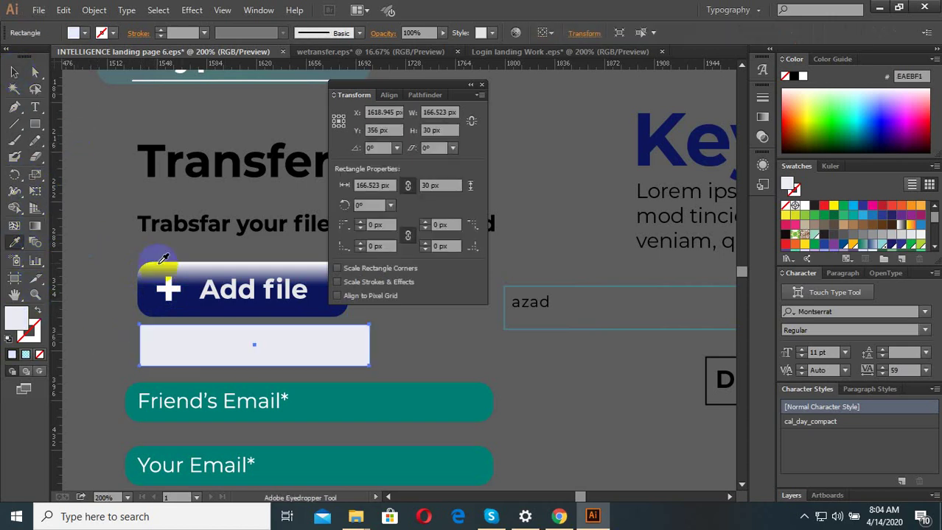
click(163, 308)
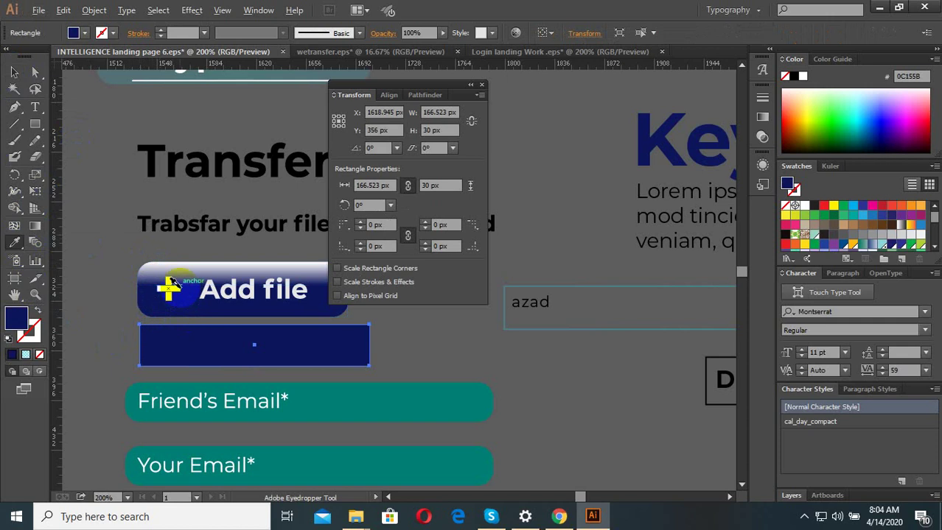
scroll(221, 276, down, 2)
scroll(199, 279, up, 1)
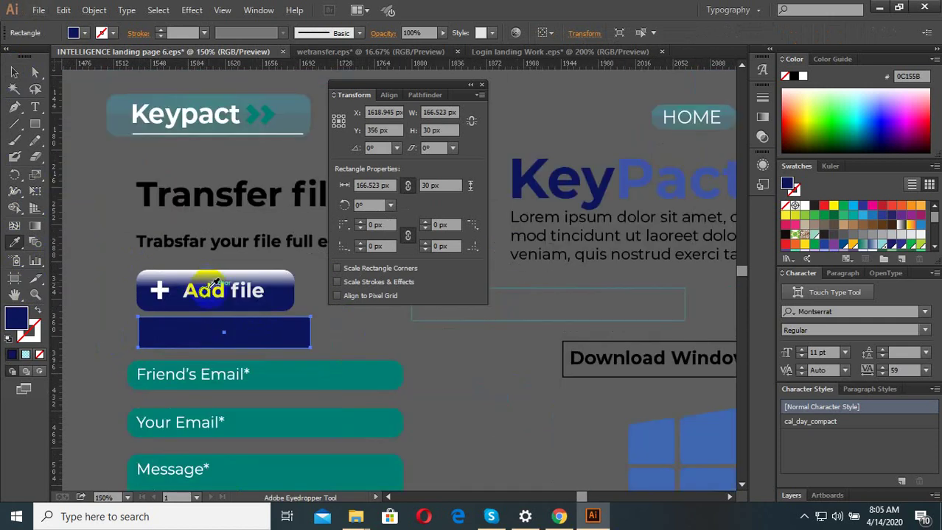
Step: Fill the rectangle with the radial gradient and move the gradient's cyan stop to the magenta end
key(v)
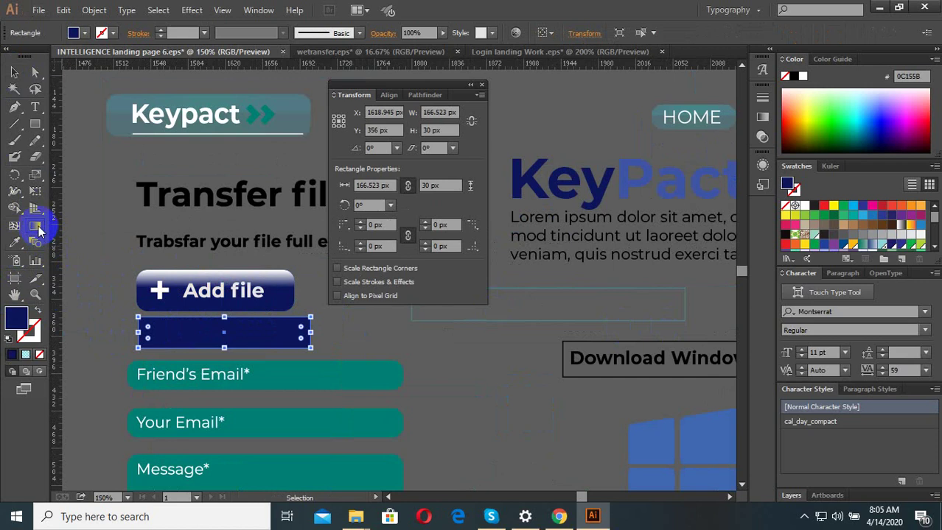
double_click(36, 225)
click(627, 188)
click(221, 333)
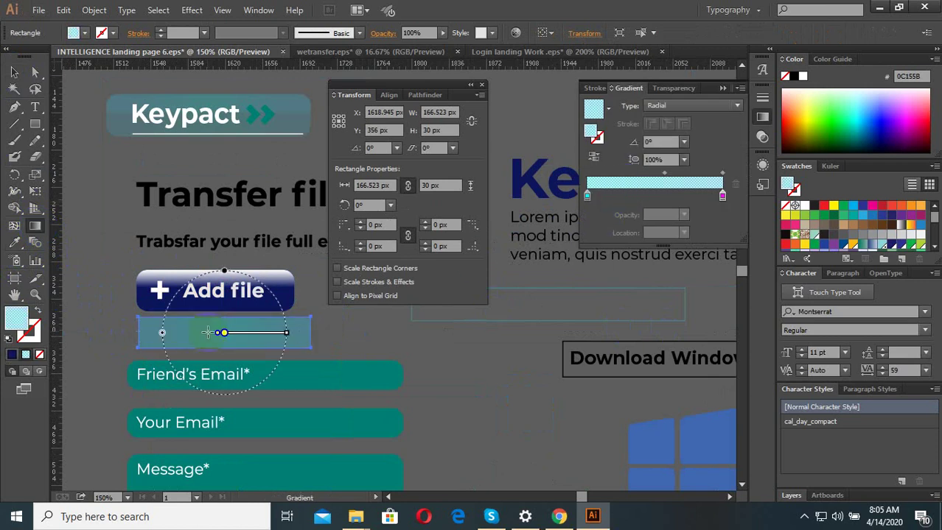
drag(587, 198, 722, 195)
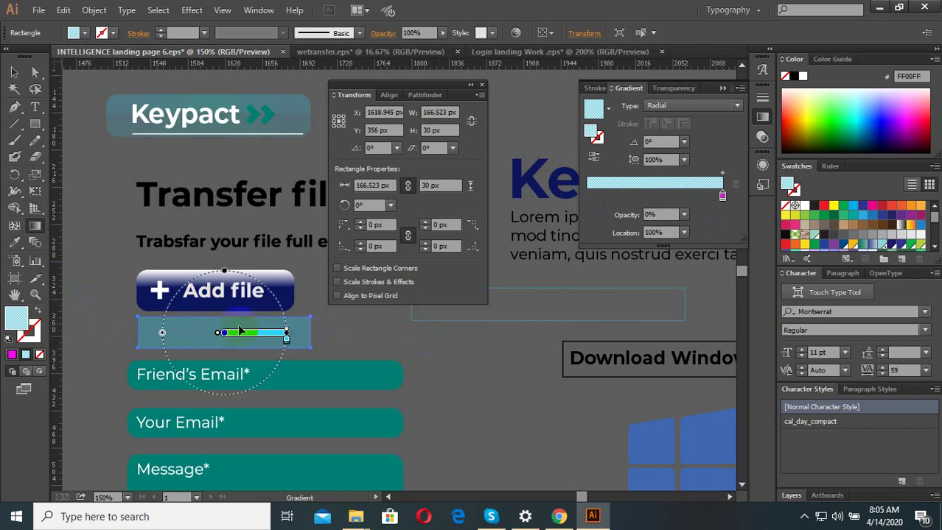
Step: Redraw the radial gradient vertically from the rectangle's upper edge to its lower edge
drag(211, 316, 213, 367)
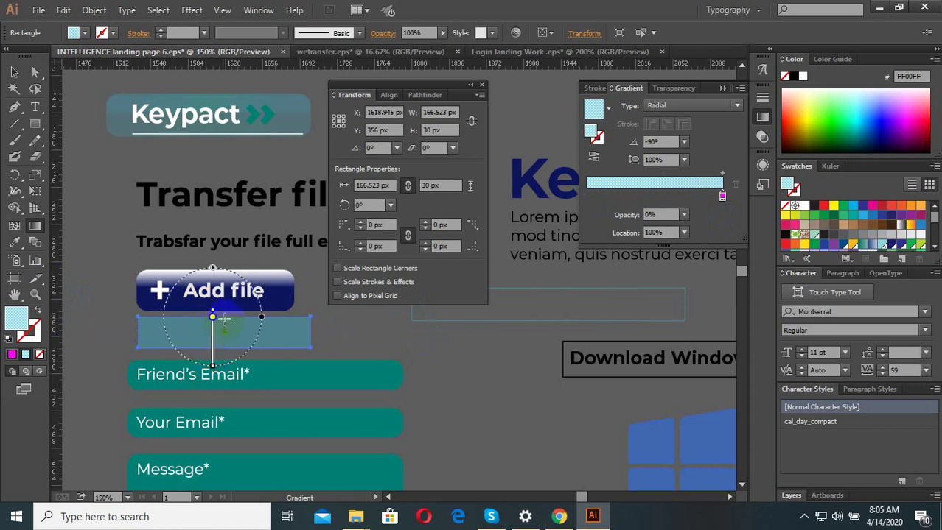
drag(224, 319, 226, 350)
key(v)
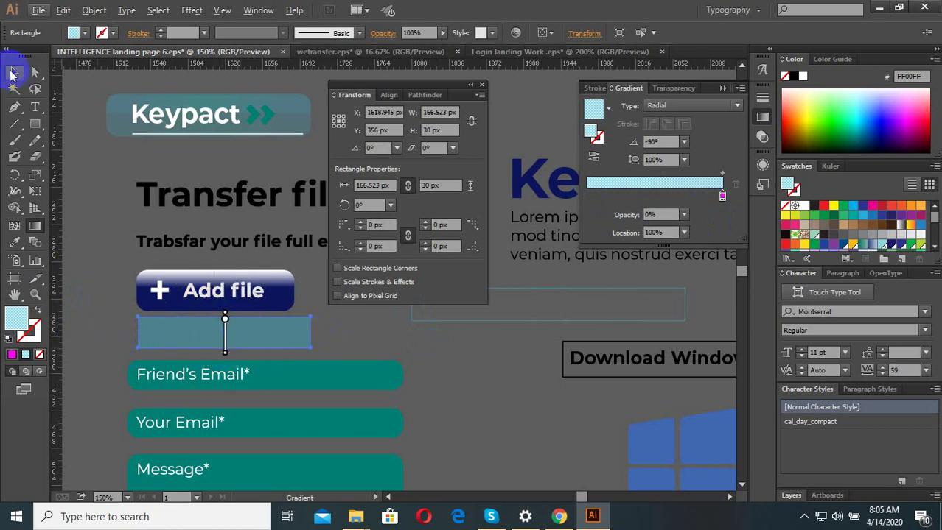
Step: Reselect the rectangle and place the gradient's magenta stop at 62%, leaving the cyan stop at the far end
click(88, 193)
click(232, 346)
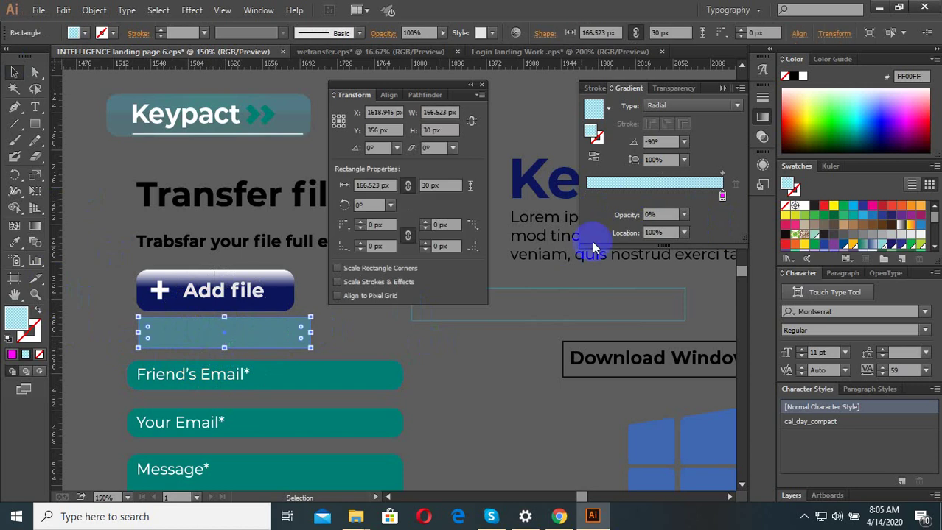
click(671, 195)
double_click(721, 196)
click(720, 207)
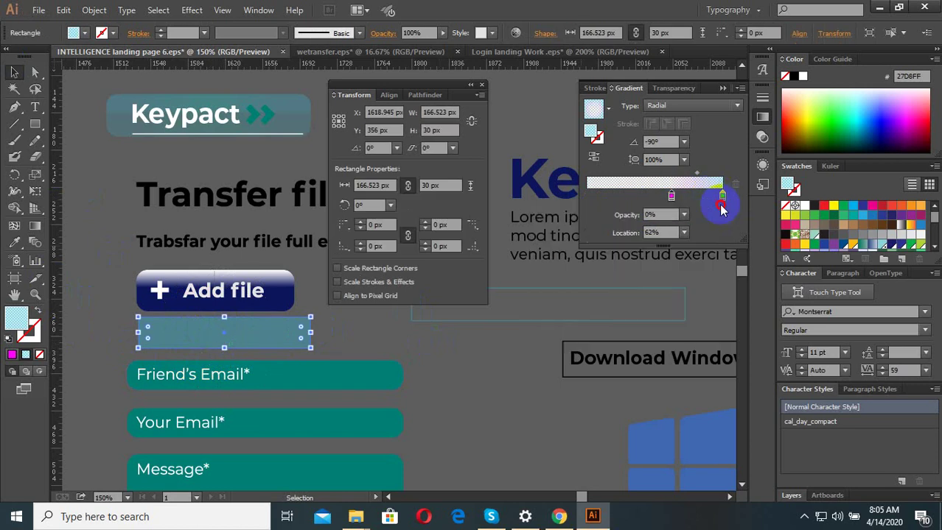
Step: Try green gradient swatches as the fill of the rectangle below the Add file button
click(903, 246)
click(909, 246)
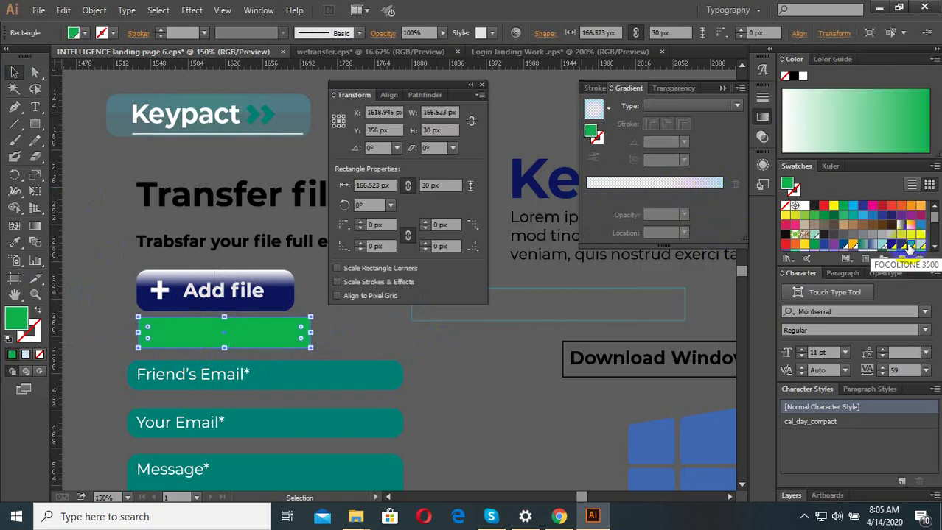
click(223, 334)
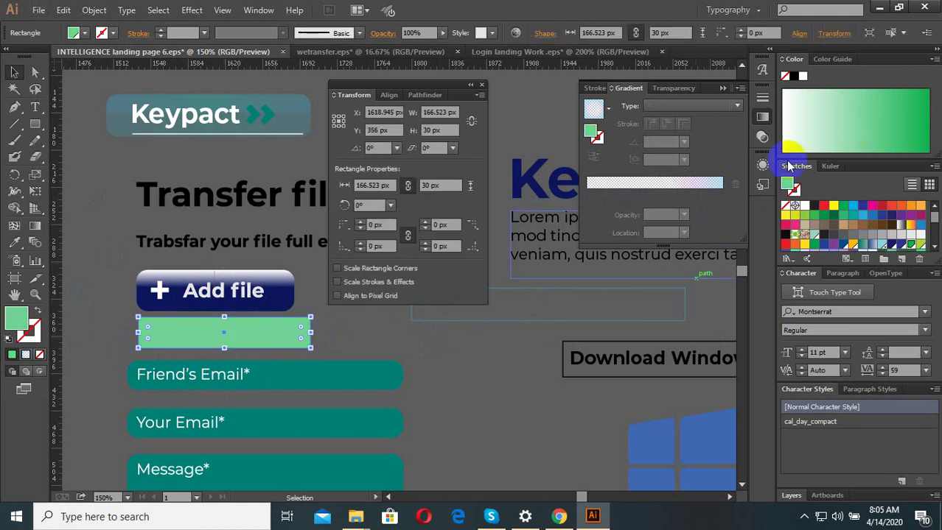
Step: Reapply the edited radial gradient to the trial rectangle and delete the rectangle
click(685, 184)
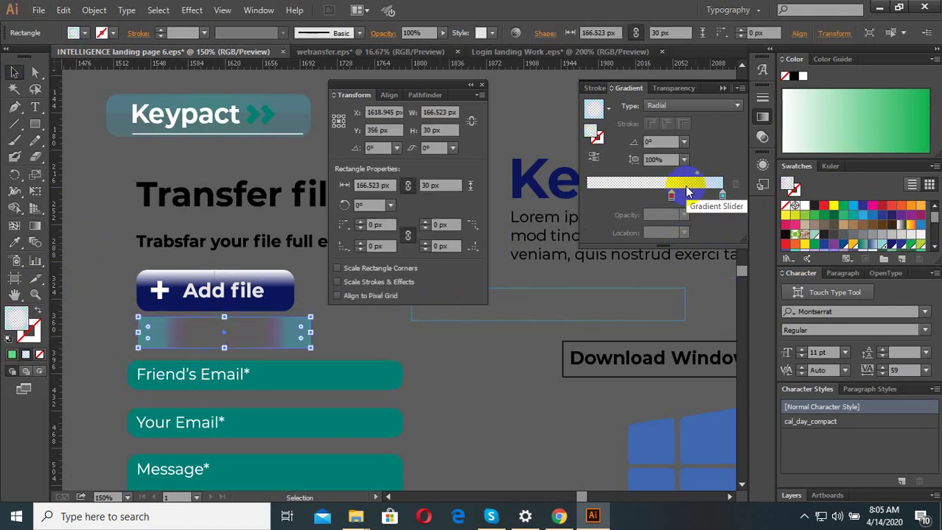
click(247, 379)
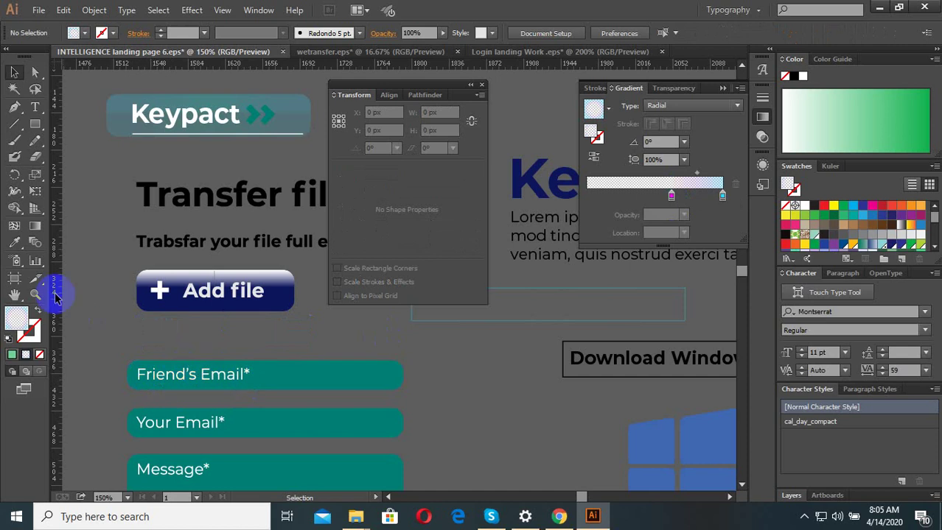
Step: Draw a rectangle about 207 × 24 px below the Add file button and run its radial gradient vertically at -90°
click(34, 124)
scroll(164, 332, up, 1)
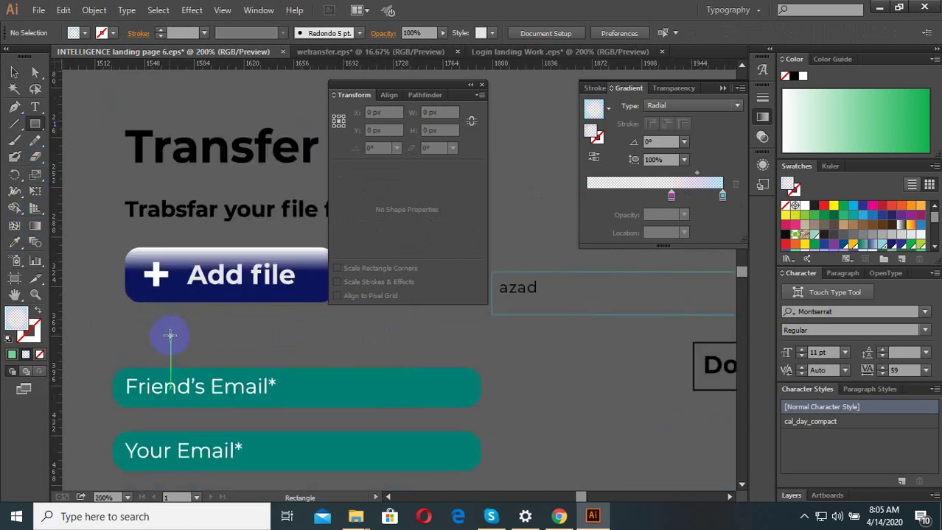
drag(127, 323, 413, 356)
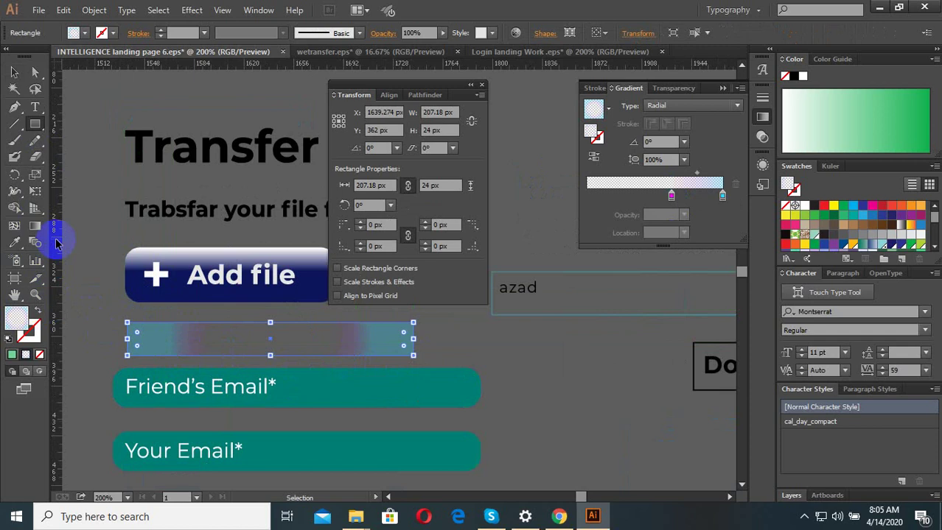
click(34, 226)
drag(265, 319, 266, 366)
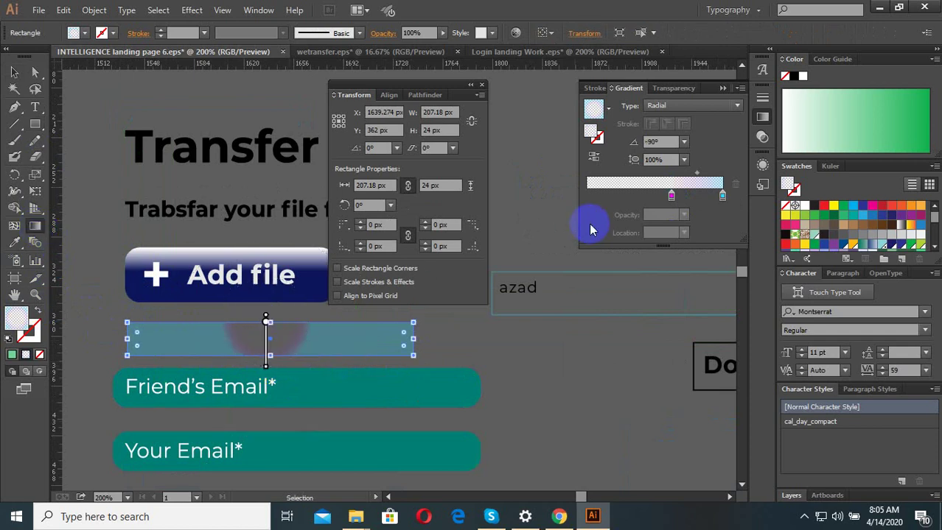
Step: Move the gradient's magenta stop to 58.5% and set the cyan end stop's opacity to 100%
click(669, 196)
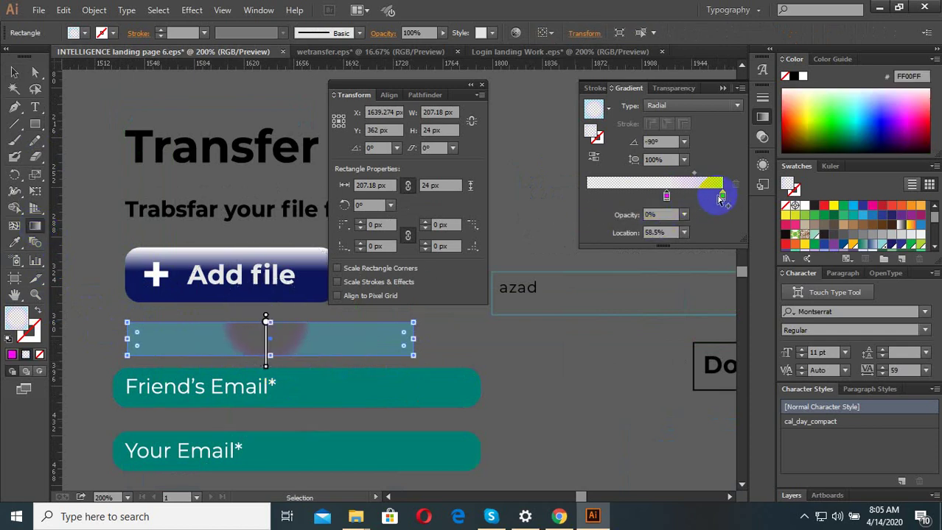
click(683, 215)
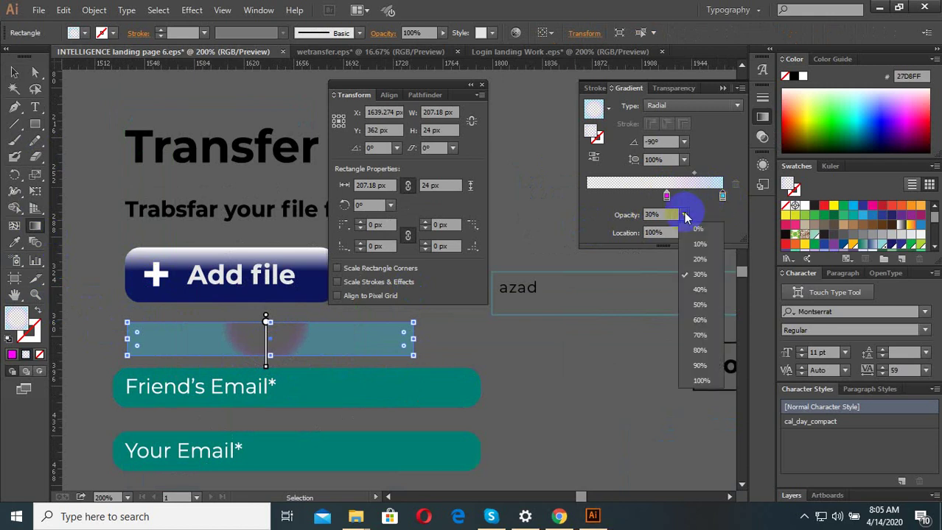
click(693, 377)
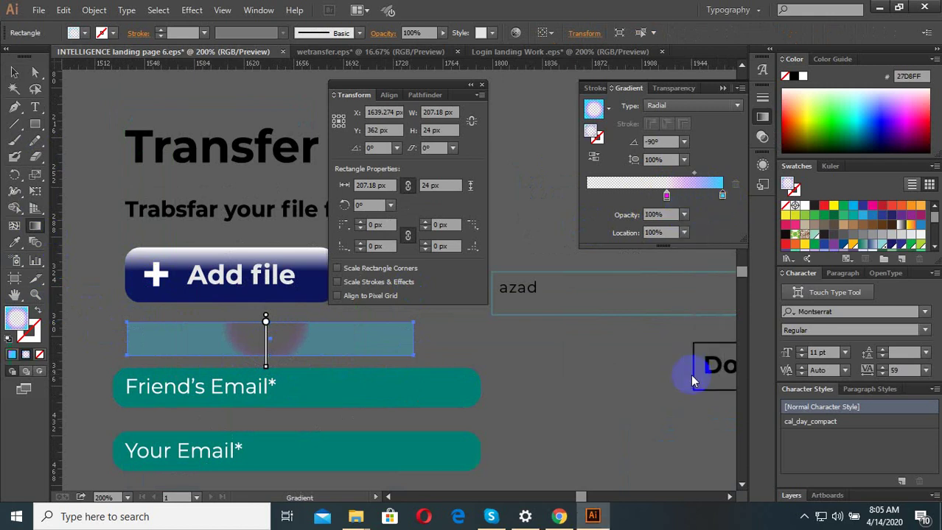
Step: Move the gradient's magenta stop to 56.5% and recolour it with the pink EC008C swatch
drag(669, 201, 667, 201)
click(644, 214)
double_click(663, 196)
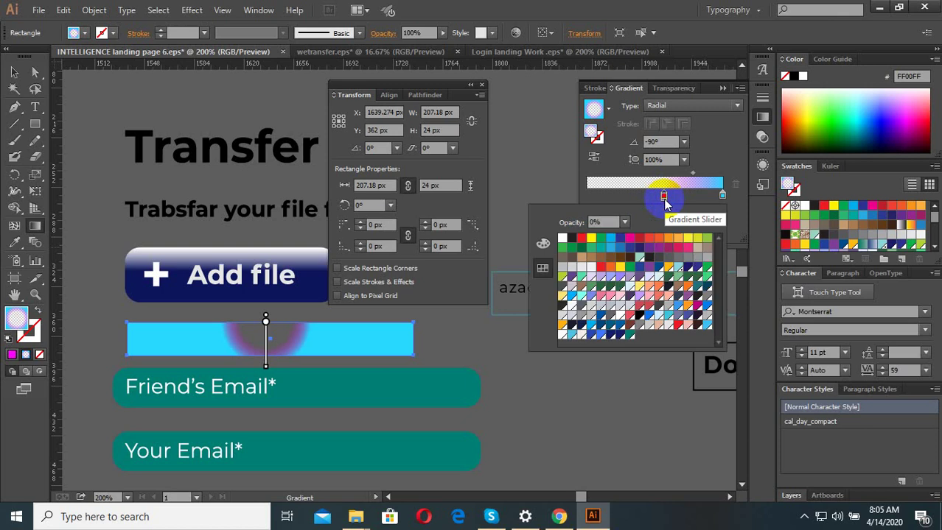
click(649, 239)
click(639, 239)
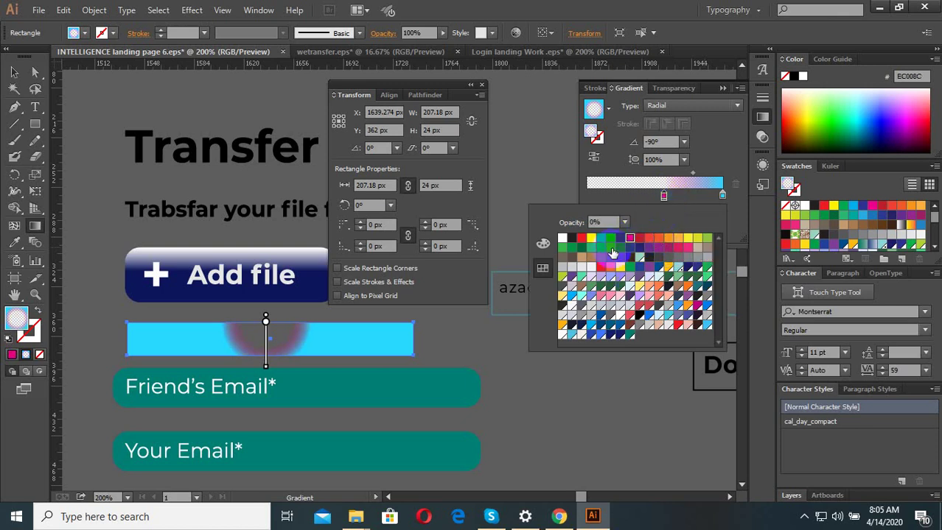
click(664, 205)
Step: Copy the cyan end stop to the gradient's 0% start and remove the pink middle stop
click(722, 196)
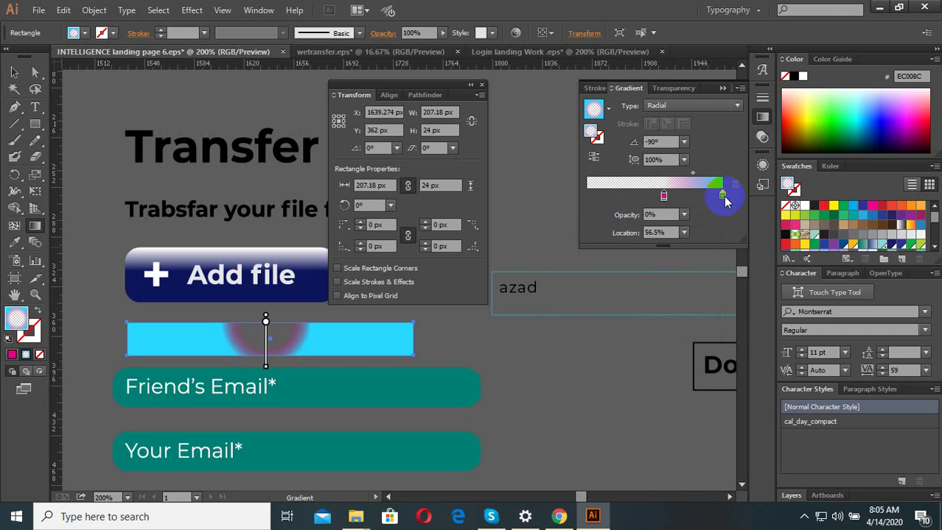
drag(726, 202, 586, 196)
click(665, 197)
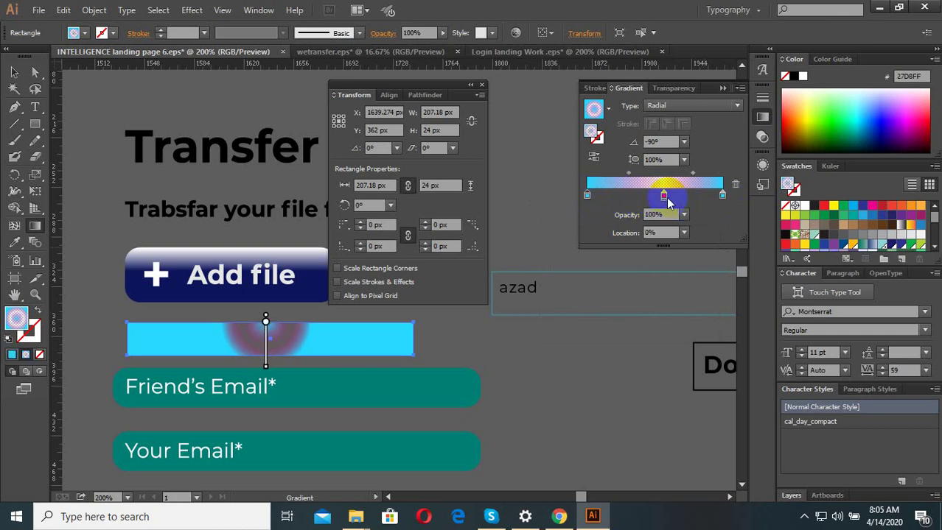
drag(665, 198, 642, 248)
Step: Recolour the gradient's start stop with the pink EC008C swatch
click(589, 196)
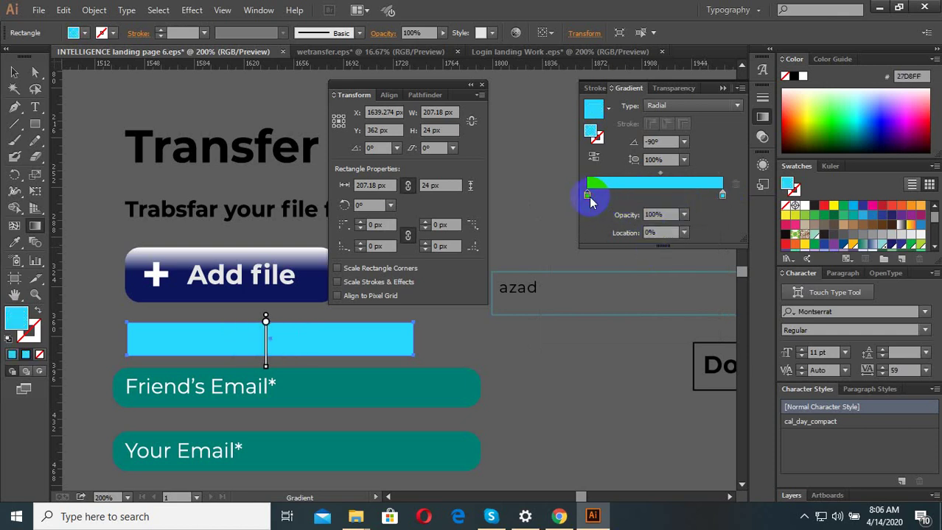
click(588, 197)
click(630, 238)
click(197, 344)
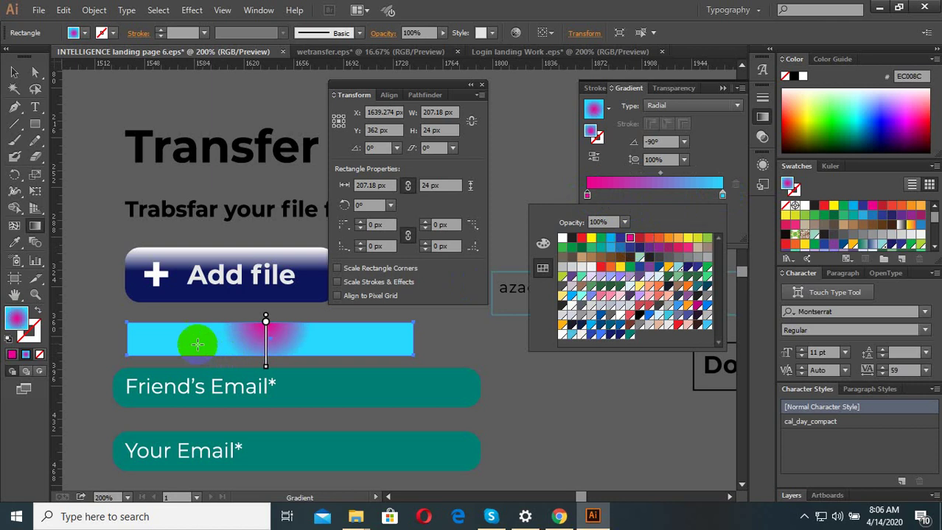
Step: Change the rectangle's gradient to Linear and run it vertically at -90° across the rectangle's height
click(678, 113)
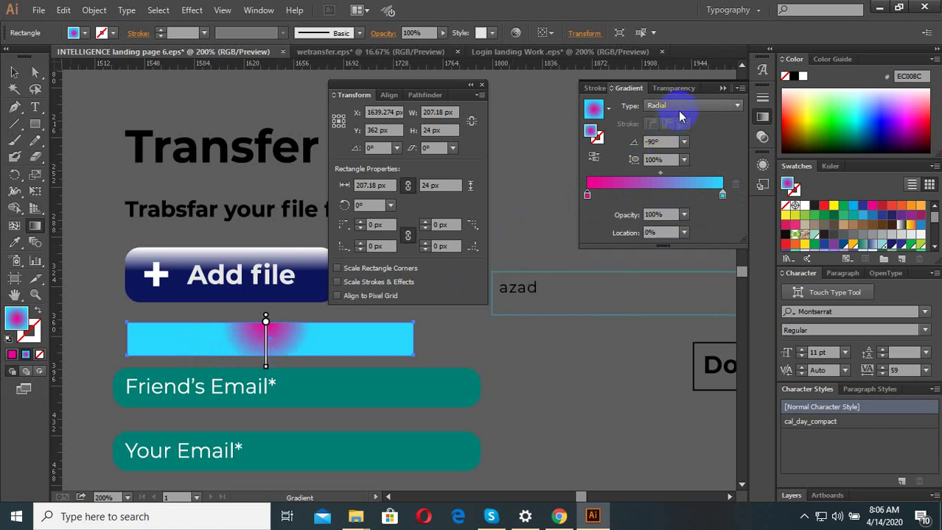
click(679, 109)
click(679, 124)
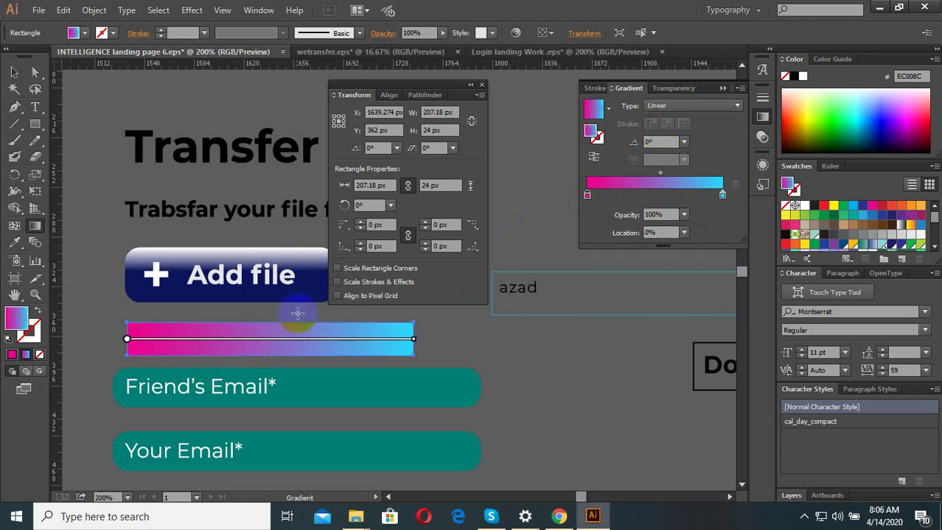
drag(297, 313, 260, 359)
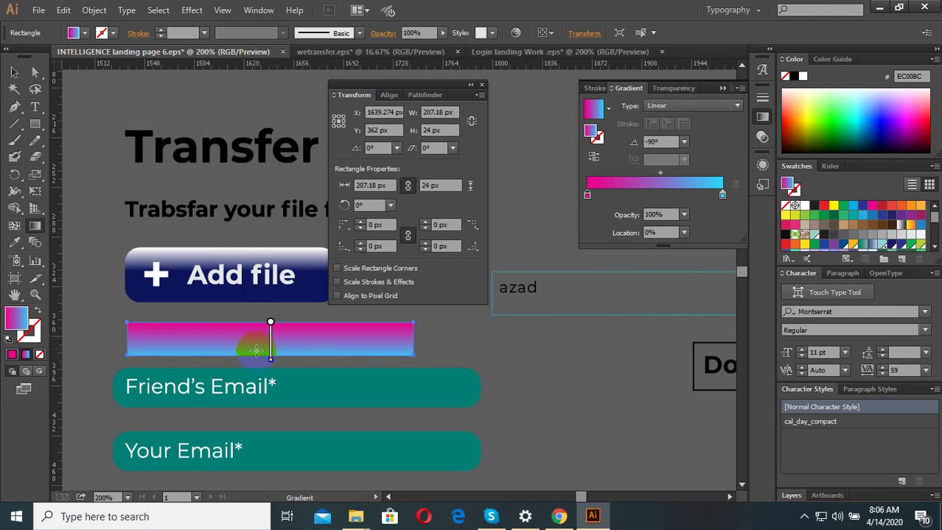
scroll(250, 346, up, 3)
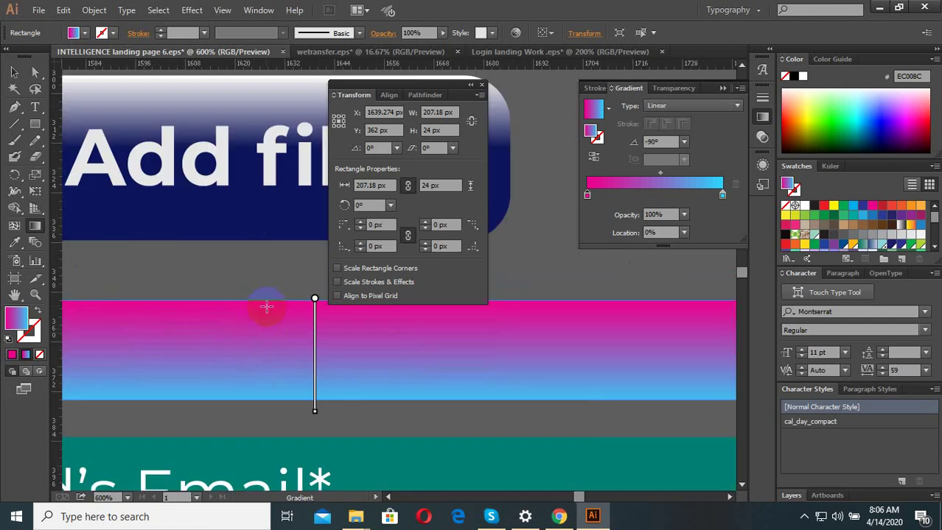
drag(266, 307, 269, 392)
scroll(287, 397, down, 1)
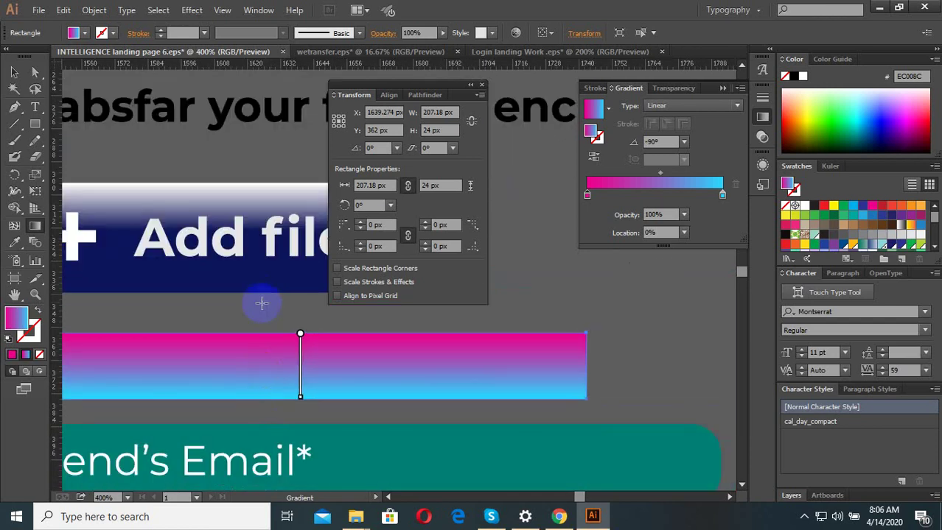
Step: Try white for the gradient's start stop and replace it with the navy 0C155B sampled from the Add file button
double_click(587, 196)
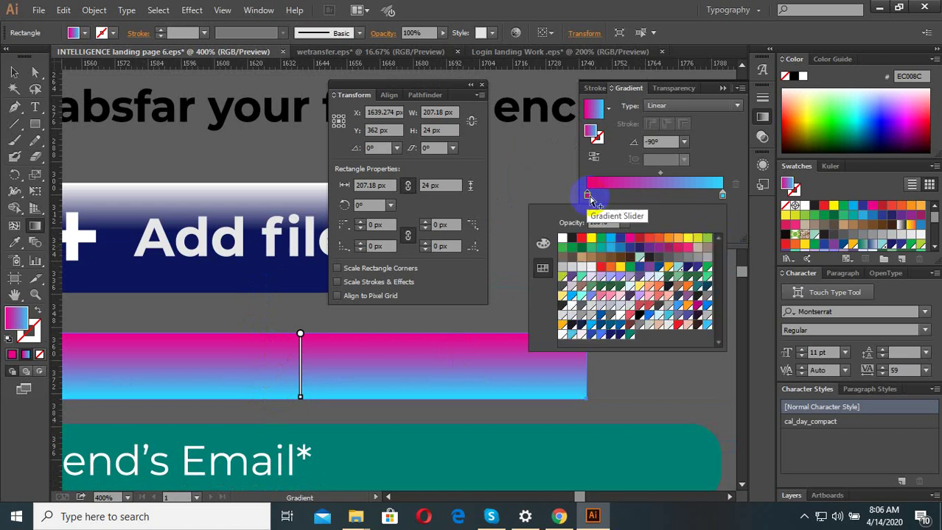
click(591, 238)
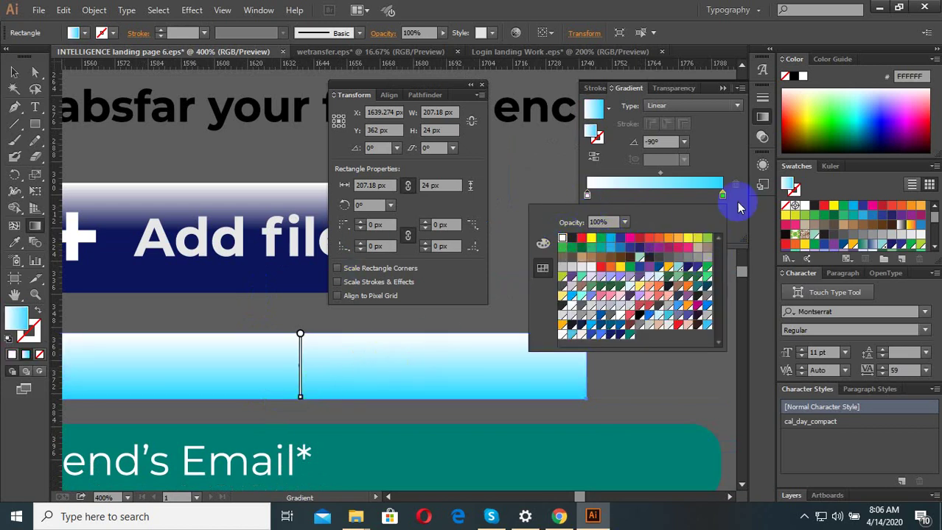
click(722, 195)
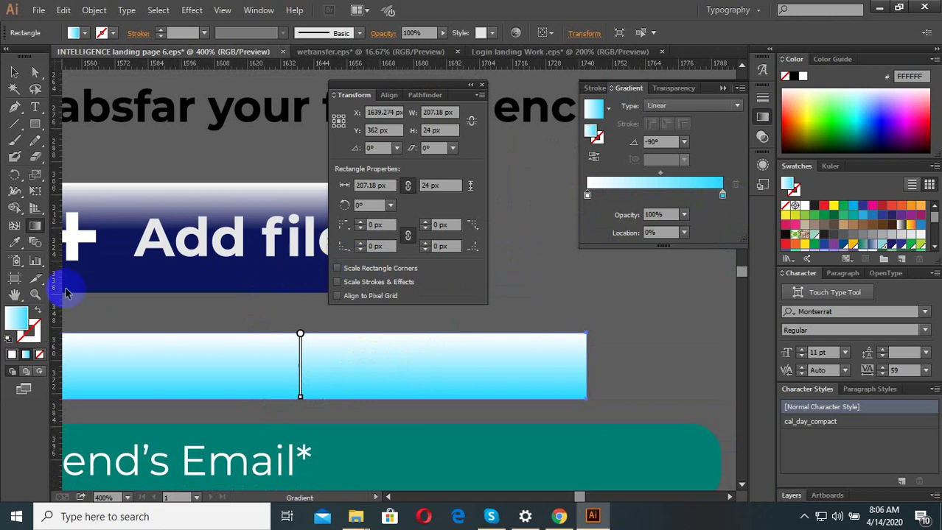
click(14, 242)
click(278, 280)
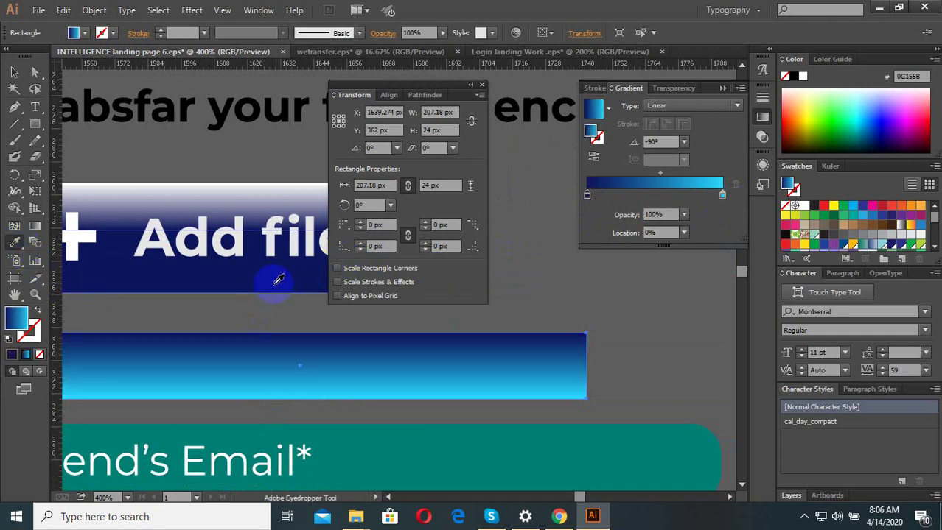
scroll(420, 368, down, 1)
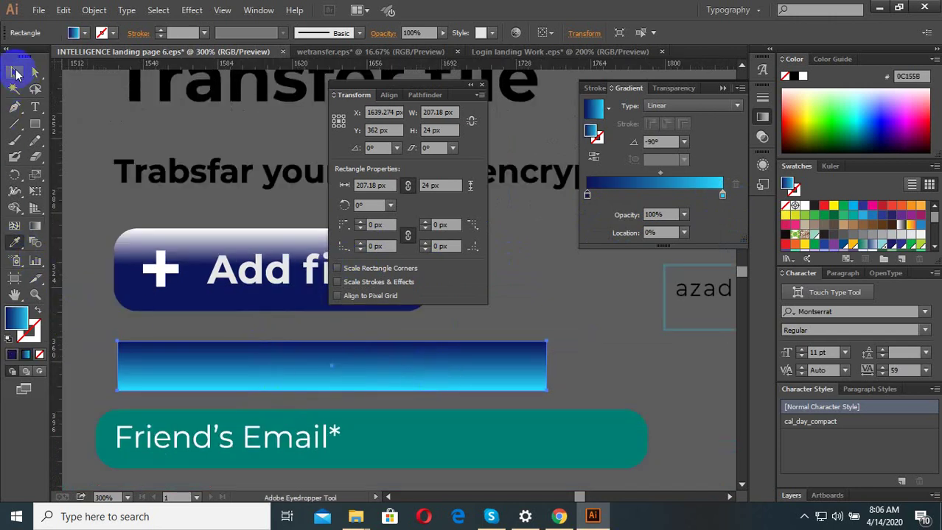
click(15, 72)
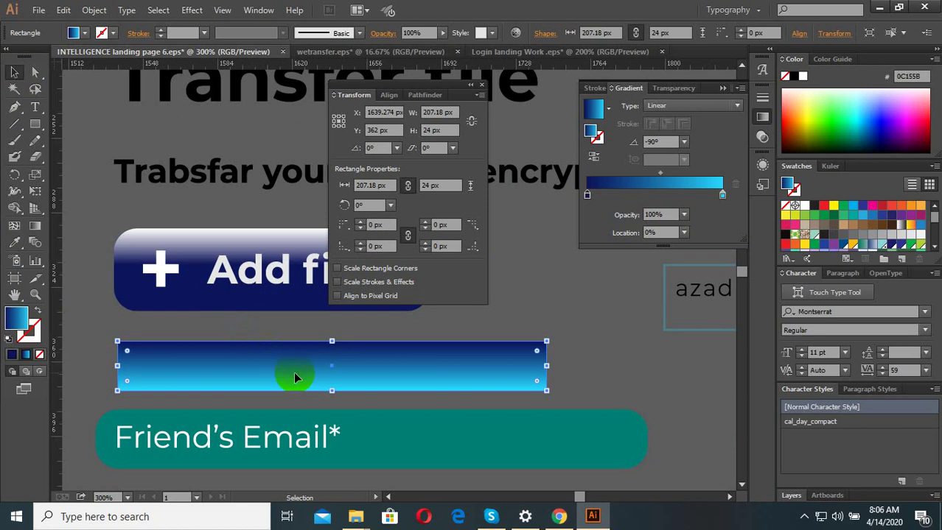
Step: Reverse the rectangle's linear gradient to 90°, with cyan along the upper edge and navy along the lower edge
click(36, 228)
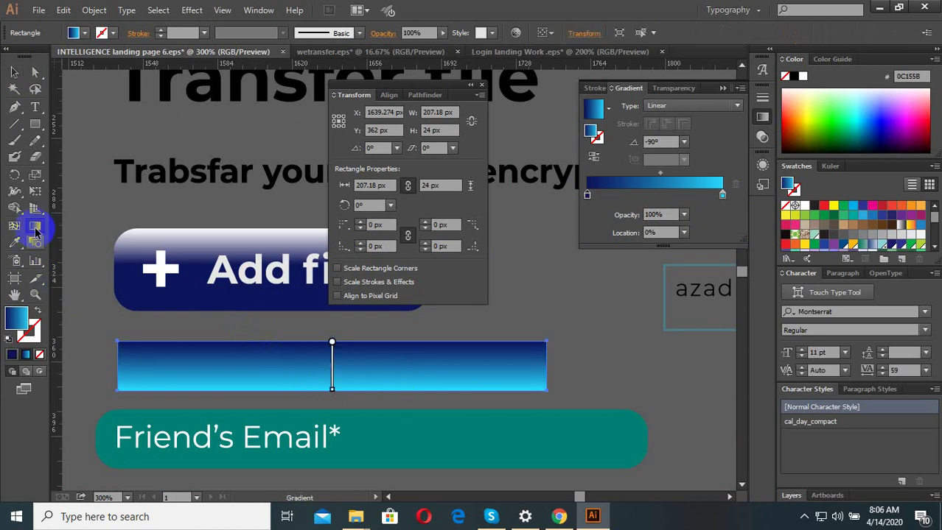
click(300, 388)
drag(303, 383, 313, 338)
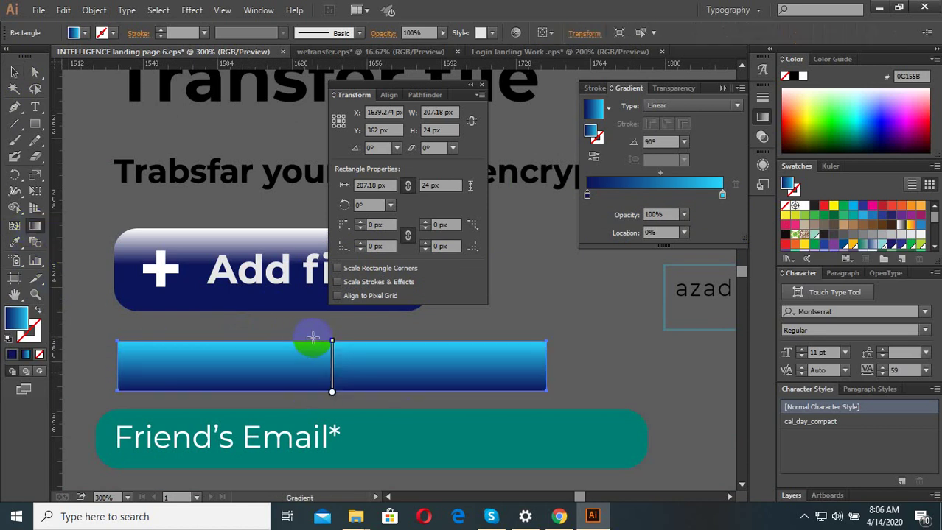
click(14, 71)
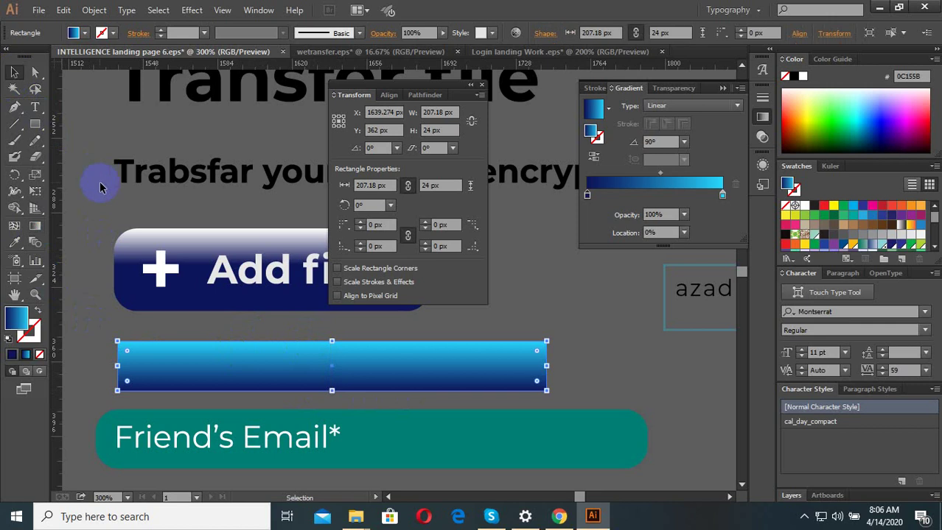
click(353, 365)
Step: Draw a rectangle about 264 × 94 px with the navy-to-cyan gradient over the Message field
scroll(352, 366, down, 3)
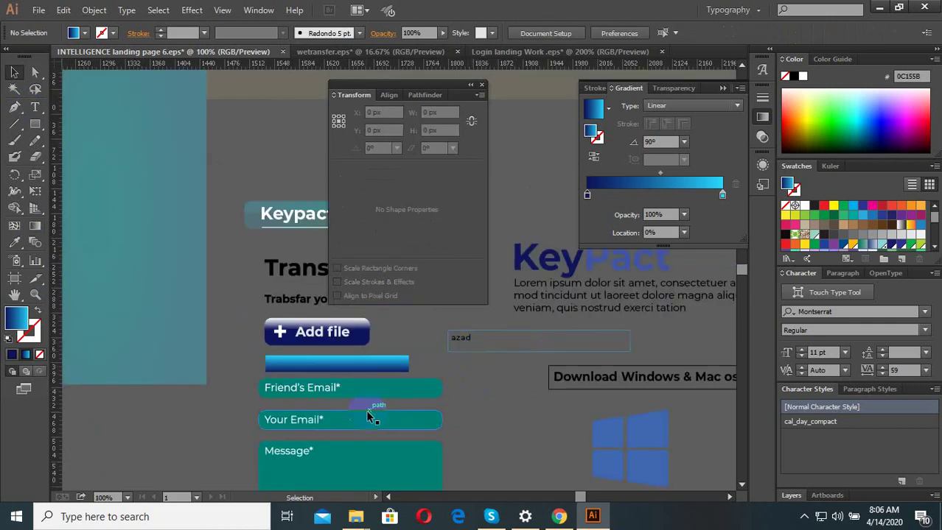
scroll(331, 417, down, 2)
scroll(295, 422, up, 1)
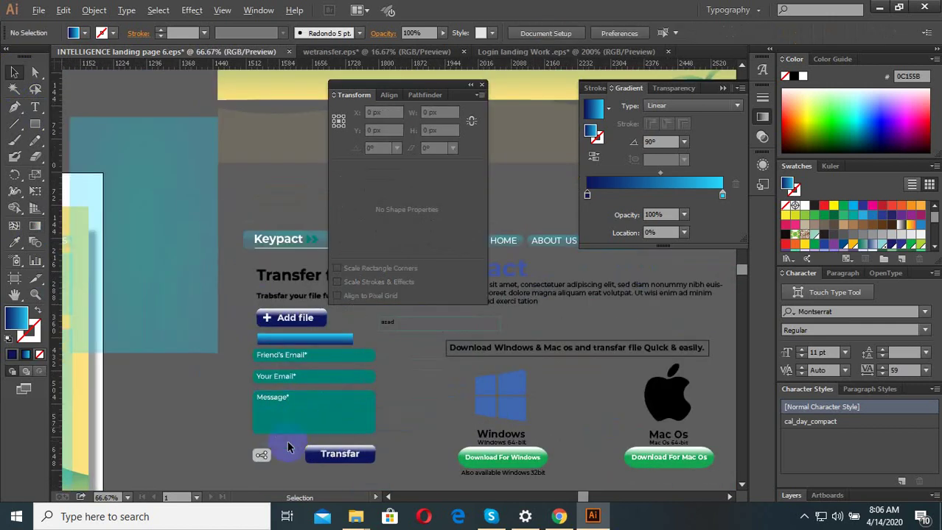
scroll(287, 448, up, 2)
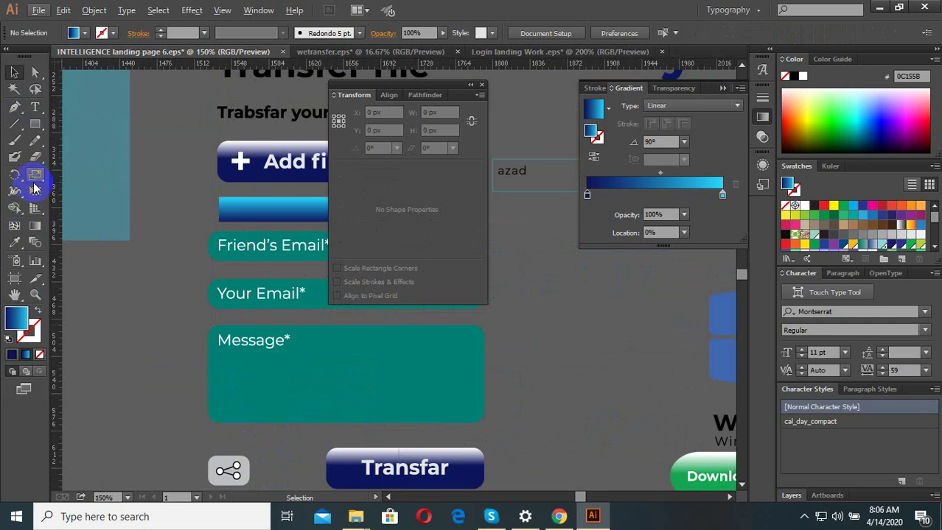
drag(35, 123, 60, 124)
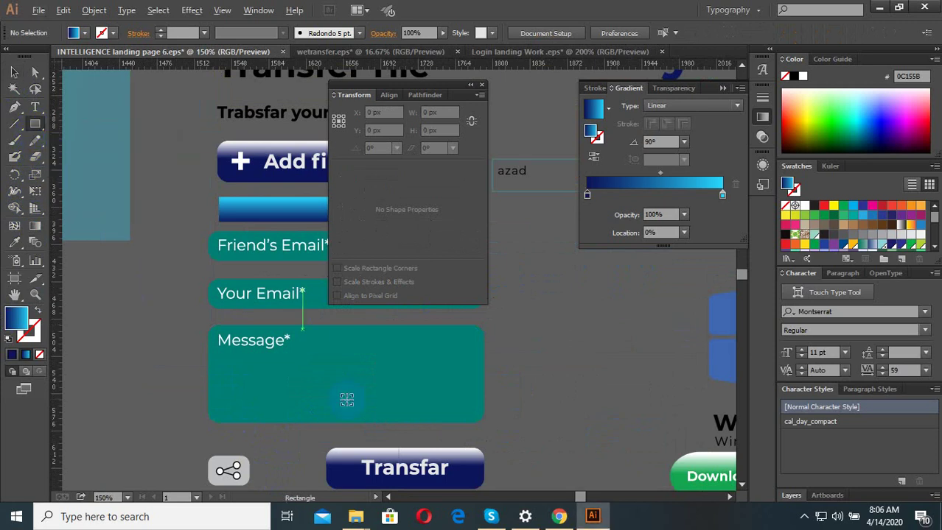
scroll(347, 399, up, 2)
scroll(192, 330, down, 2)
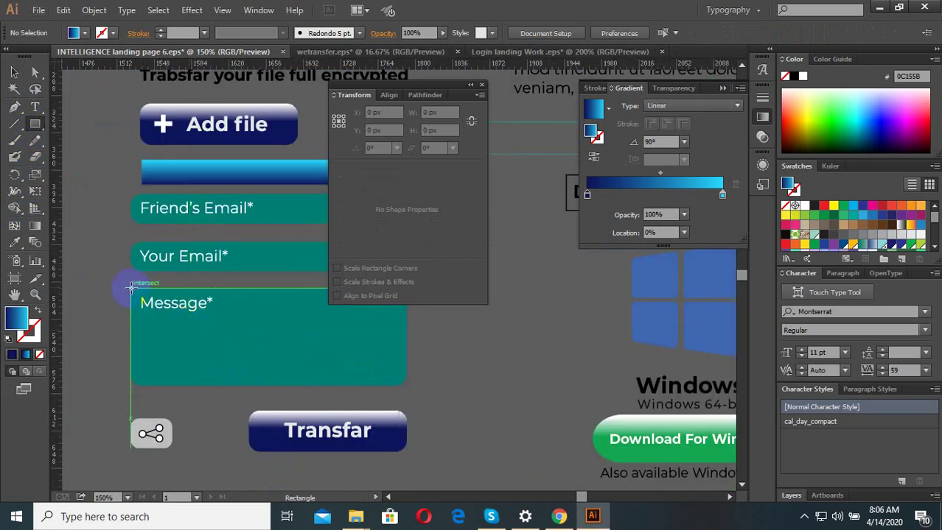
drag(131, 287, 407, 384)
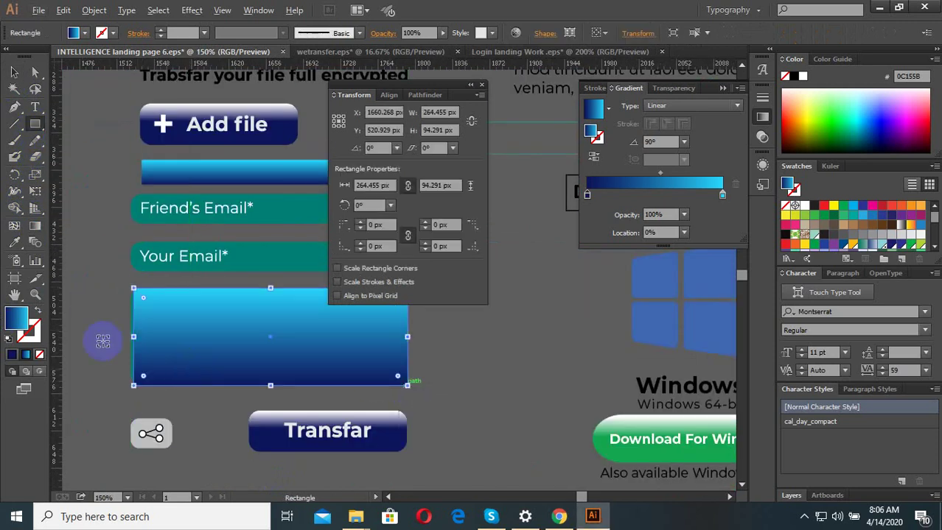
Step: Round all corners of the new gradient rectangle to about 26 px
scroll(103, 341, up, 3)
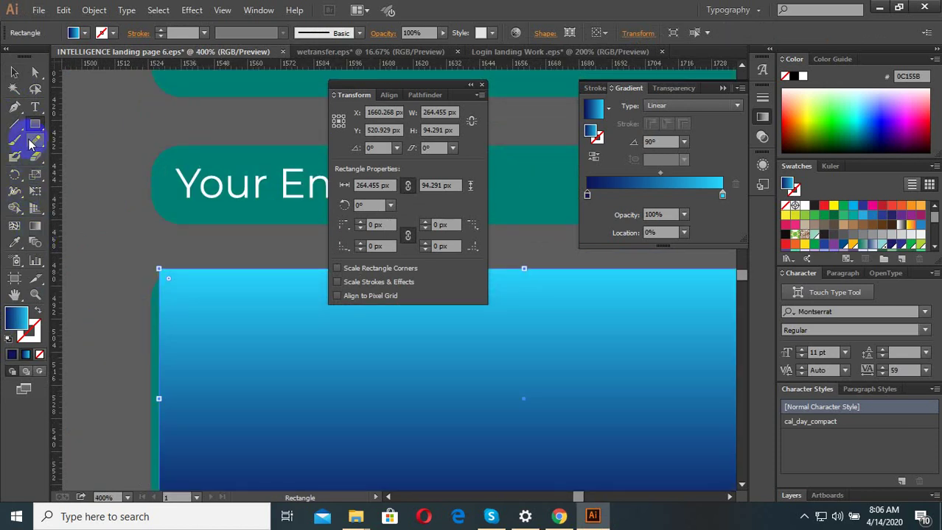
drag(178, 311, 224, 352)
scroll(222, 375, down, 3)
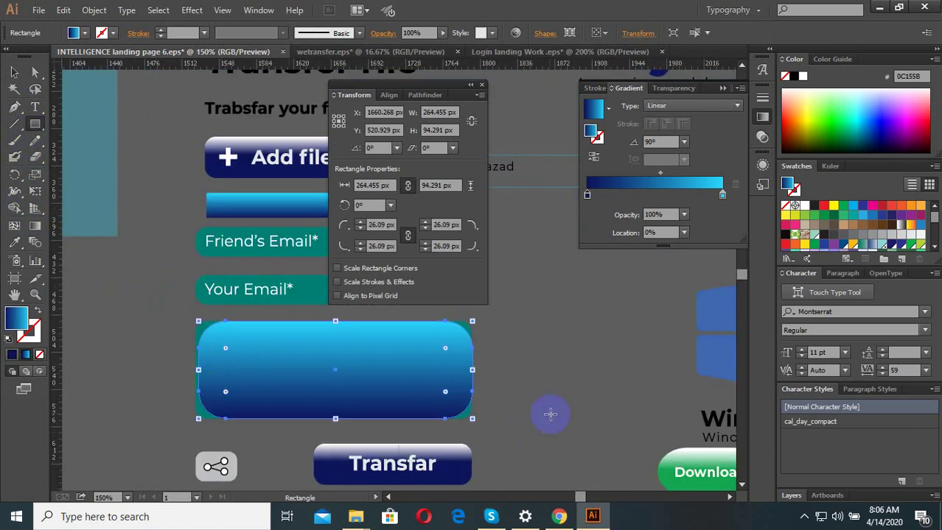
Step: Move the rounded gradient rectangle off the Message field to just below the Transfar button
click(12, 72)
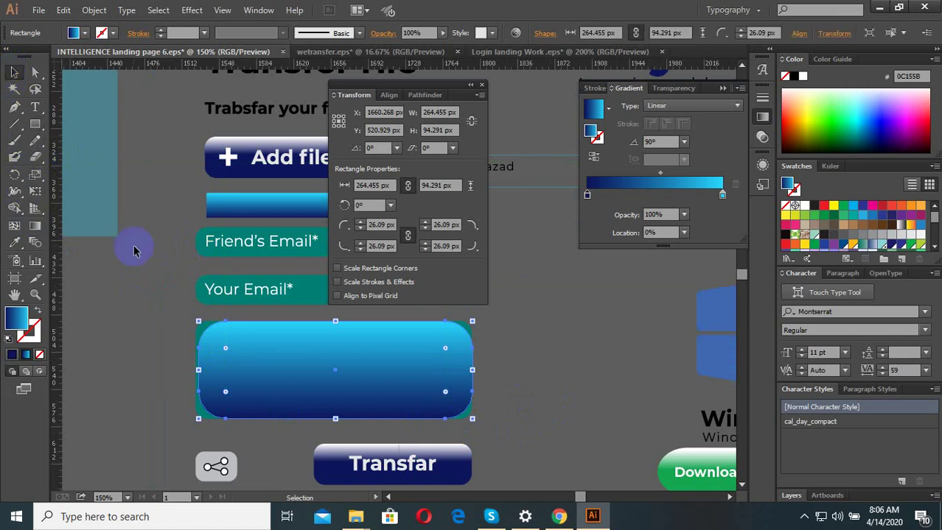
click(326, 344)
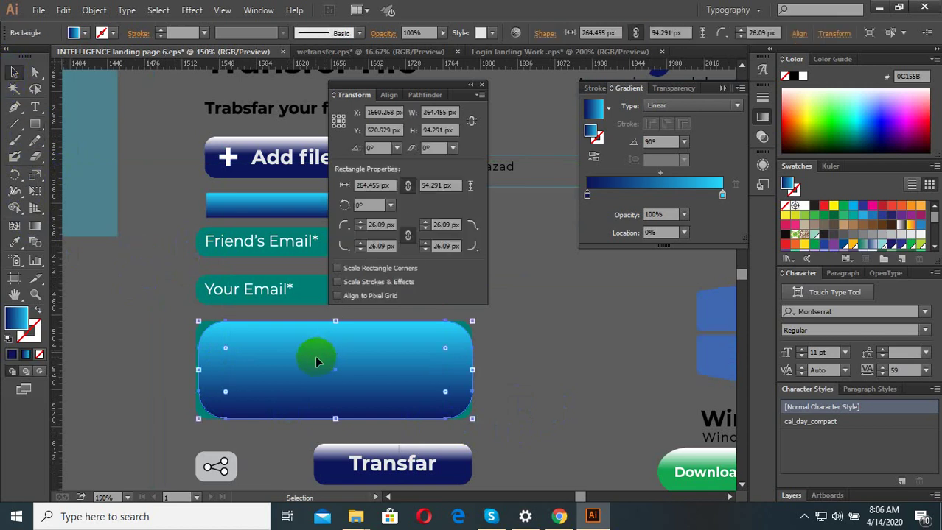
scroll(310, 366, down, 2)
drag(308, 367, 294, 451)
scroll(330, 448, up, 2)
scroll(164, 375, down, 3)
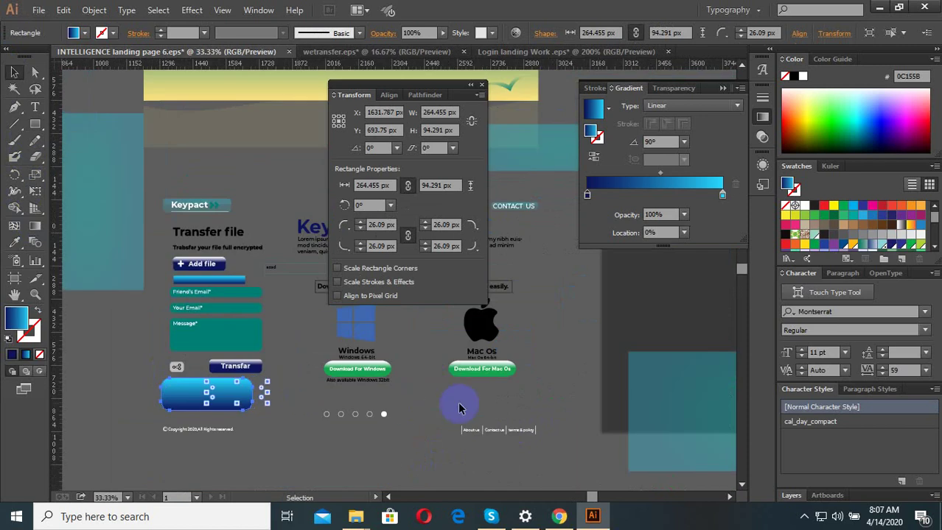
Step: Examine the footer links and the row of slider circles below the download buttons, selecting the circle group
scroll(505, 438, up, 2)
scroll(362, 420, up, 2)
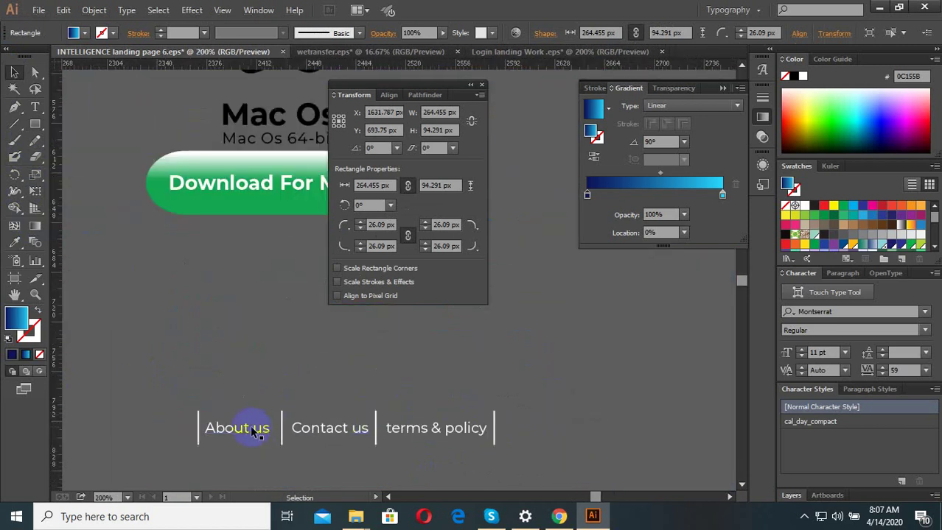
scroll(295, 431, down, 2)
scroll(324, 438, up, 2)
scroll(383, 441, down, 2)
scroll(193, 413, up, 1)
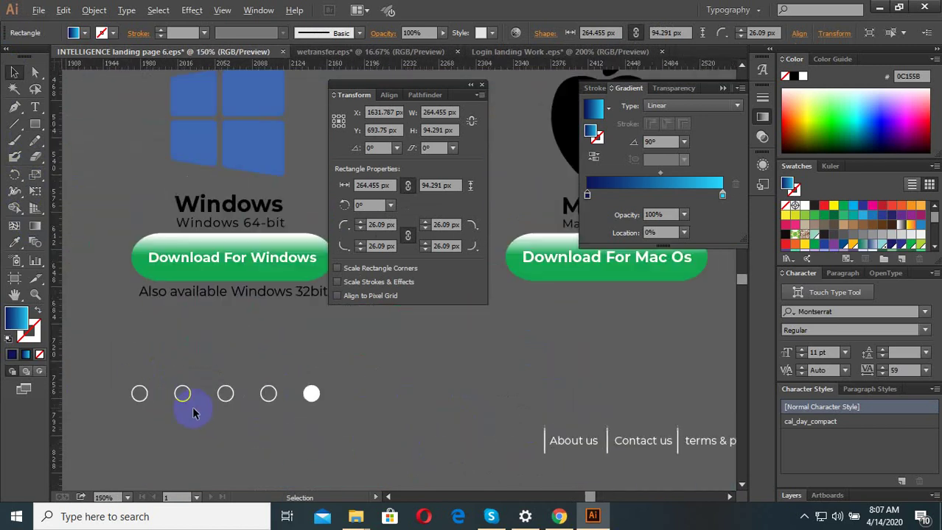
scroll(309, 396, up, 2)
click(323, 391)
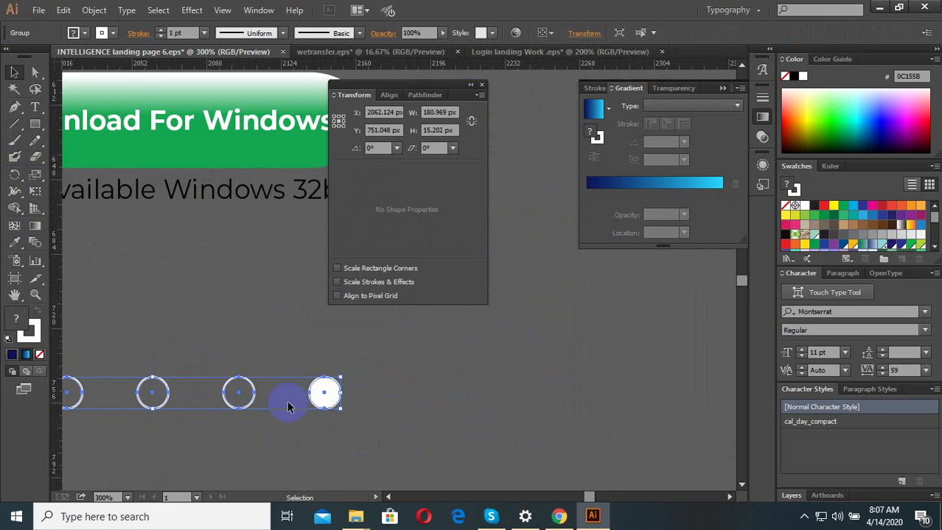
scroll(322, 401, up, 2)
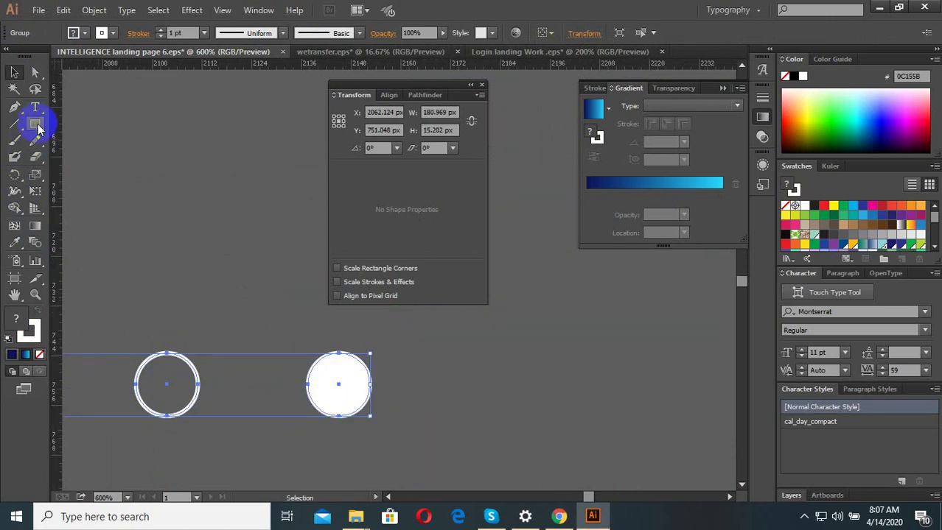
Step: Draw a circle about 14 px in diameter with the navy-to-cyan gradient and white outline above the slider circles, leaving it unselected
drag(35, 124, 84, 155)
drag(137, 246, 168, 275)
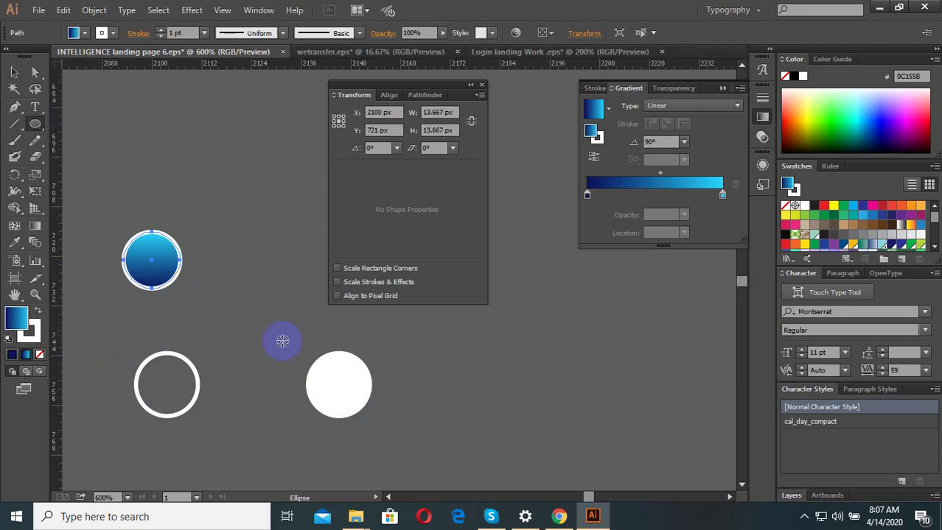
scroll(316, 358, down, 2)
click(13, 72)
click(309, 304)
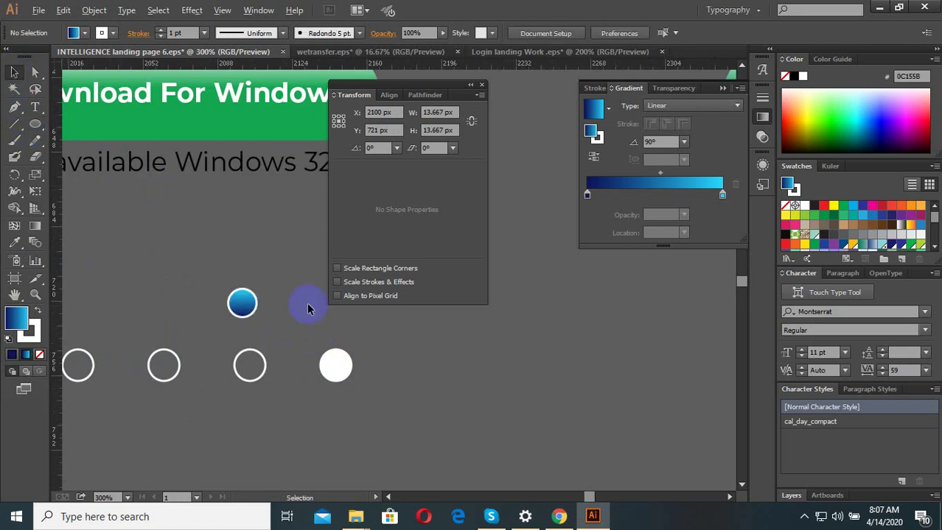
Step: Reset the Typography workspace to its default panel layout
scroll(432, 359, down, 6)
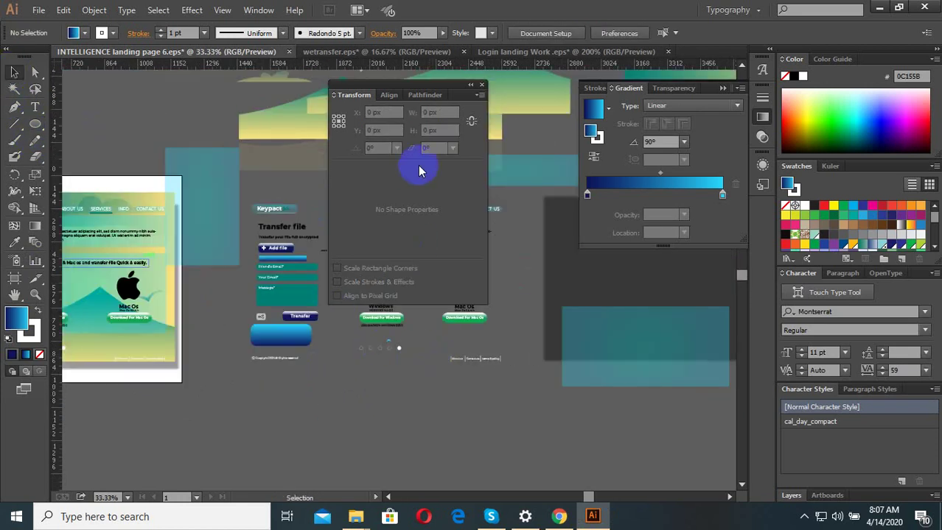
click(729, 9)
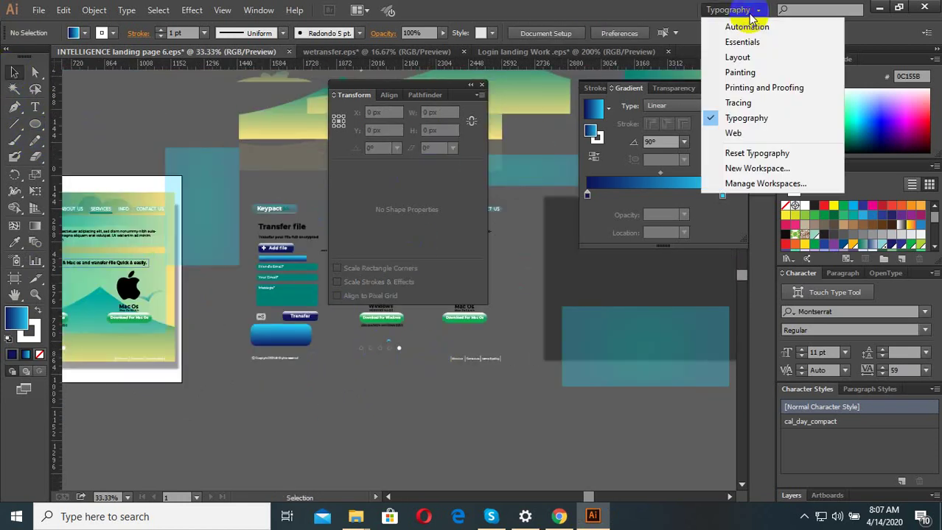
click(755, 153)
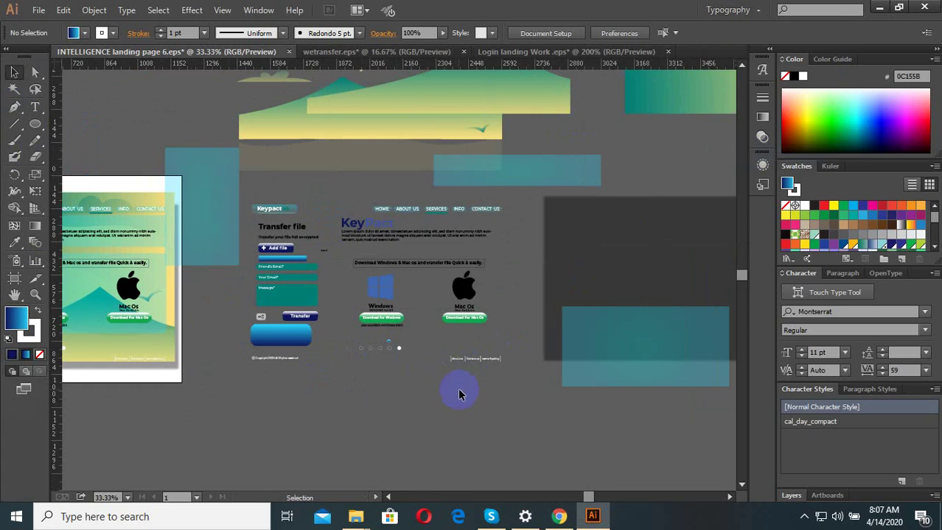
Step: Examine the separated background shapes and the Keypact page elements beside the finished artboard
scroll(458, 391, down, 2)
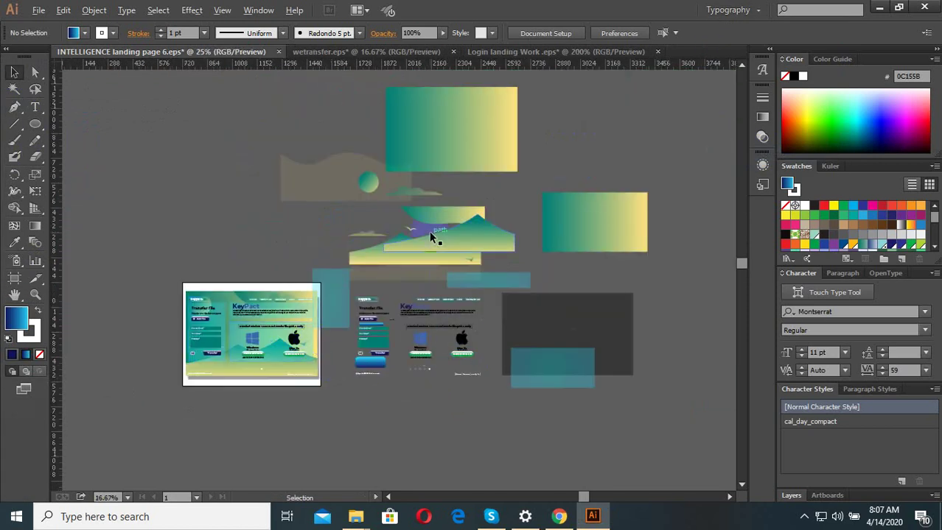
scroll(436, 237, up, 1)
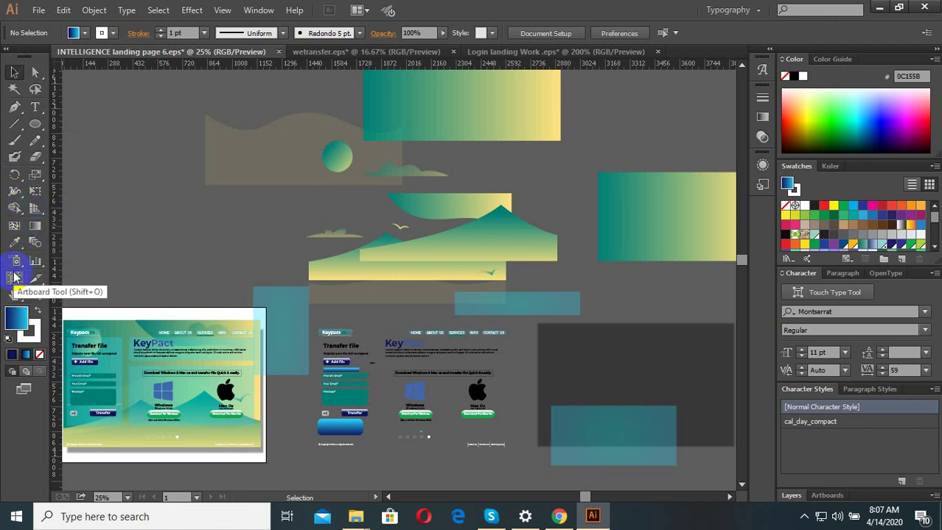
key(ctrl+equal)
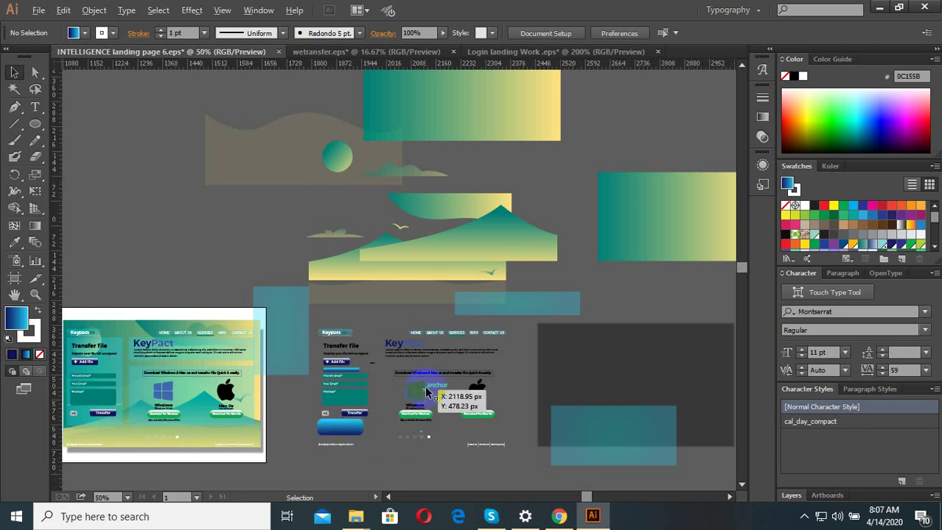
scroll(424, 441, up, 2)
scroll(400, 381, down, 4)
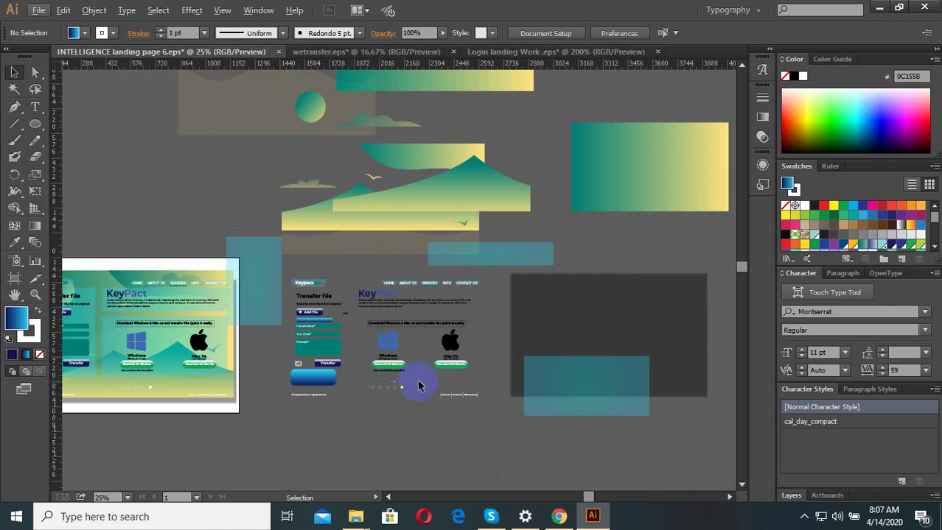
scroll(361, 354, up, 3)
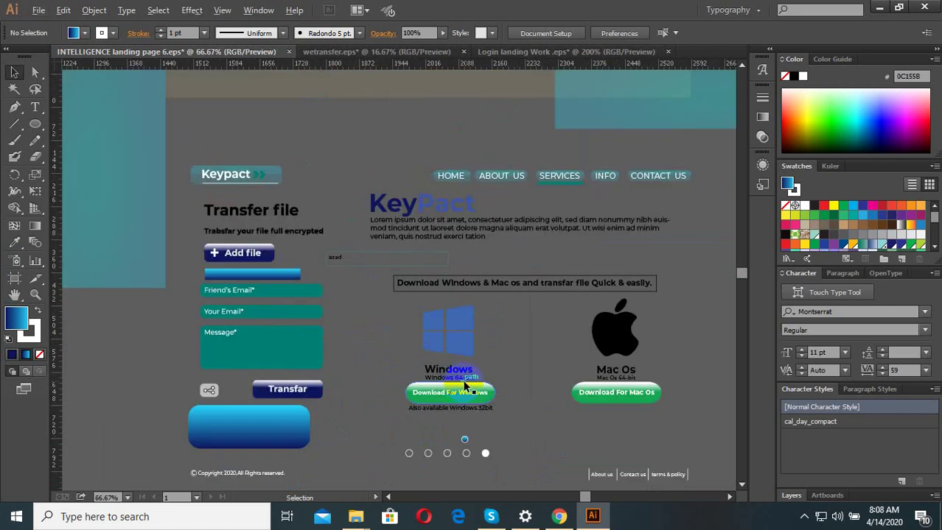
scroll(465, 385, up, 1)
scroll(339, 333, down, 2)
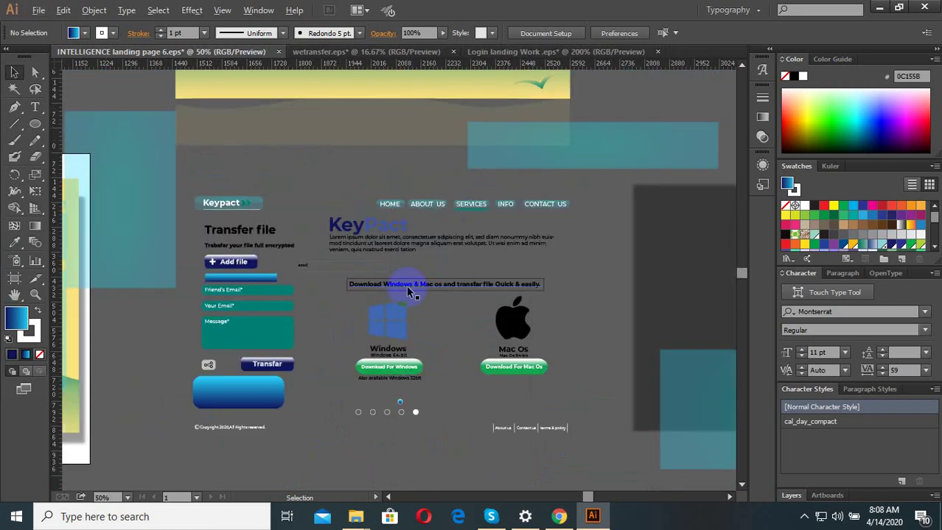
Step: Trace the black Apple logo's left side with the Pen tool, from the top notch to a corner point at the lower left
scroll(525, 315, up, 4)
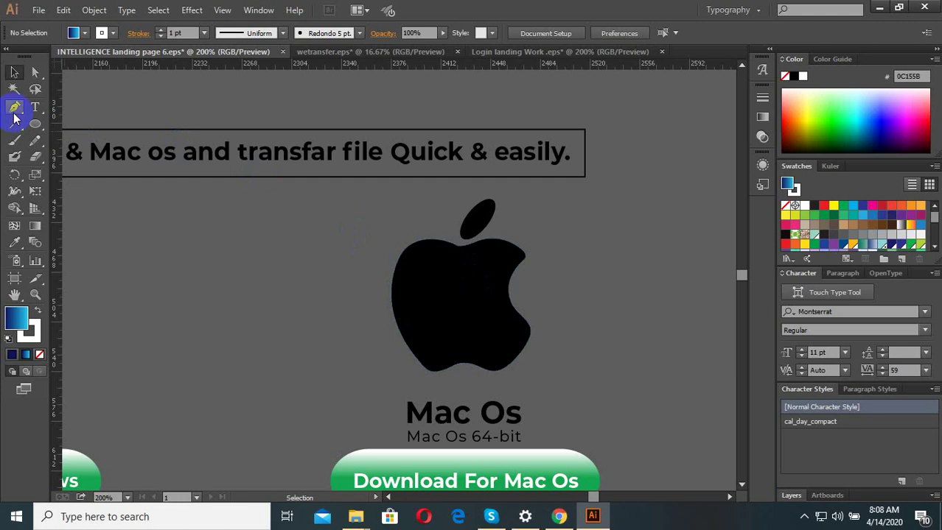
drag(14, 108, 66, 112)
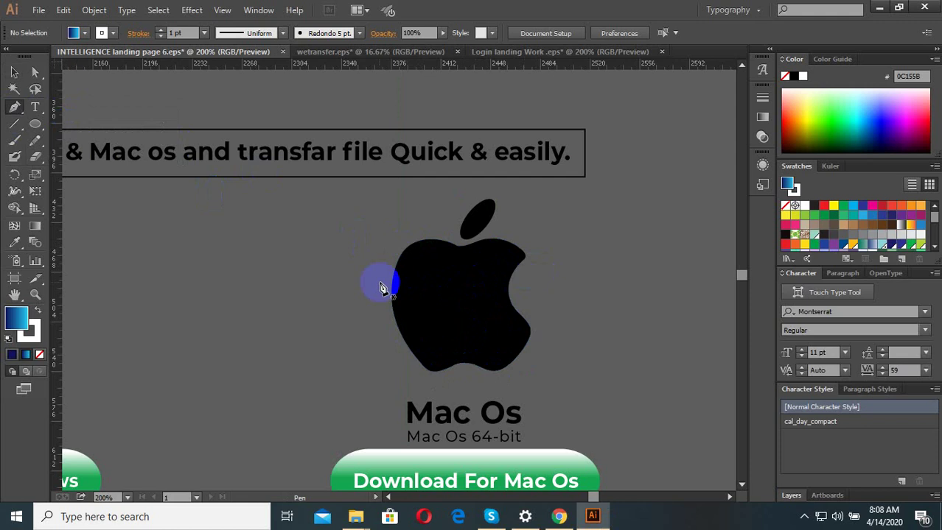
scroll(461, 284, up, 2)
click(457, 214)
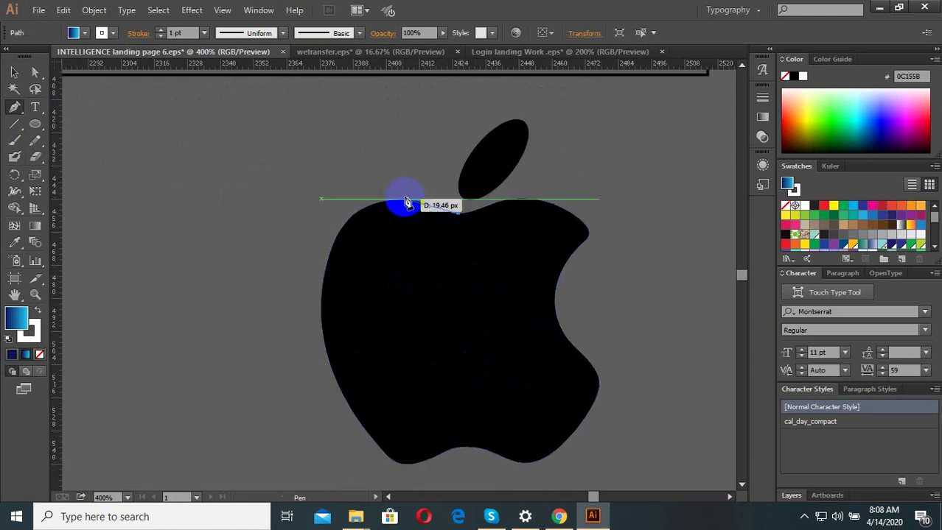
drag(326, 268, 308, 384)
drag(327, 267, 452, 378)
key(ctrl+minus)
drag(431, 210, 468, 291)
key(ctrl+minus)
key(ctrl+plus)
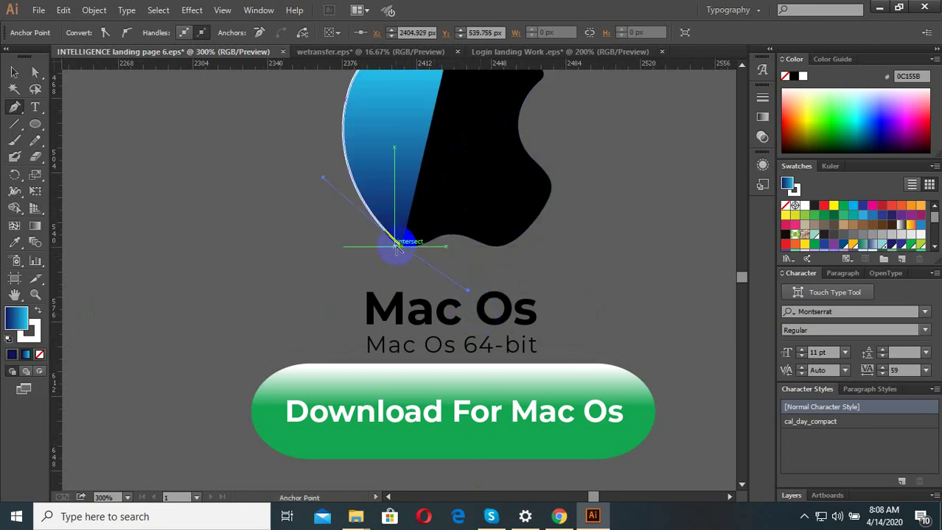
click(406, 250)
Step: Continue the Pen path along the apple's bottom curve, placing corner points at the central notch and the lower-right lobe
scroll(475, 244, up, 2)
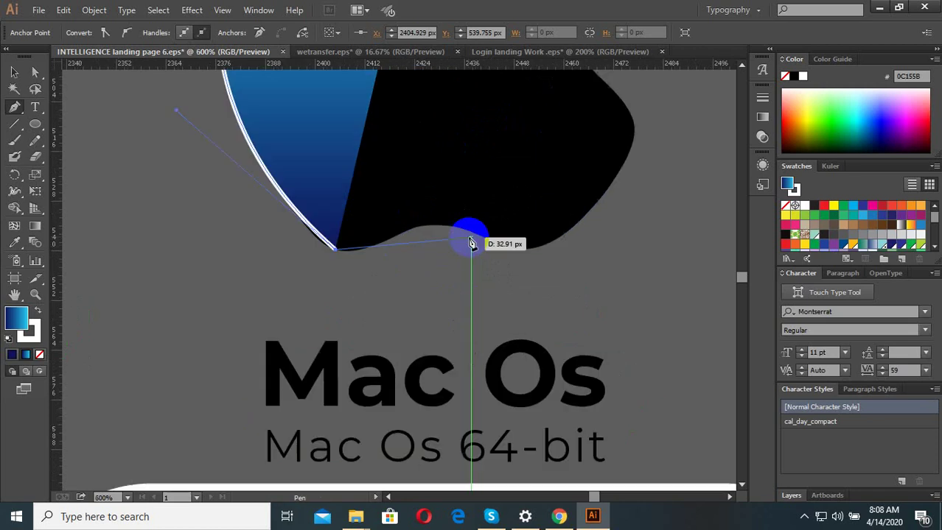
drag(424, 230, 501, 189)
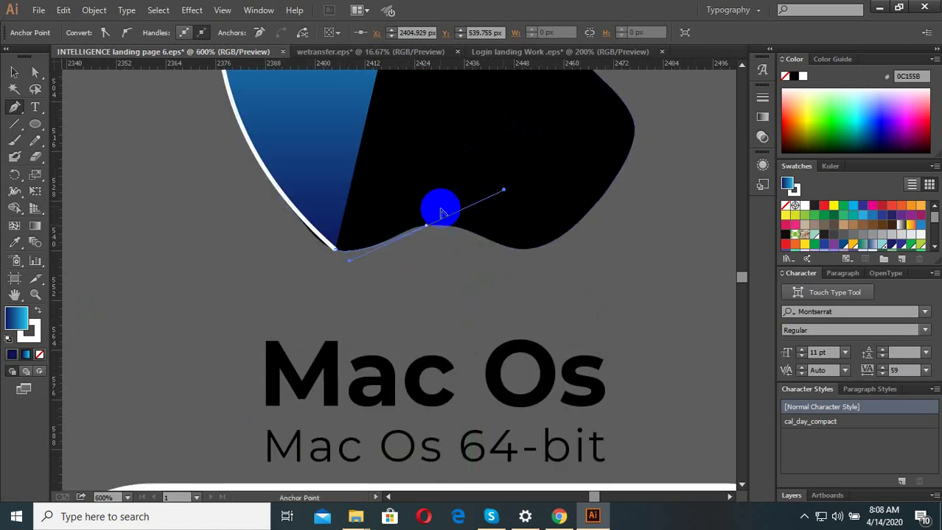
click(426, 225)
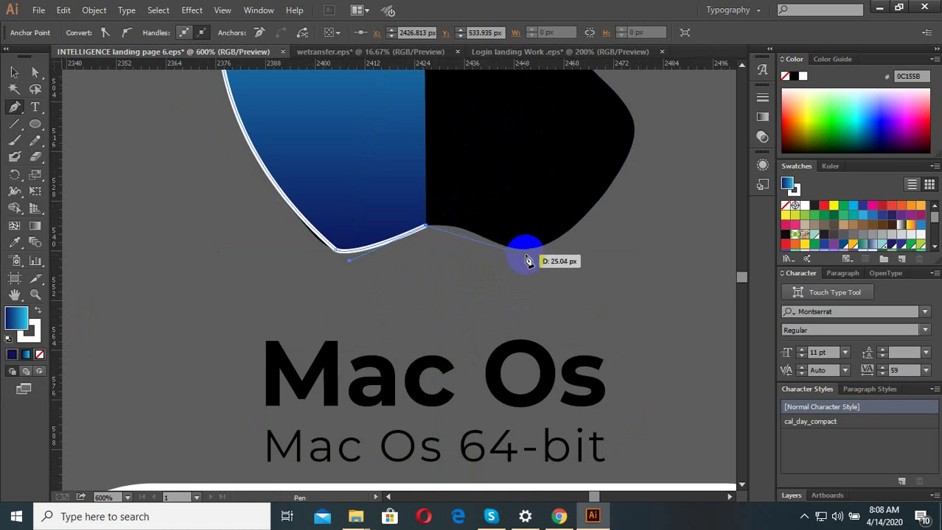
drag(508, 248, 561, 281)
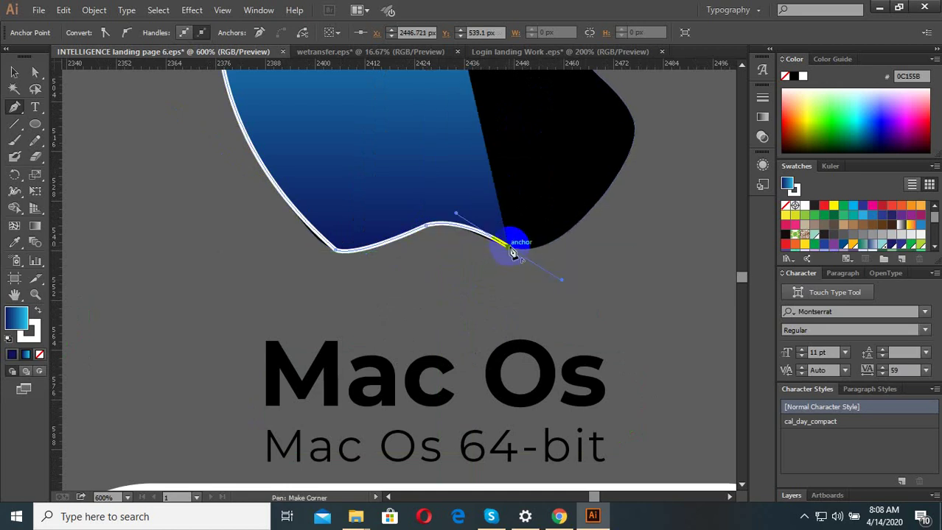
click(512, 253)
Step: Continue the Pen path around the apple's lower-right lobe to a corner point at the lower end of the bite
key(ctrl+minus)
scroll(590, 221, up, 2)
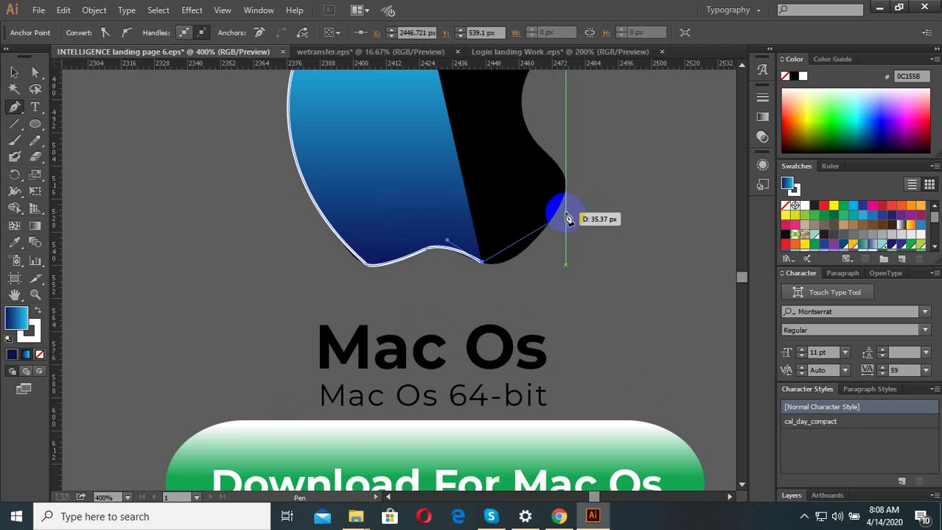
drag(565, 202, 616, 123)
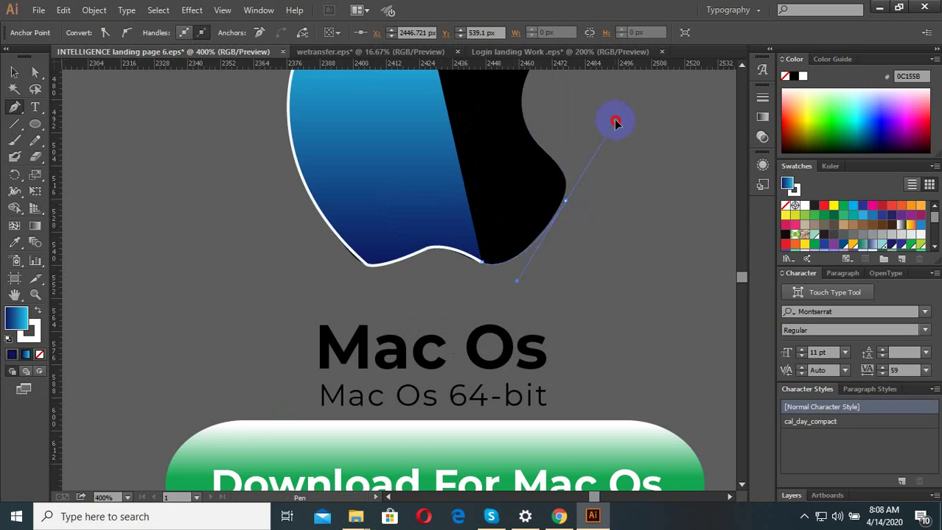
key(ctrl+plus)
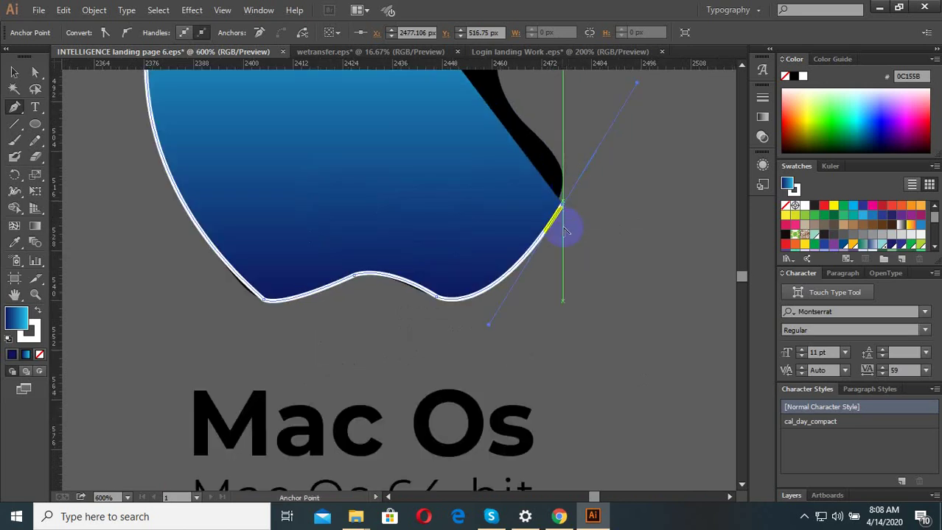
key(ctrl+minus)
key(ctrl+plus)
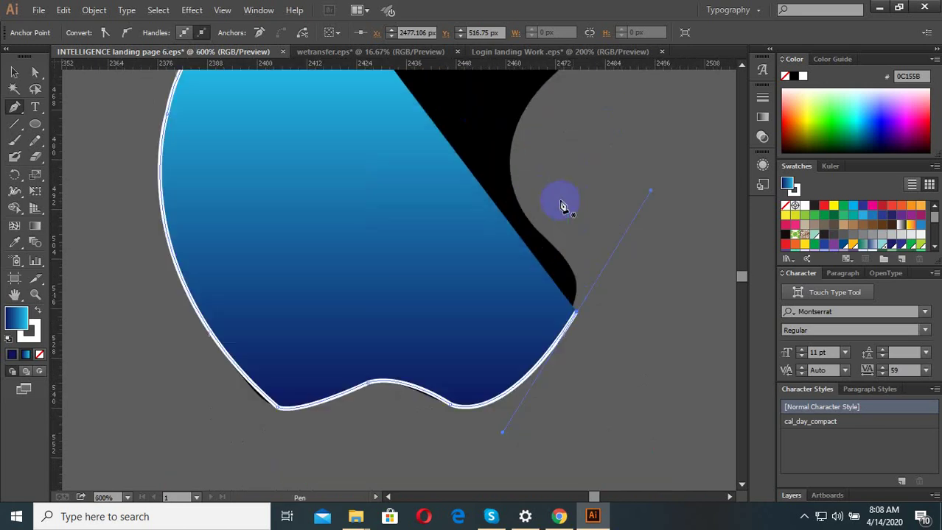
click(577, 319)
drag(523, 210, 446, 153)
click(523, 214)
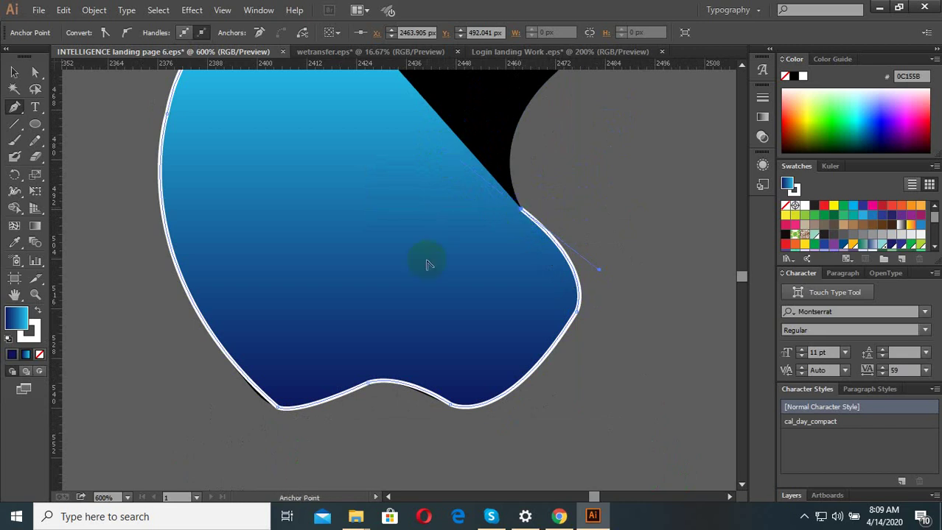
Step: Trace the bite's inward curve with the Pen tool up to a corner point at the apple's upper-right tip
scroll(426, 265, down, 2)
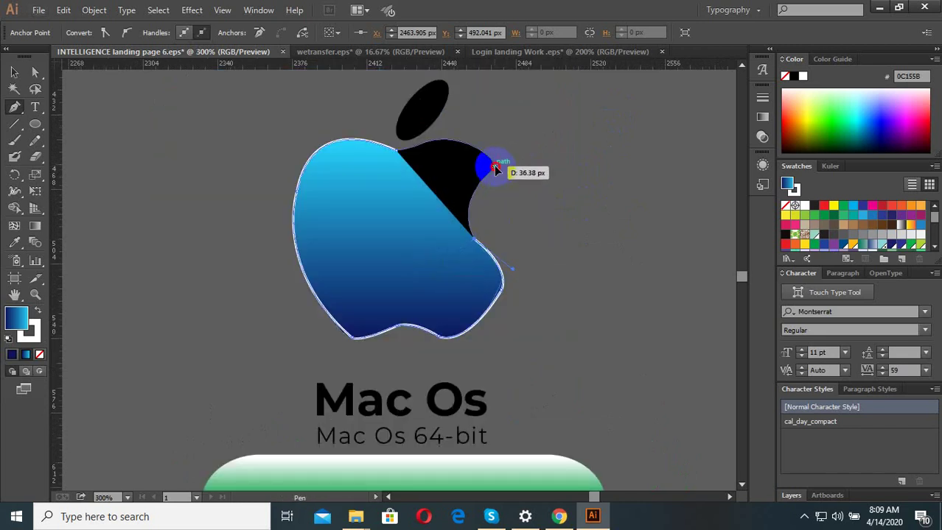
drag(496, 170, 537, 137)
scroll(467, 149, up, 2)
click(529, 195)
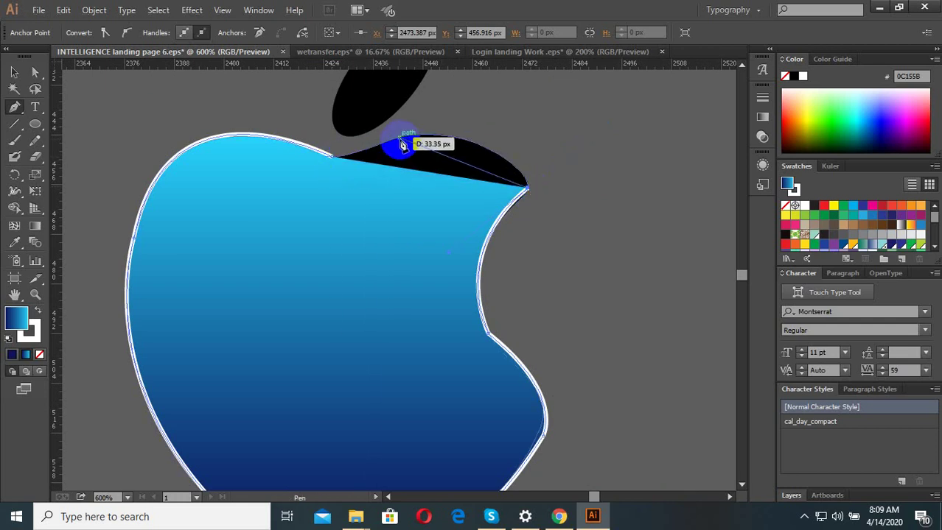
Step: Trace the apple's upper-right lobe, swap to a white fill with gradient stroke, and close the path at the top notch
drag(398, 138, 303, 160)
scroll(303, 160, up, 1)
drag(375, 131, 389, 151)
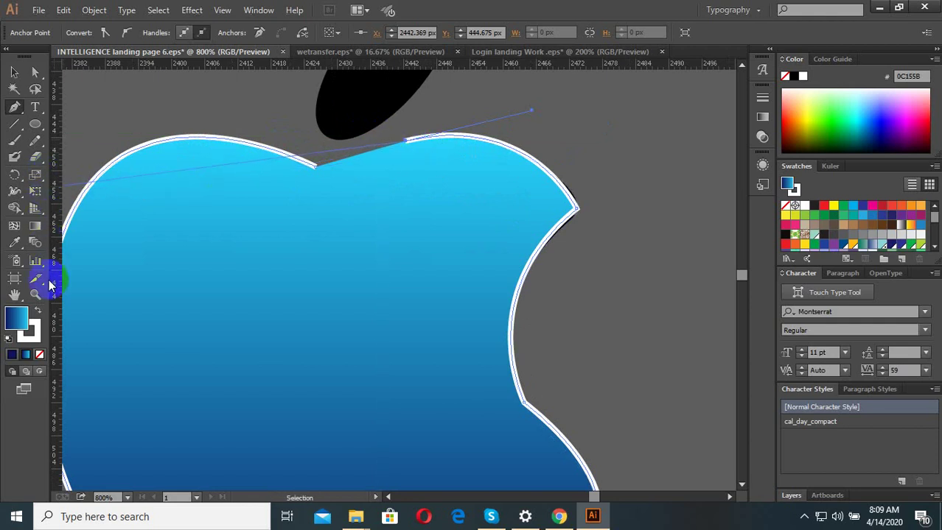
click(37, 312)
mouse_move(317, 171)
mouse_down()
mouse_move(415, 147)
mouse_move(301, 169)
mouse_up()
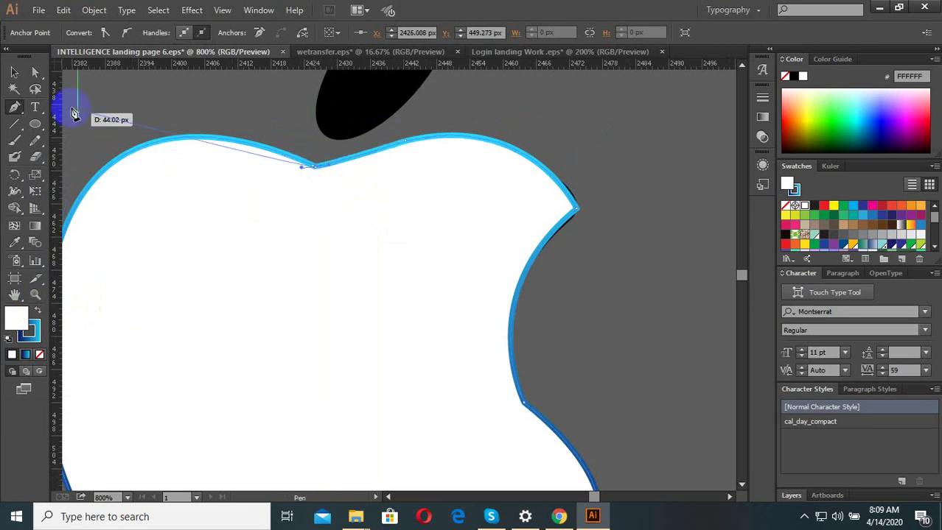
click(14, 72)
click(306, 144)
key(ctrl+minus)
key(ctrl+minus)
key(ctrl+minus)
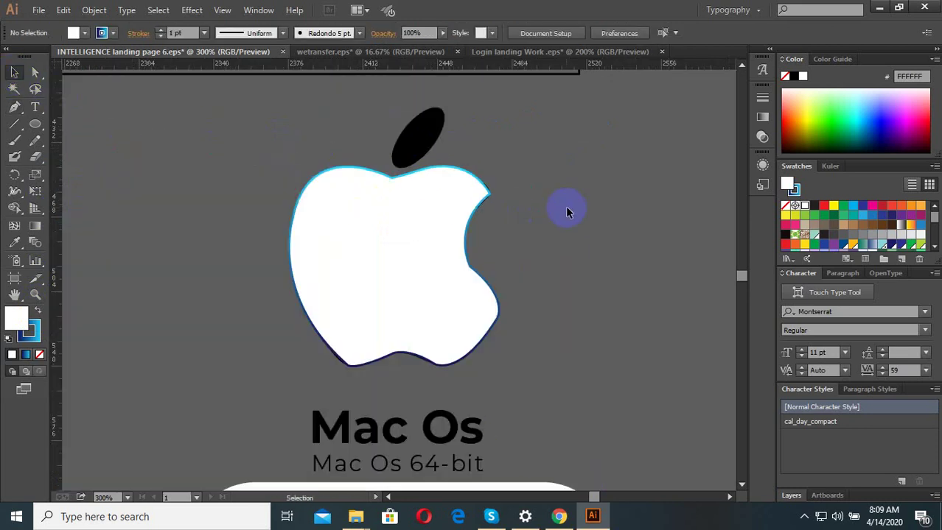
Step: Smooth the traced apple's outline around the bite, bottom and left side with the Smooth tool, leaving it unselected
click(466, 254)
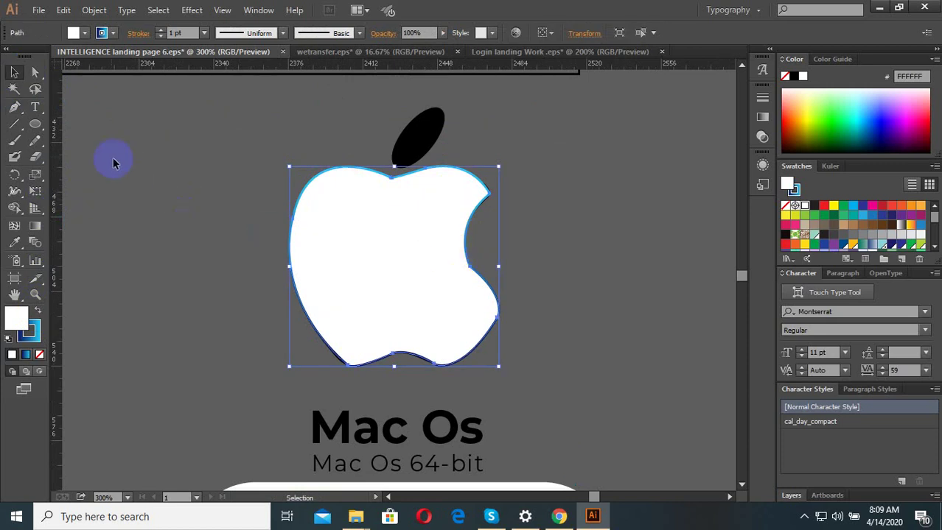
click(40, 140)
click(94, 157)
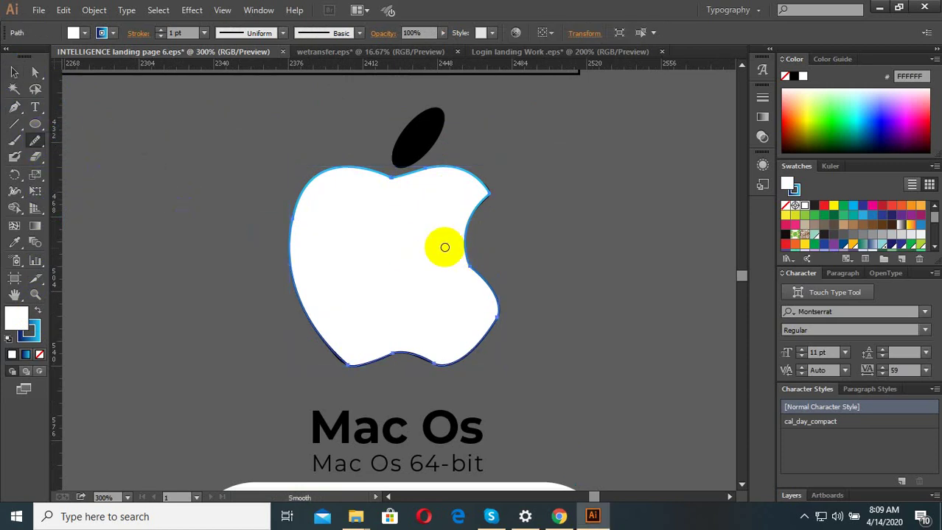
mouse_move(444, 248)
mouse_down()
mouse_move(479, 200)
mouse_move(494, 198)
mouse_move(479, 268)
mouse_move(446, 236)
mouse_move(422, 189)
mouse_move(374, 178)
mouse_move(417, 177)
mouse_up()
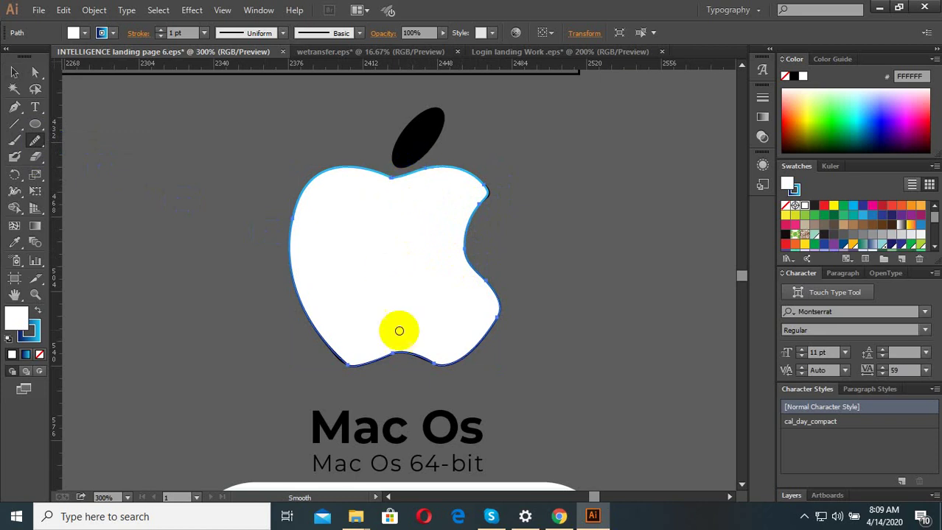
mouse_move(397, 330)
mouse_down()
mouse_move(353, 360)
mouse_move(371, 368)
mouse_move(347, 367)
mouse_move(334, 350)
mouse_move(451, 364)
mouse_move(441, 365)
mouse_move(505, 304)
mouse_move(492, 328)
mouse_move(487, 295)
mouse_up()
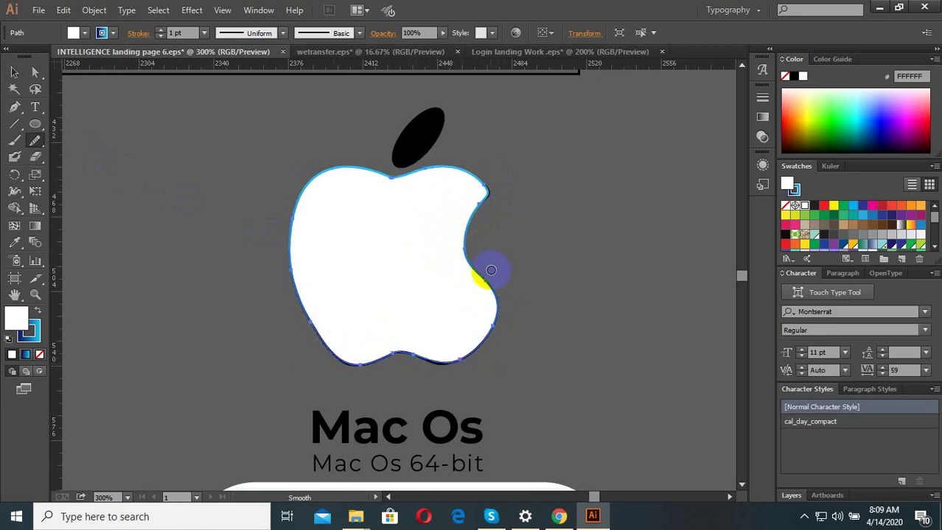
mouse_move(294, 270)
mouse_down()
mouse_move(296, 291)
mouse_move(310, 190)
mouse_move(369, 155)
mouse_move(423, 161)
mouse_up()
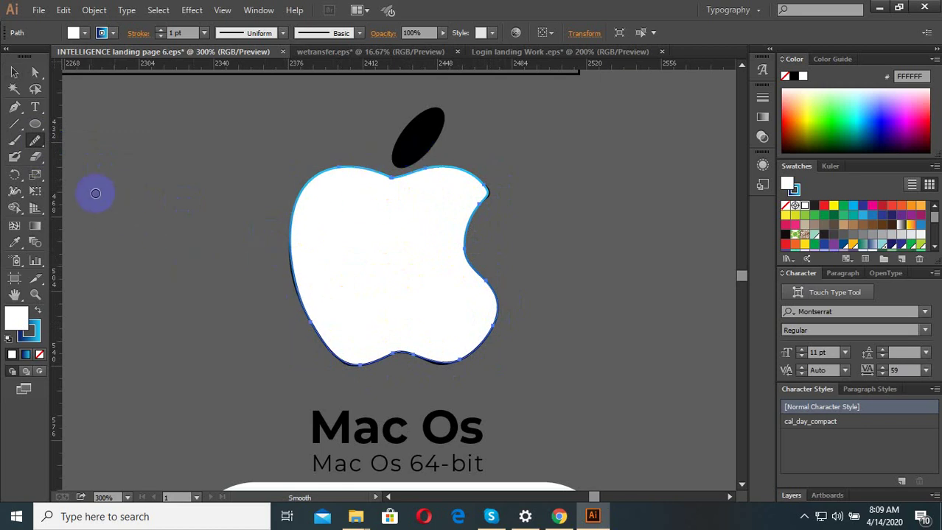
click(14, 71)
click(436, 315)
scroll(479, 317, down, 3)
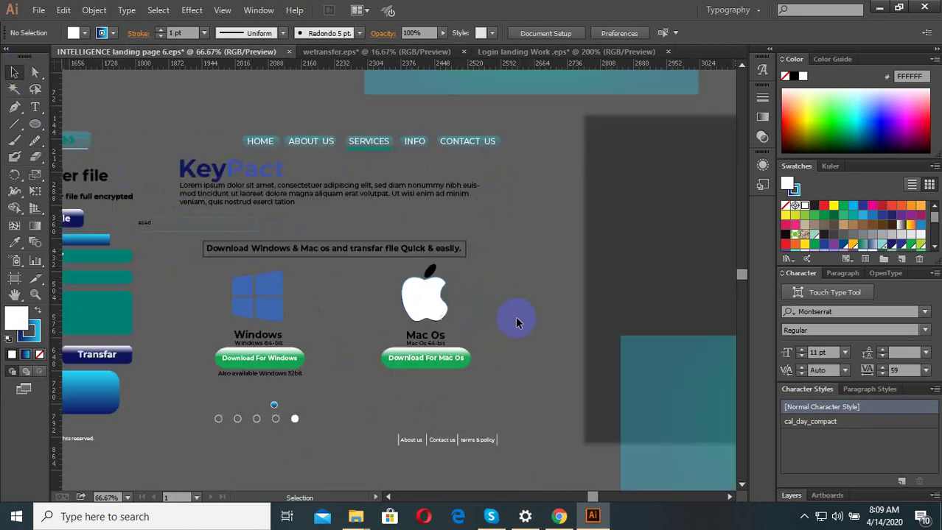
Step: Examine the finished landing page and the separate design elements laid out beside its artboard
scroll(516, 322, down, 2)
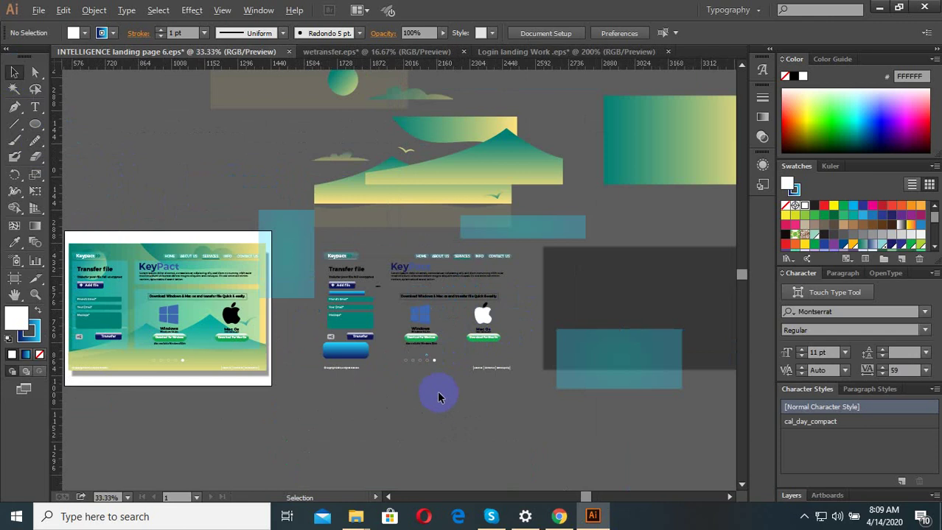
scroll(439, 394, up, 1)
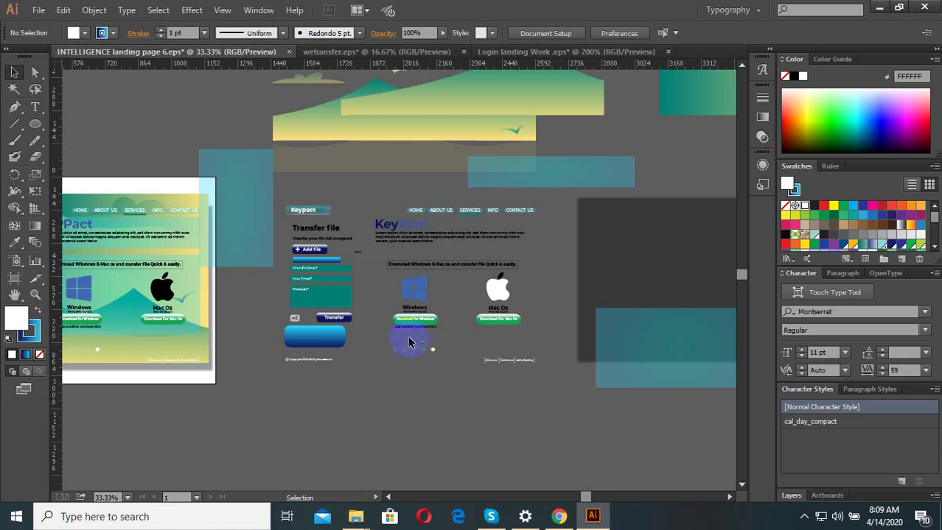
key(ctrl+plus)
key(ctrl+plus)
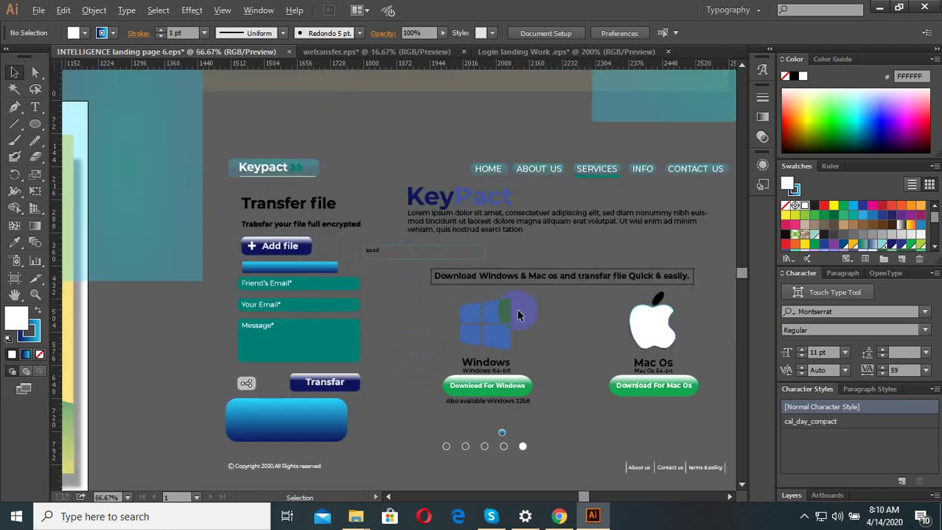
scroll(369, 356, down, 2)
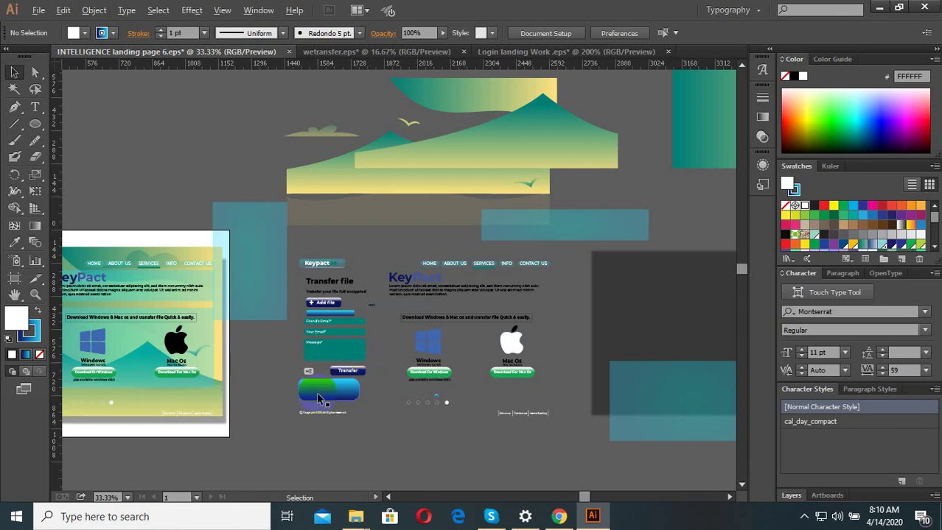
scroll(372, 362, up, 2)
scroll(374, 358, down, 3)
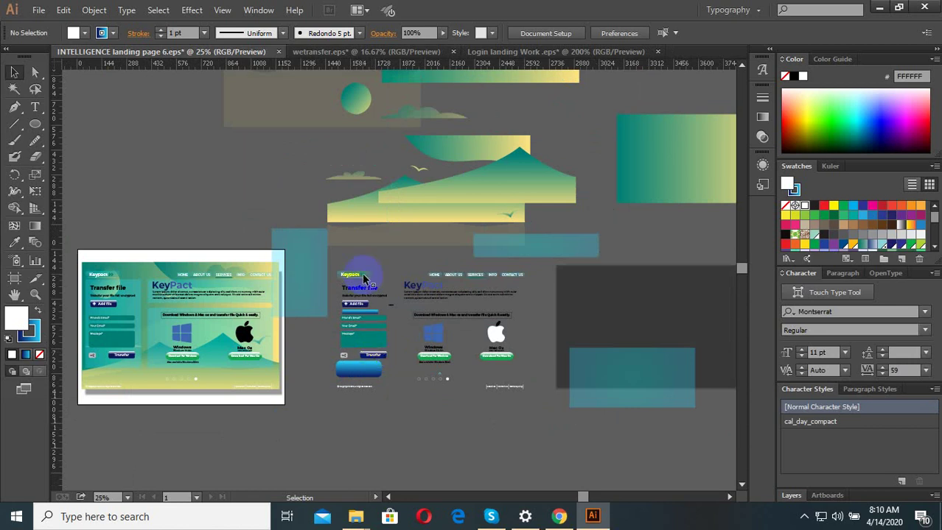
scroll(395, 253, down, 3)
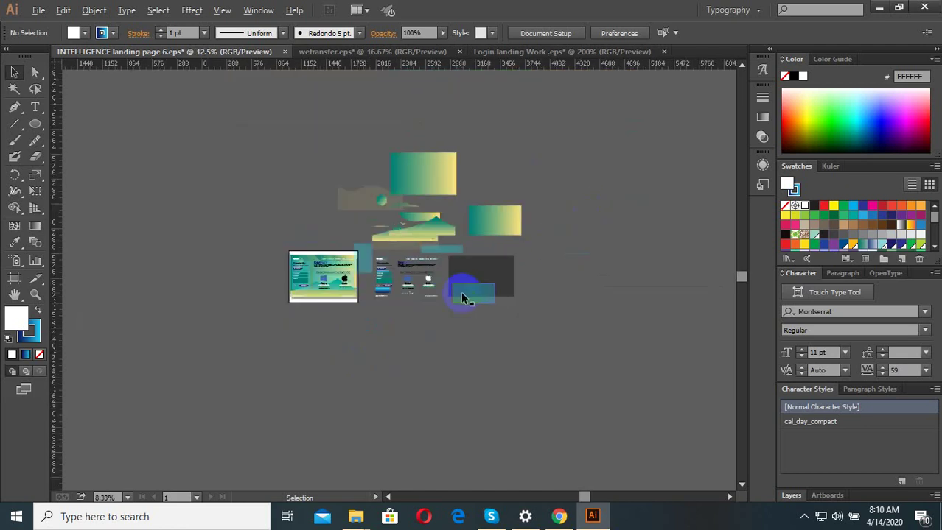
scroll(461, 295, up, 1)
scroll(350, 197, up, 2)
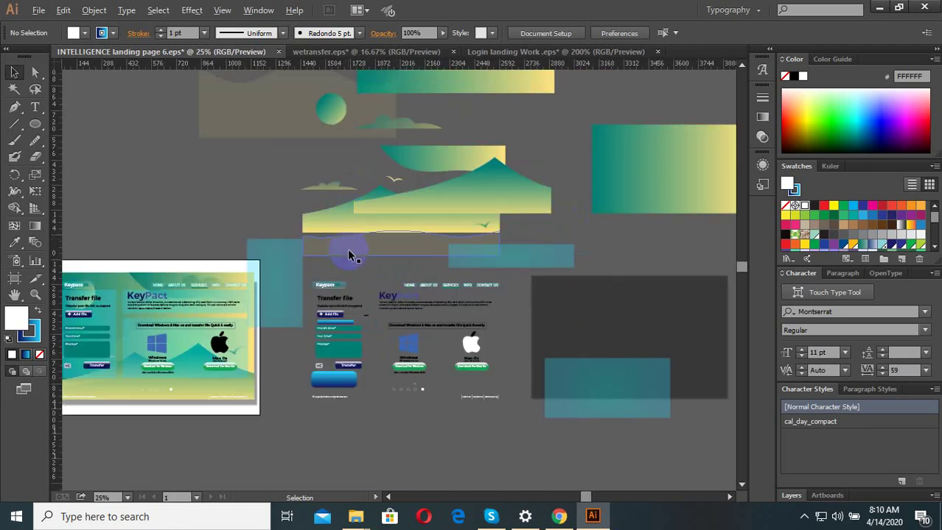
Step: Switch to Chrome, open the KeyPact contest's design submission page, and upload the image INTELLIGENCE-landing-page-2
click(560, 519)
scroll(472, 288, up, 5)
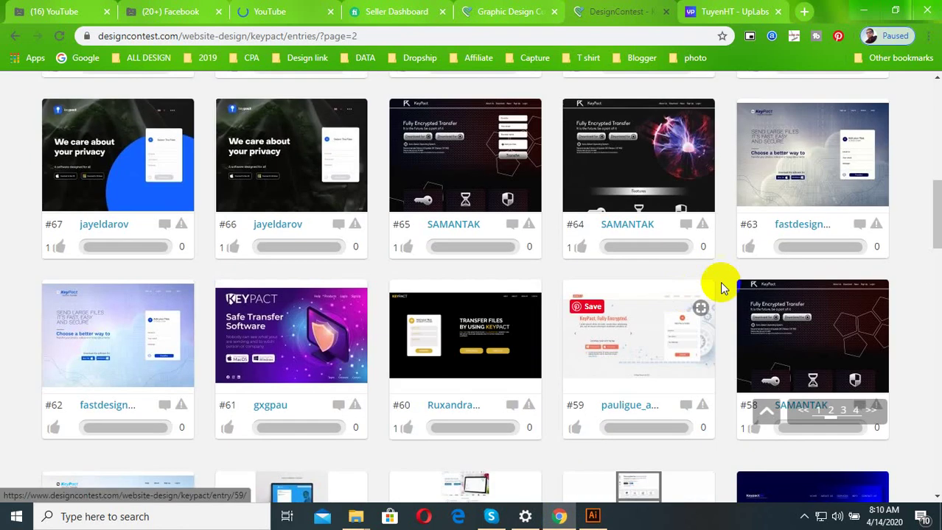
click(719, 281)
click(785, 270)
scroll(799, 265, up, 2)
click(849, 262)
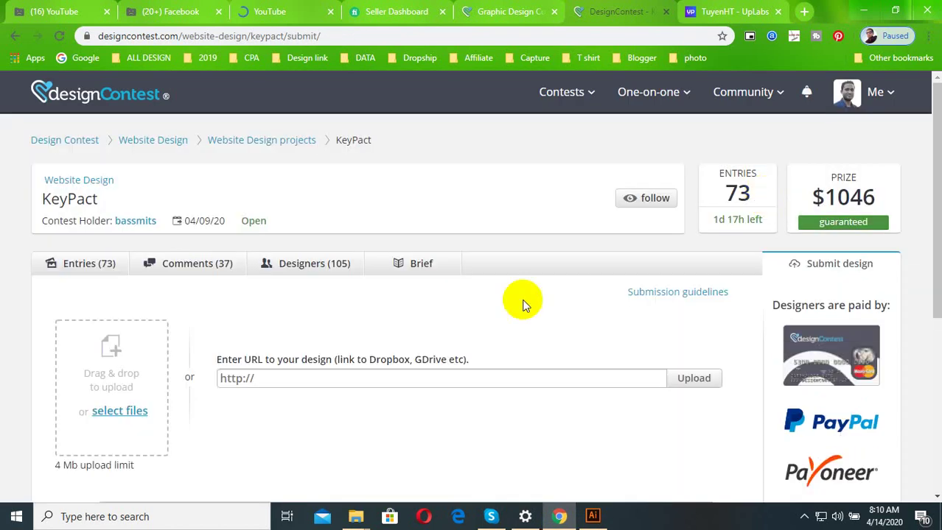
click(161, 389)
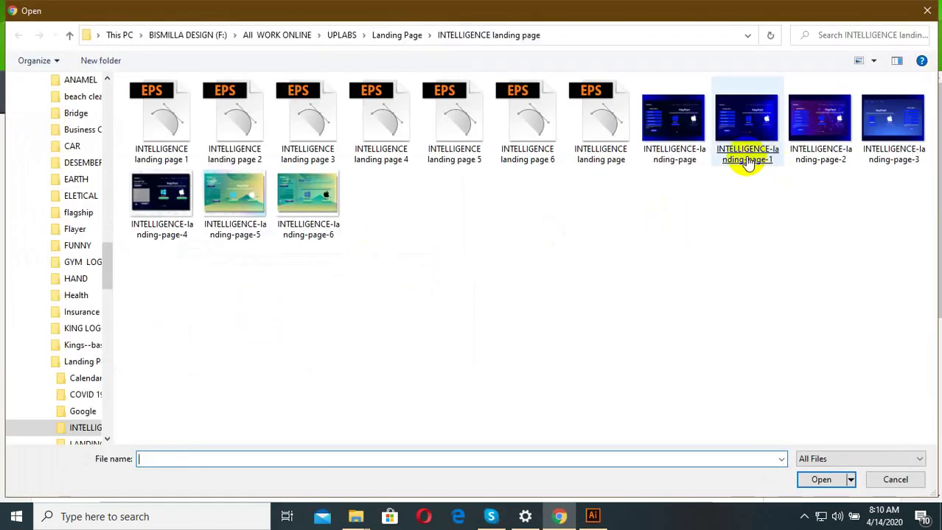
double_click(810, 154)
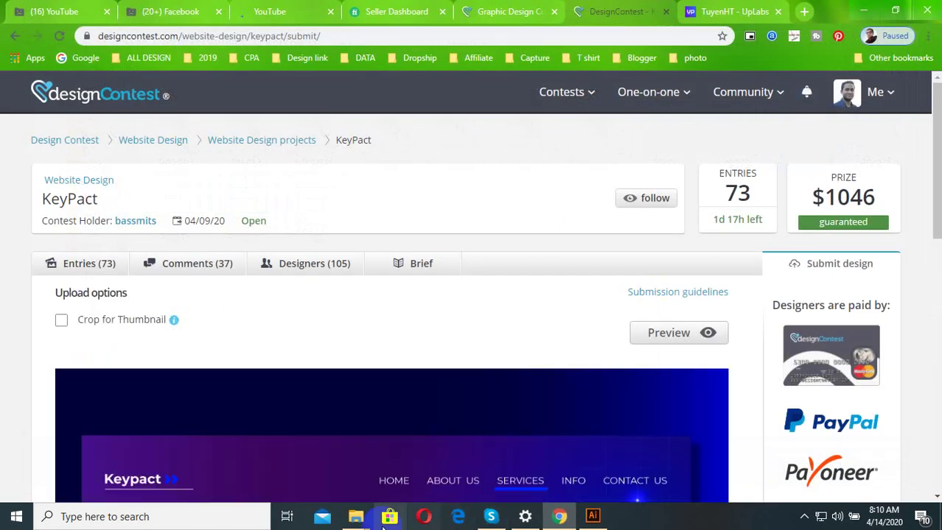
Step: Switch to File Explorer and browse to the TAG folder on the G: drive, down to its last text files
mouse_move(356, 516)
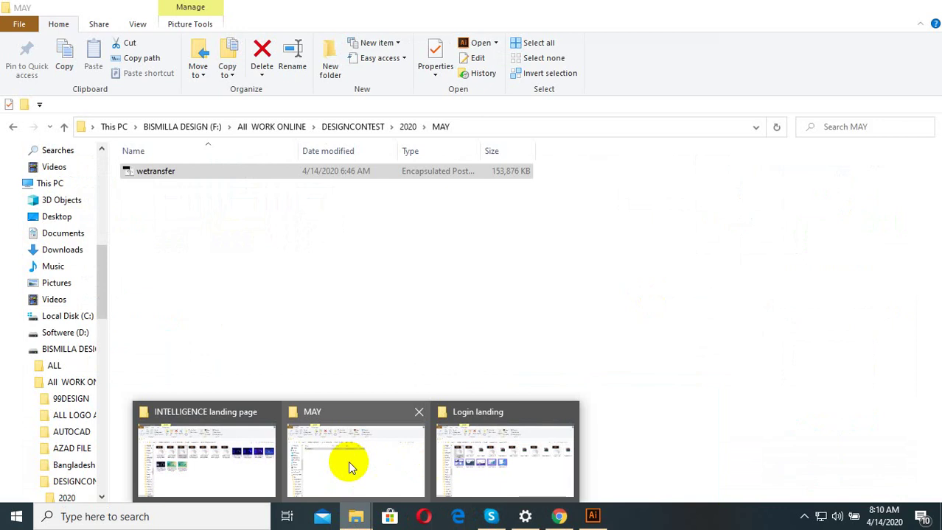
click(348, 461)
scroll(73, 457, down, 3)
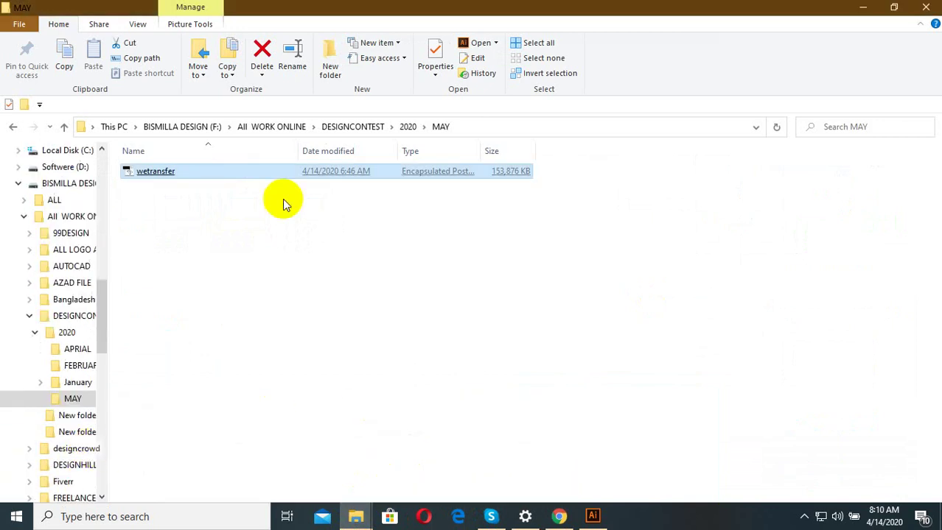
click(267, 129)
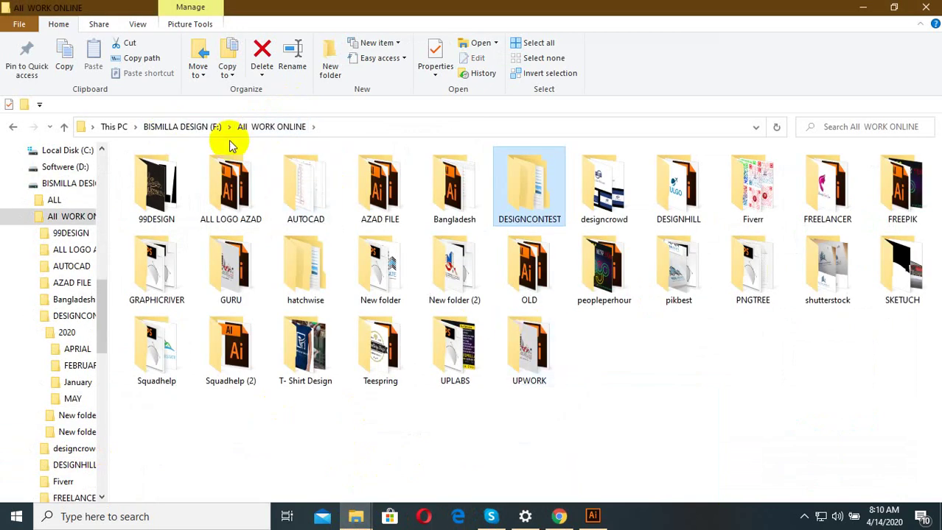
click(206, 128)
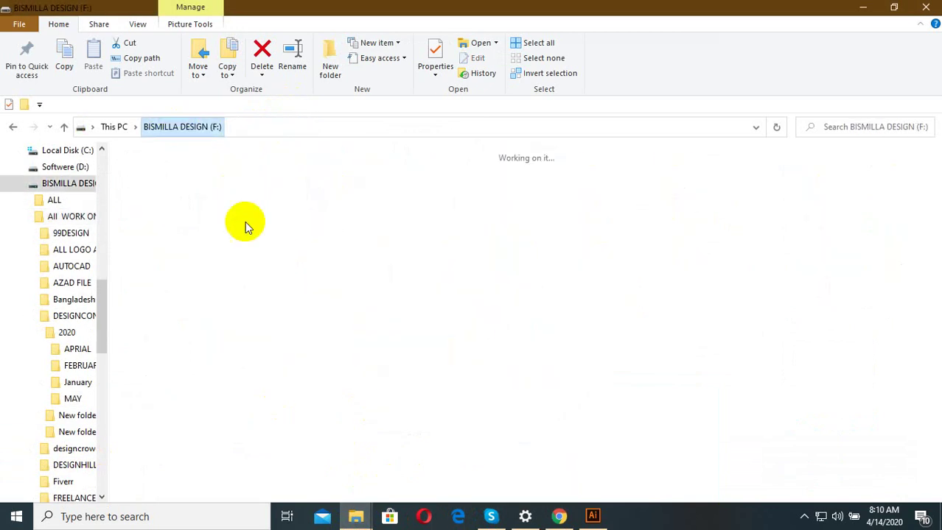
click(116, 126)
double_click(656, 294)
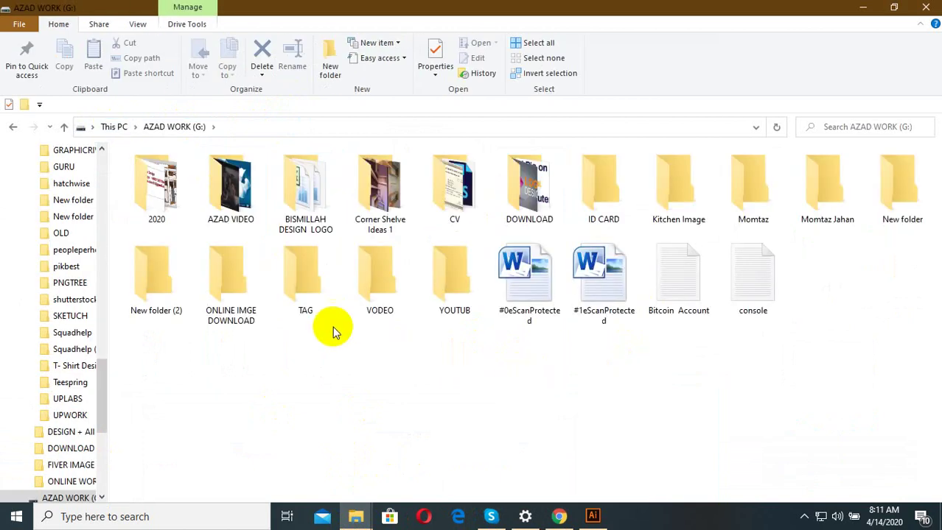
double_click(293, 295)
scroll(551, 353, down, 15)
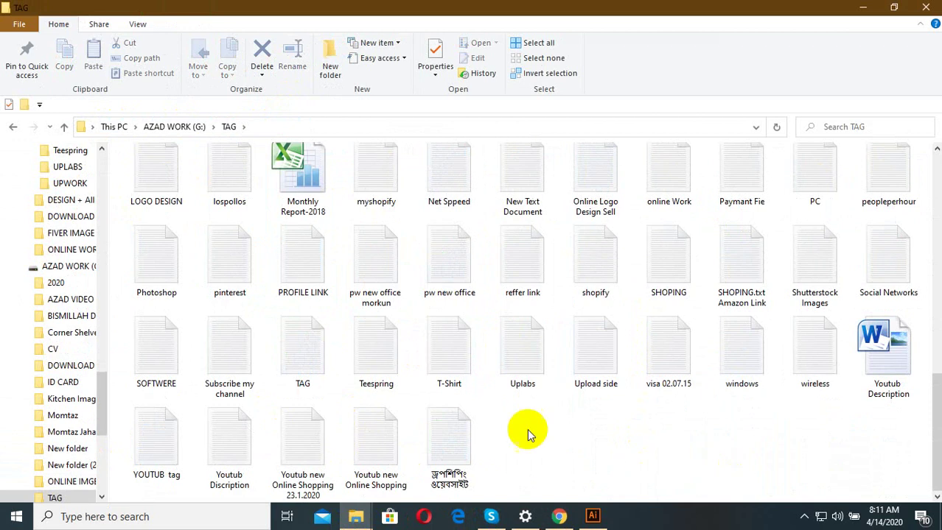
Step: Find the sentence "100% quality and satisfaction in my work is guaranteed." in the Uplabs text file and copy it
double_click(574, 367)
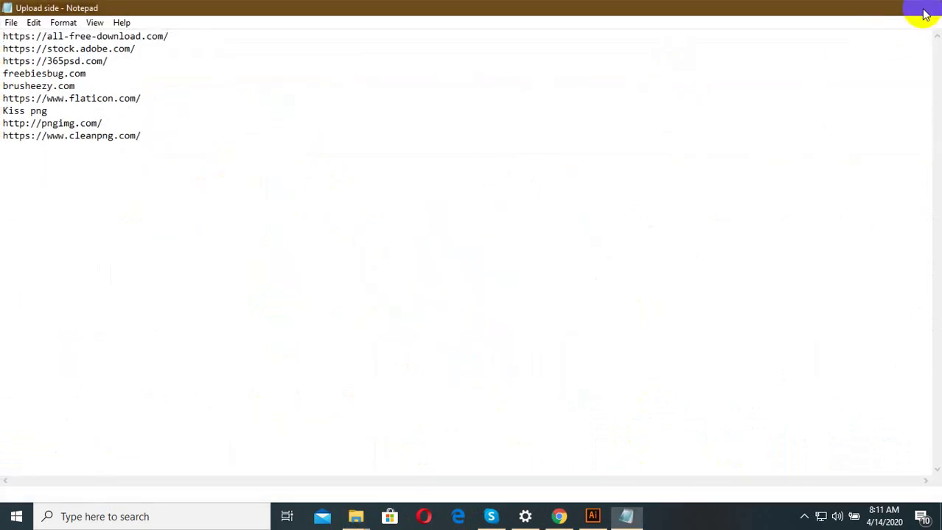
click(924, 7)
double_click(520, 372)
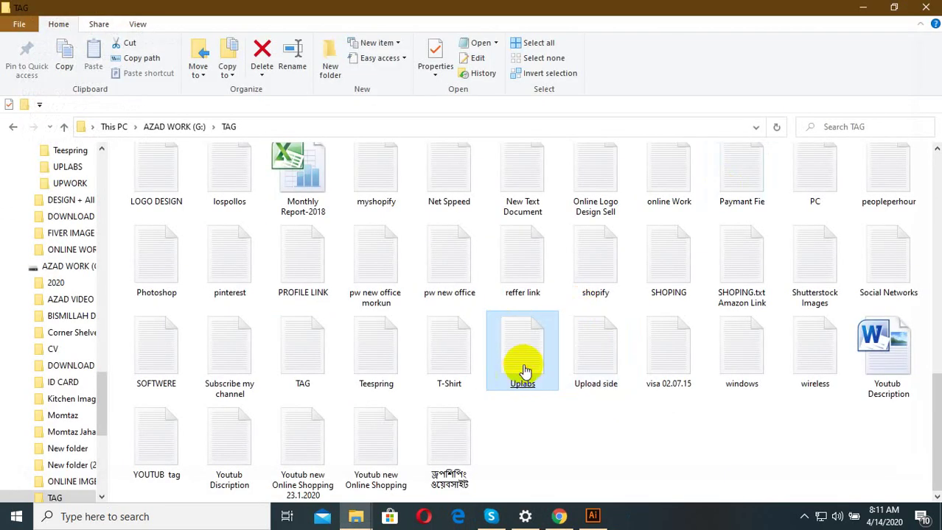
double_click(466, 77)
scroll(272, 286, down, 20)
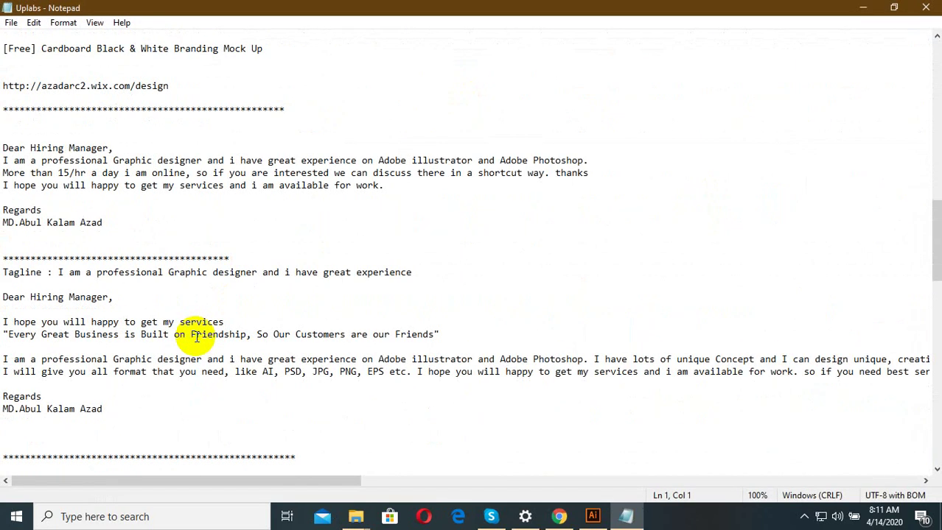
scroll(197, 336, down, 8)
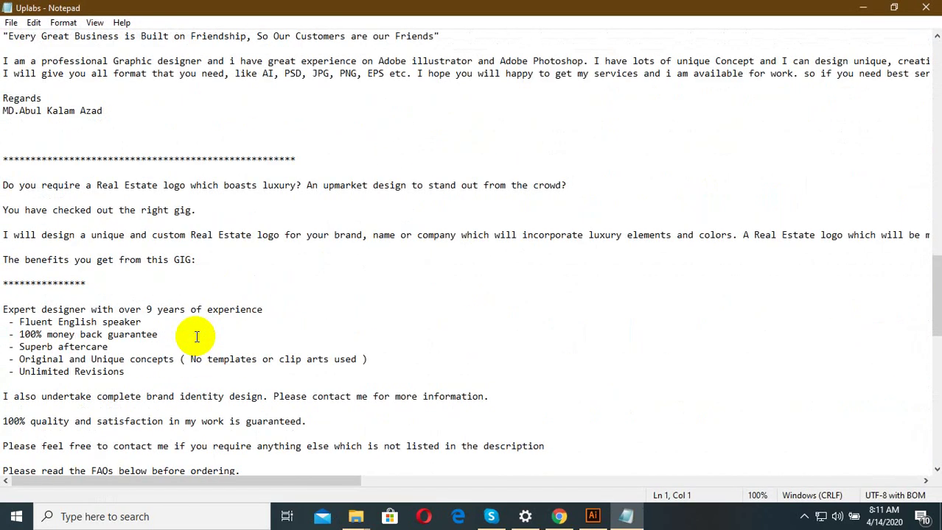
scroll(197, 336, down, 2)
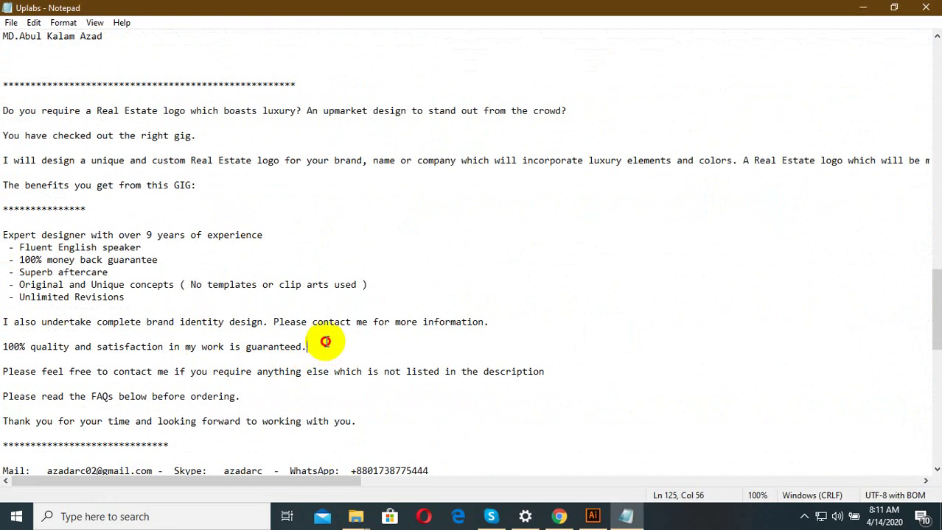
drag(322, 342, 321, 339)
key(ctrl+c)
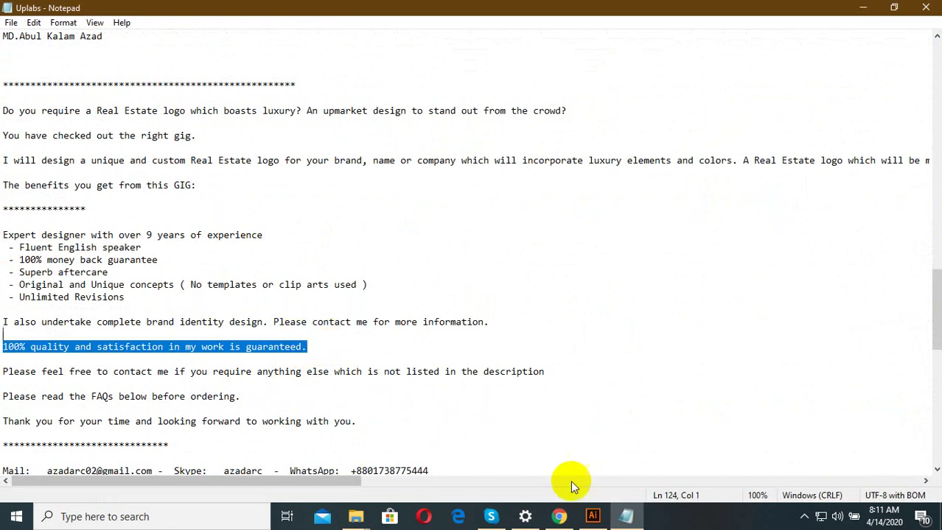
Step: Back in Chrome, paste the copied sentence as the design comment, accept the rules and copyright statement, and submit the entry
click(560, 517)
scroll(333, 367, down, 10)
click(276, 294)
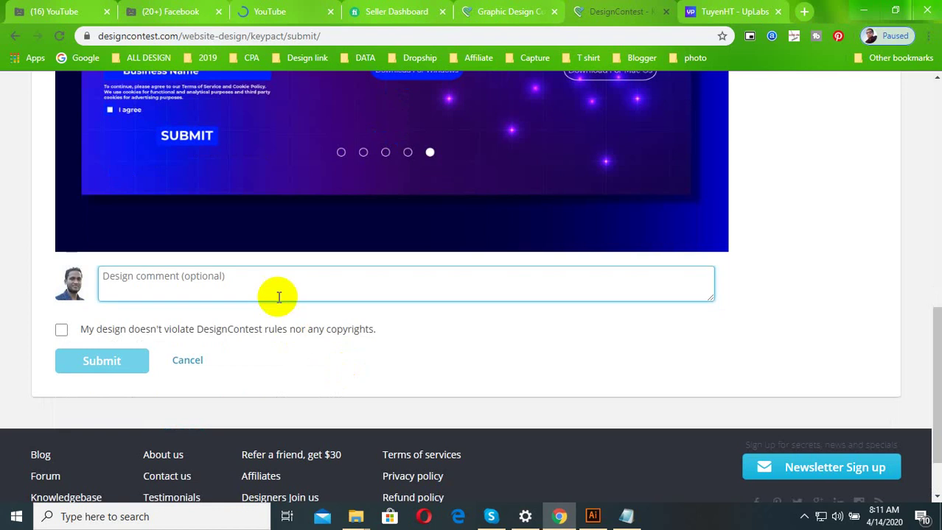
key(ctrl+v)
click(62, 331)
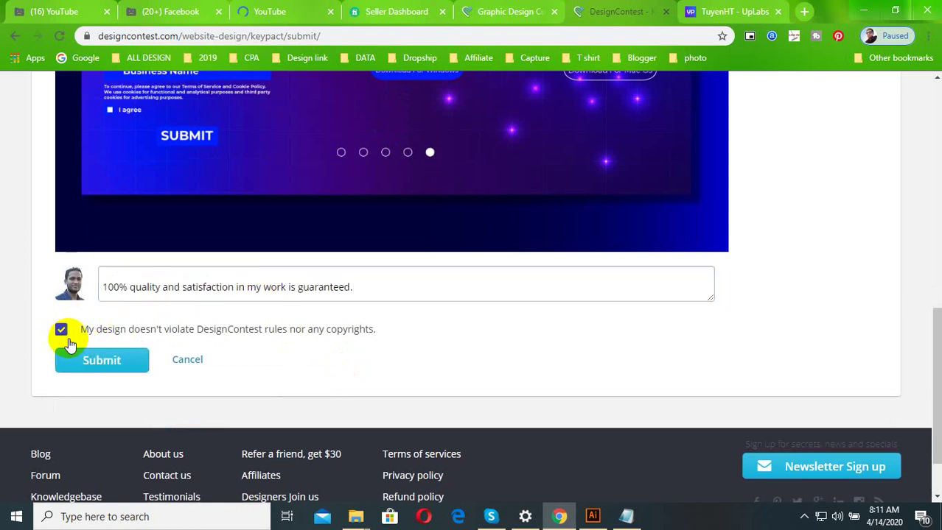
click(105, 366)
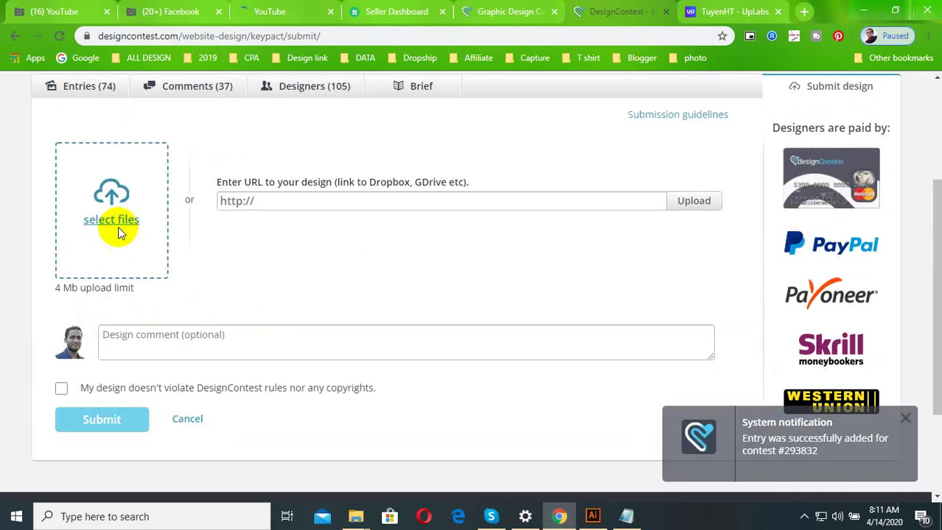
Step: Upload the image INTELLIGENCE-landing-page-3 as another entry for the KeyPact contest
click(118, 226)
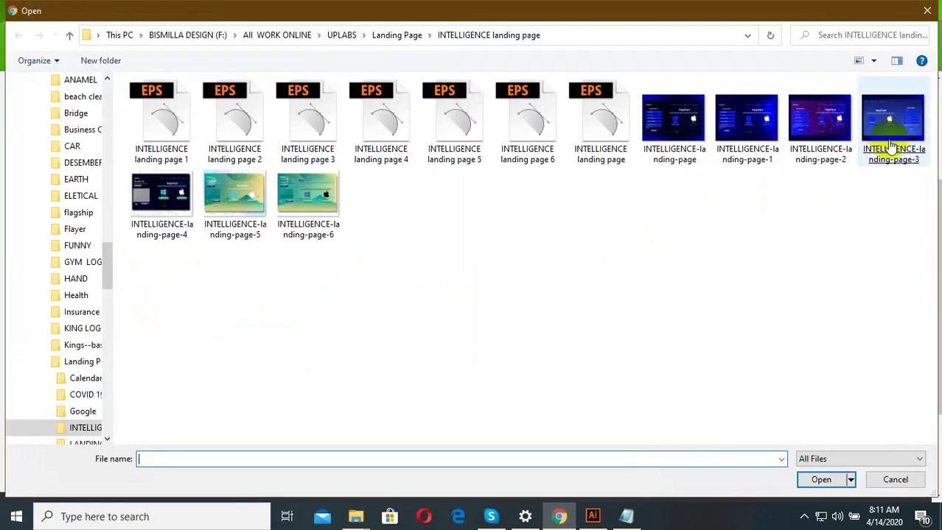
double_click(893, 148)
scroll(236, 352, down, 2)
scroll(251, 393, down, 3)
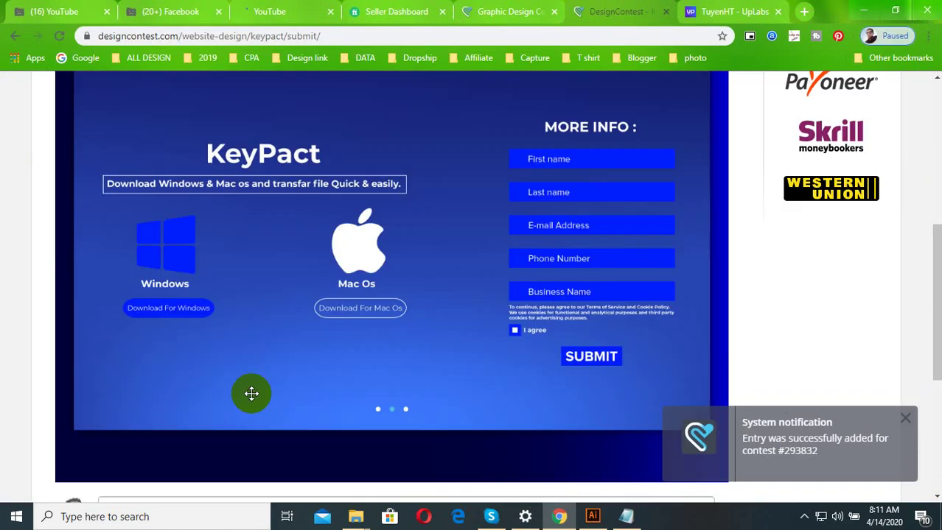
scroll(251, 393, down, 1)
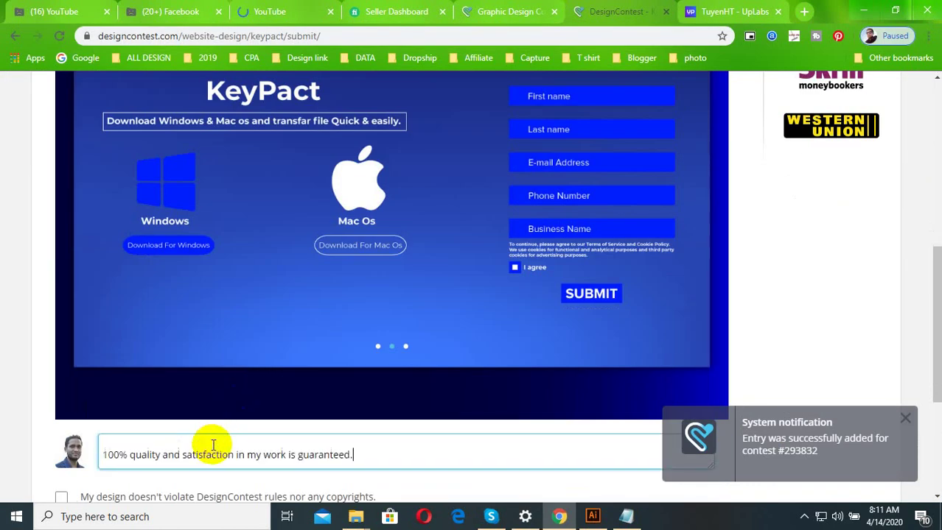